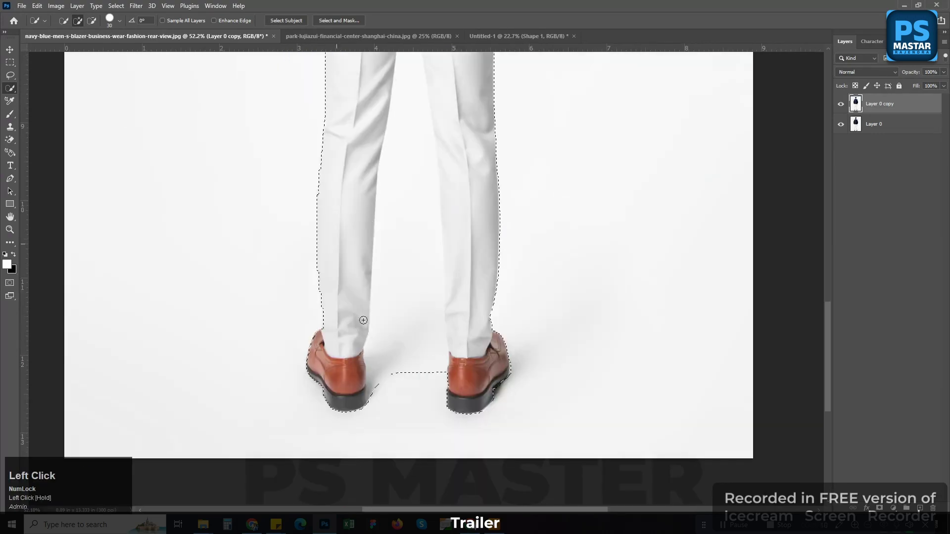
pyautogui.scroll(-3, 415, 277)
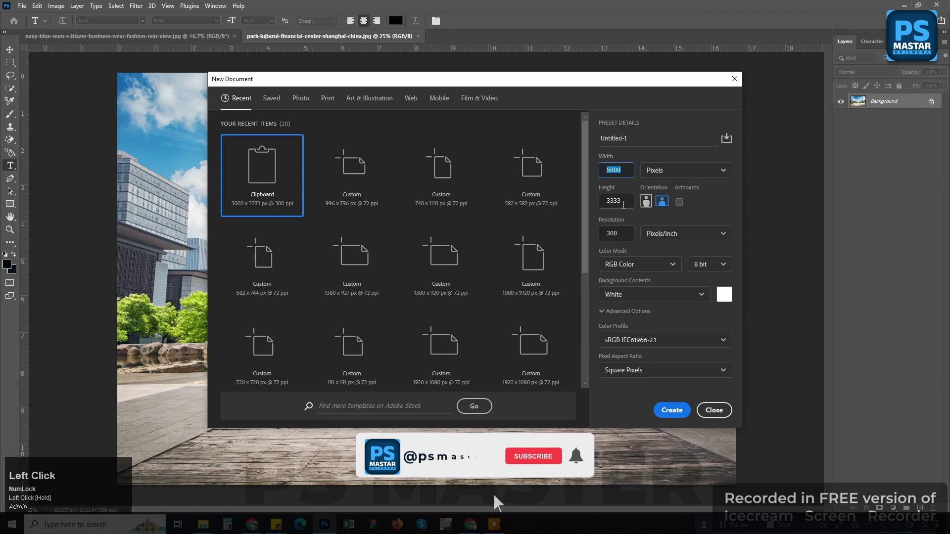
# - Create a new 5000 × 3333 px document at 300 pixels/inch in RGB Color with a white background
pyautogui.moveTo(627, 203); pyautogui.dragTo(605, 234)
pyautogui.click(645, 264)
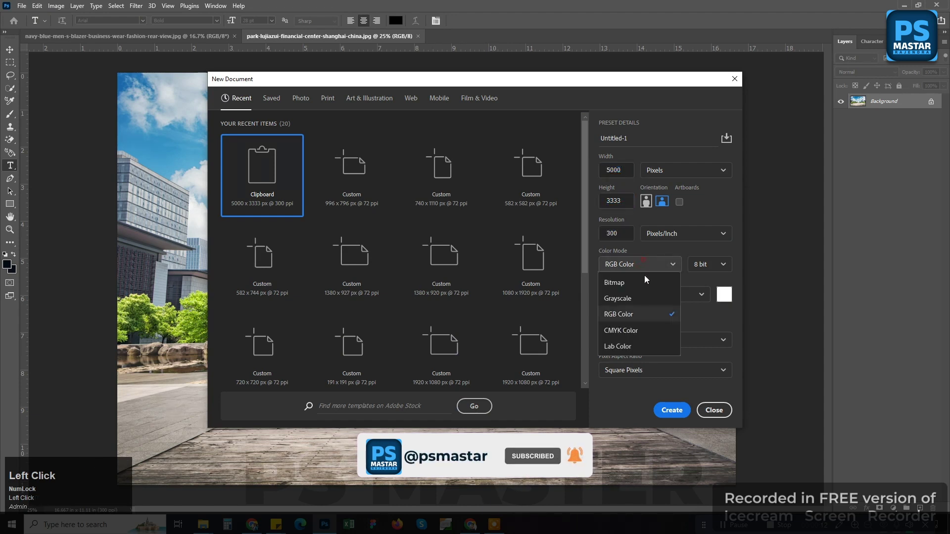
pyautogui.click(637, 316)
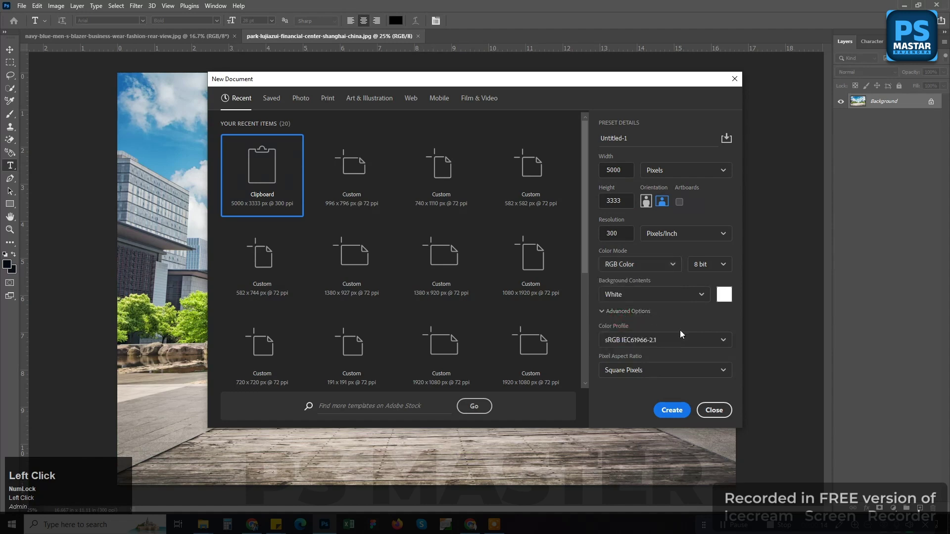
pyautogui.click(673, 411)
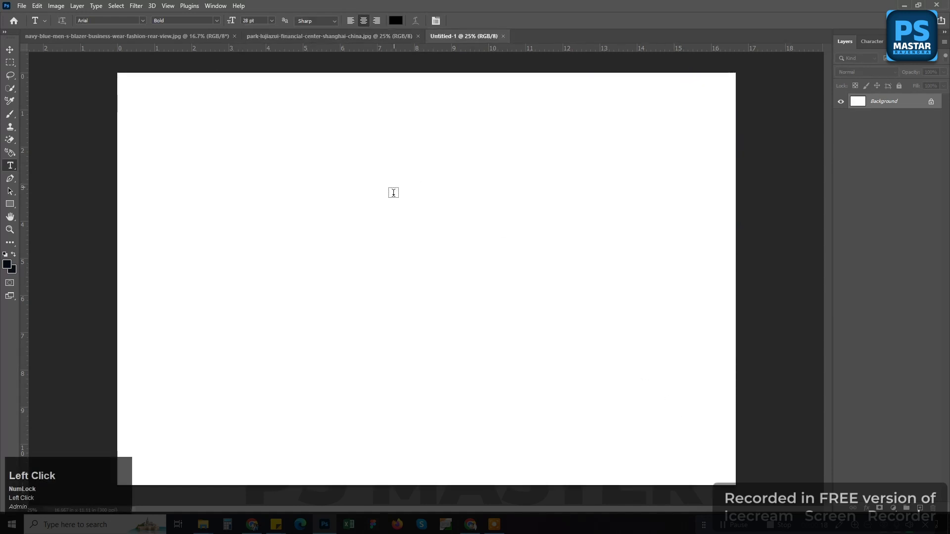
# - Copy the entire park photo from park-lujiazui-financial-center-shanghai-china.jpg and paste it into the Untitled-1 document
pyautogui.click(315, 36)
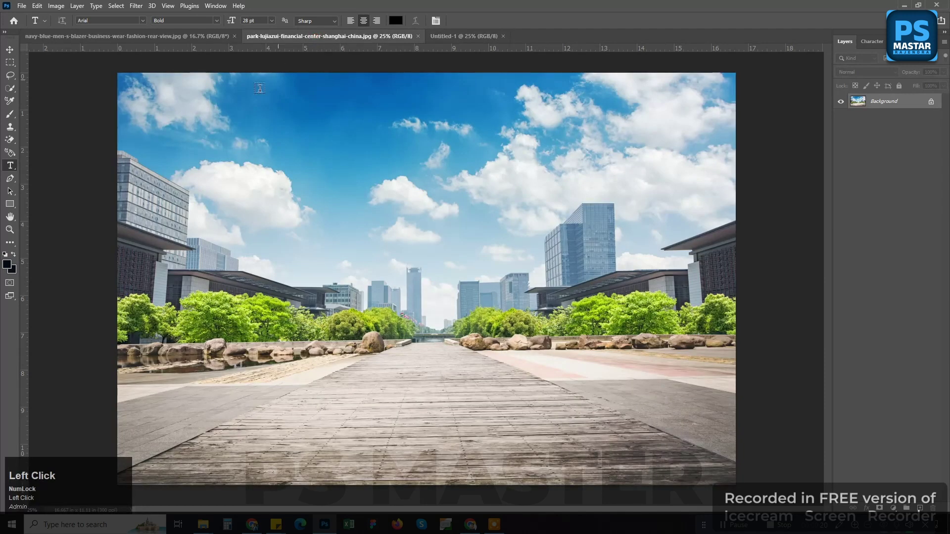
pyautogui.click(115, 6)
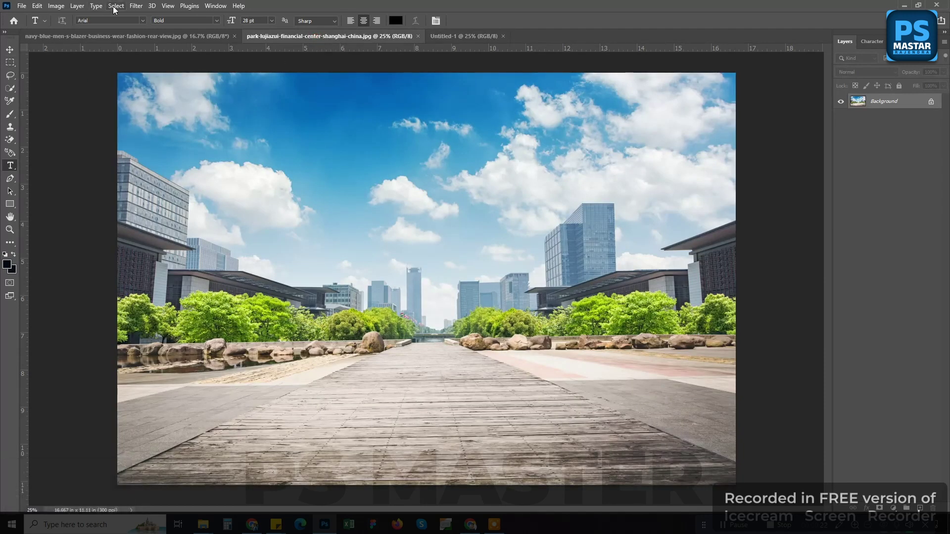
pyautogui.click(118, 16)
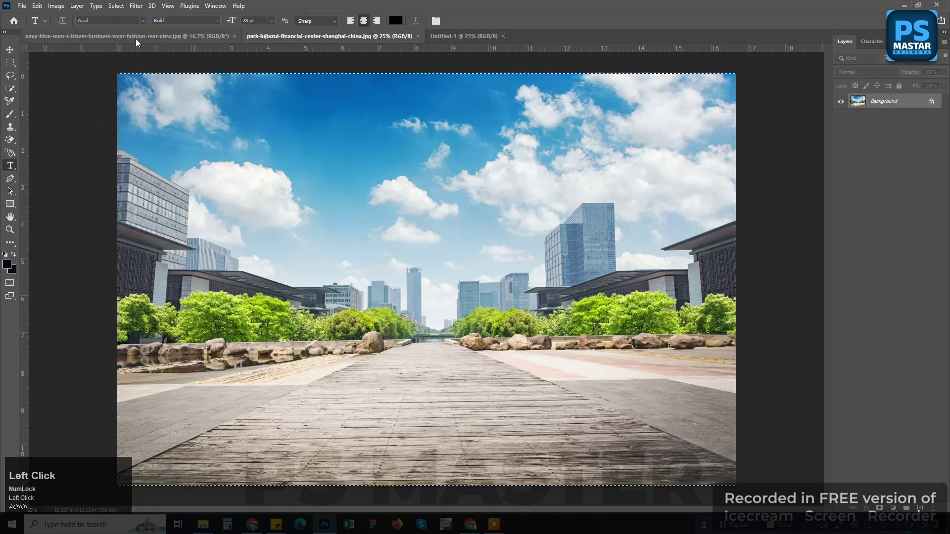
pyautogui.click(37, 7)
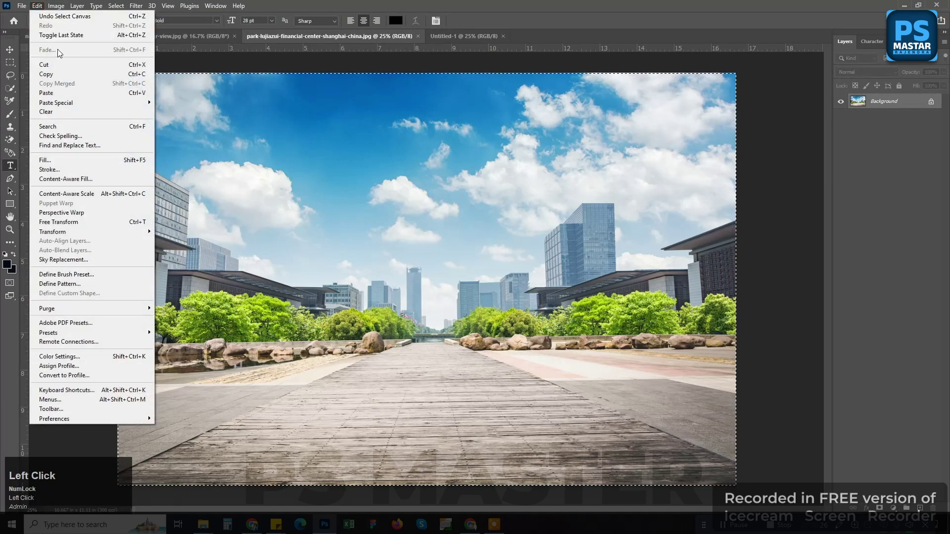
pyautogui.click(62, 75)
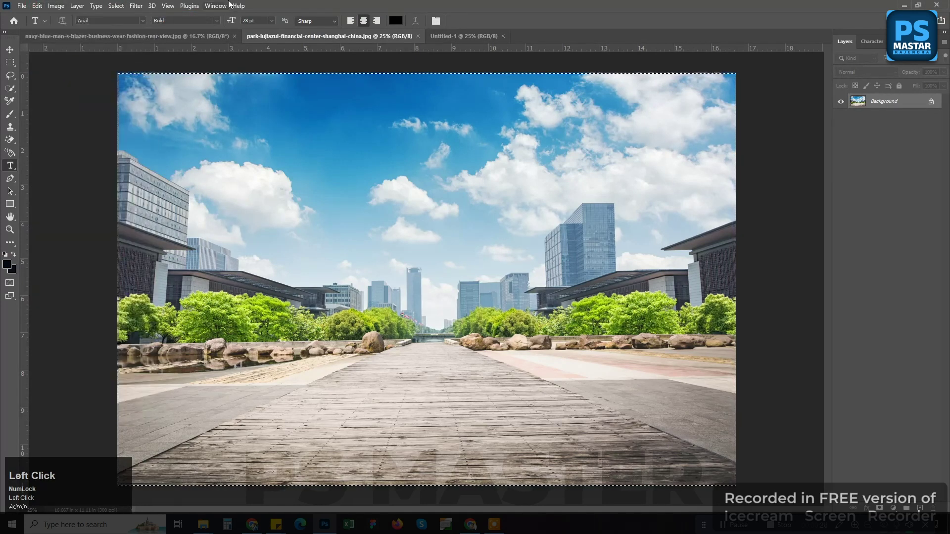
pyautogui.click(454, 36)
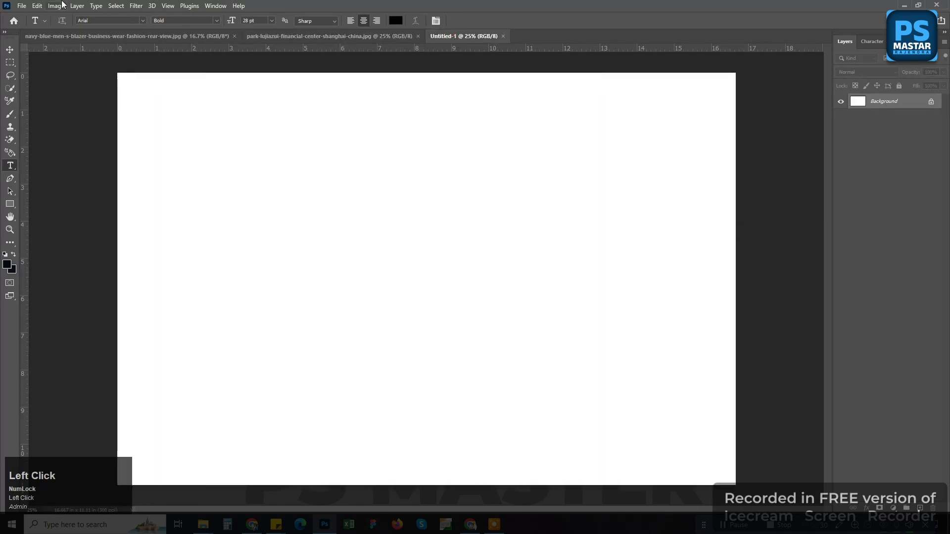
pyautogui.click(36, 7)
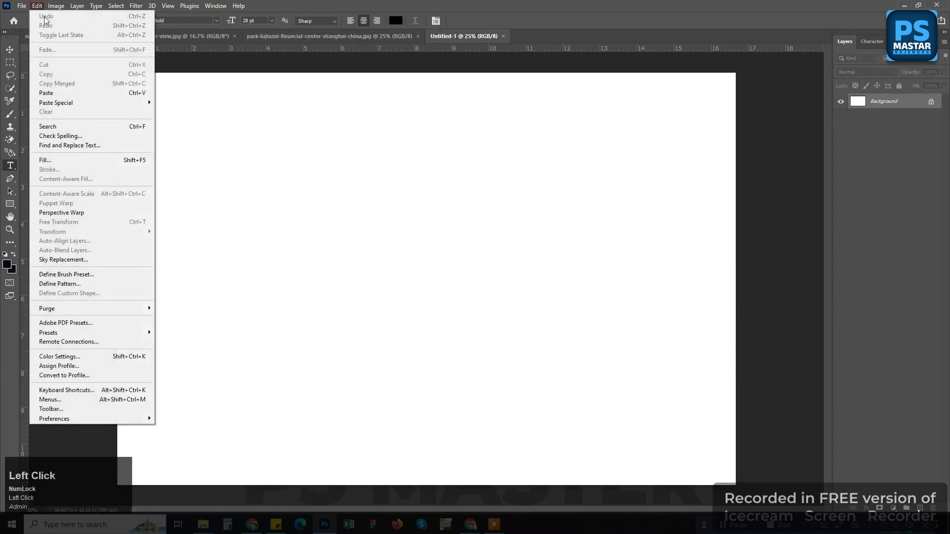
pyautogui.click(57, 93)
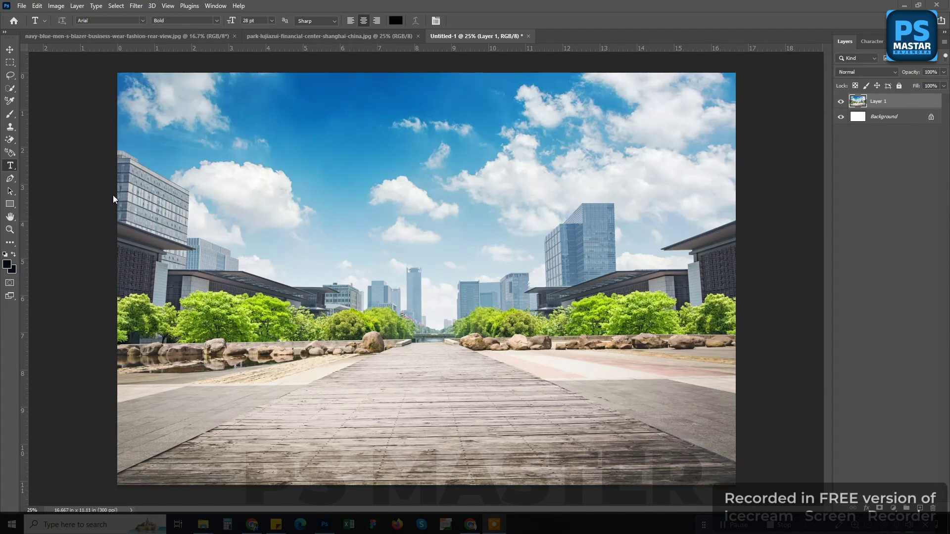
# - Draw a rectangle shape about 5010 × 1140 px over the ground area of the park photo, above Layer 1
pyautogui.click(882, 116)
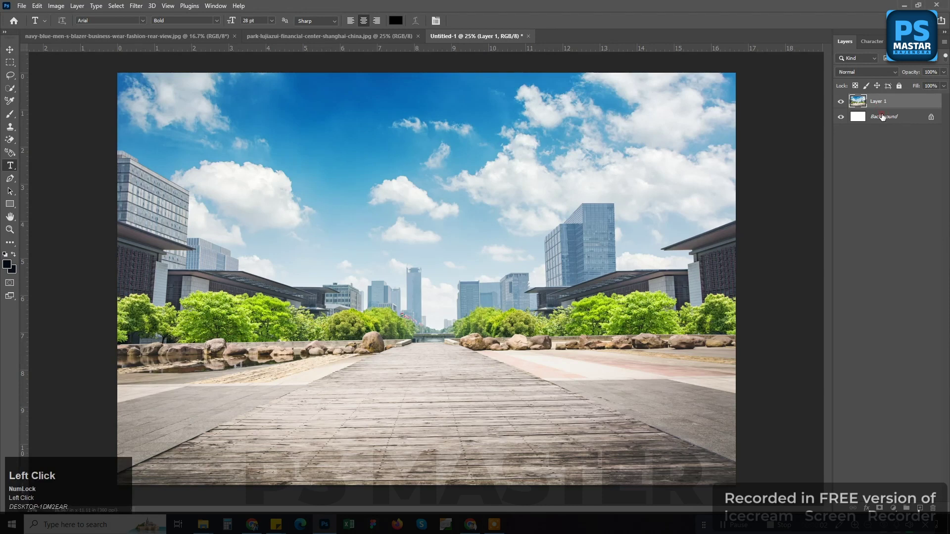
pyautogui.click(881, 101)
pyautogui.click(10, 204)
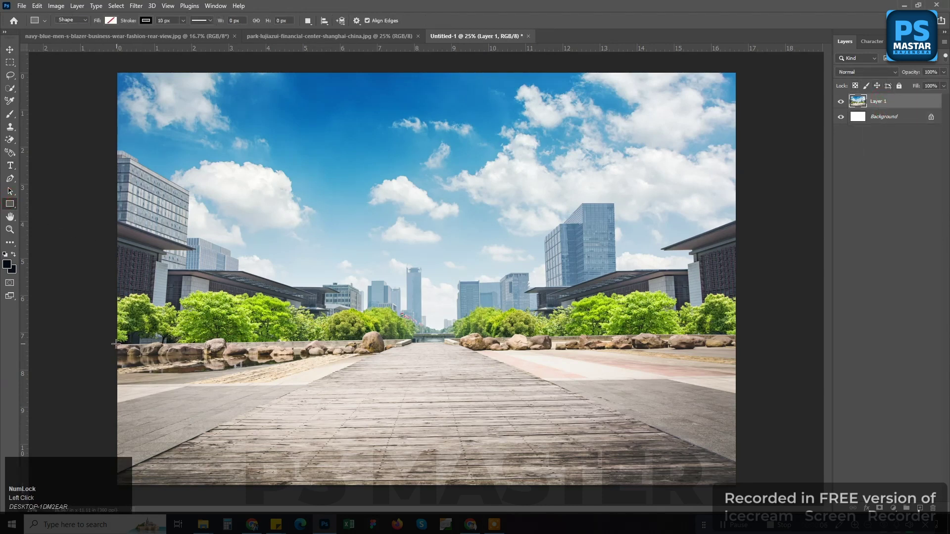
pyautogui.moveTo(119, 345); pyautogui.dragTo(735, 481)
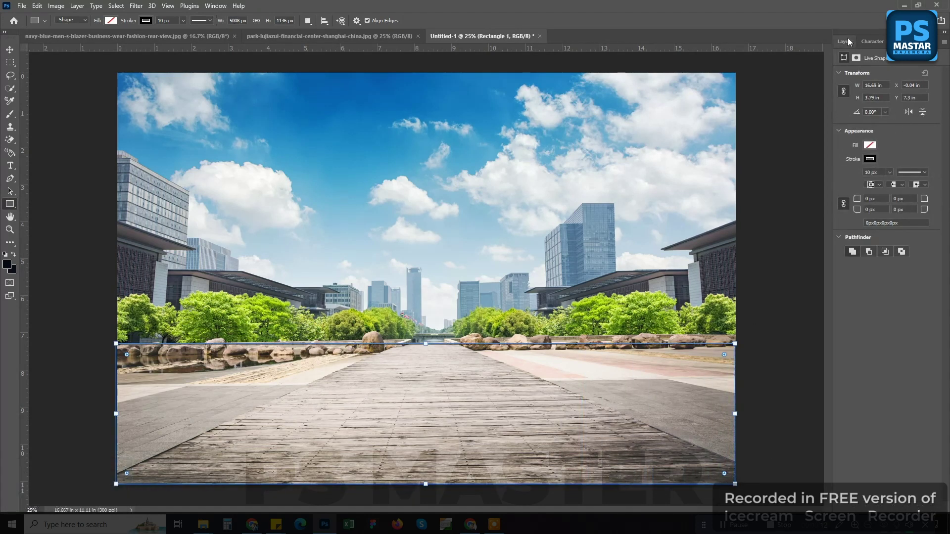
# - Fill the rectangle with the near-black navy from the recently used colors and set its stroke to none
pyautogui.click(870, 145)
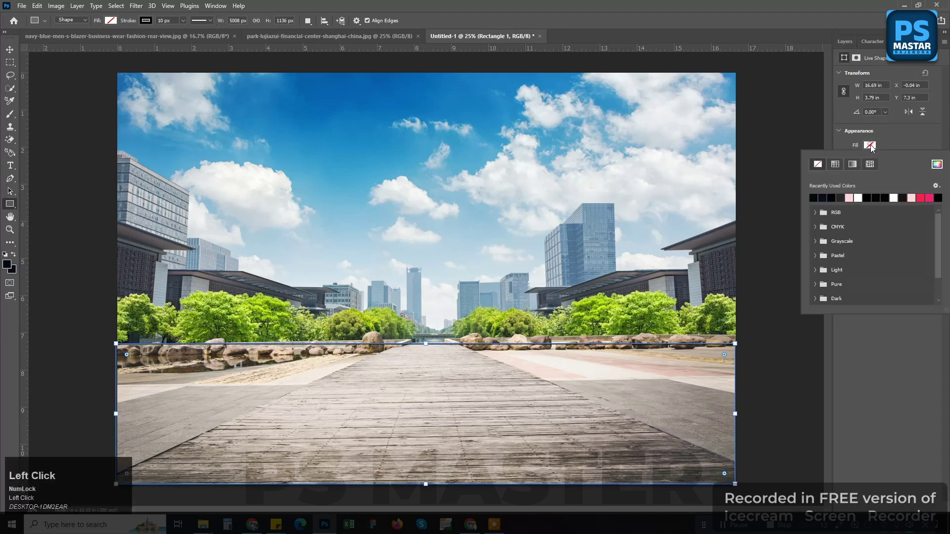
pyautogui.click(814, 197)
pyautogui.click(870, 146)
pyautogui.click(870, 159)
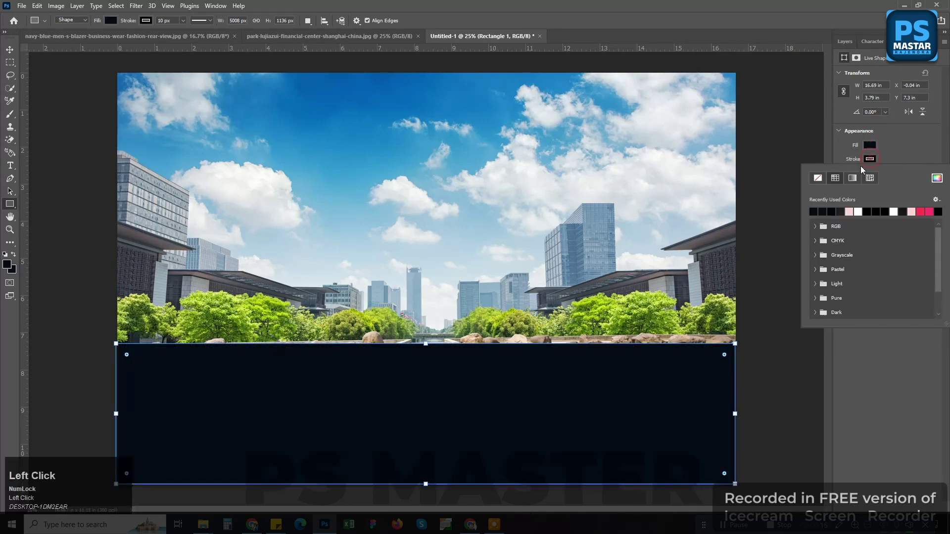
pyautogui.click(819, 179)
pyautogui.click(870, 146)
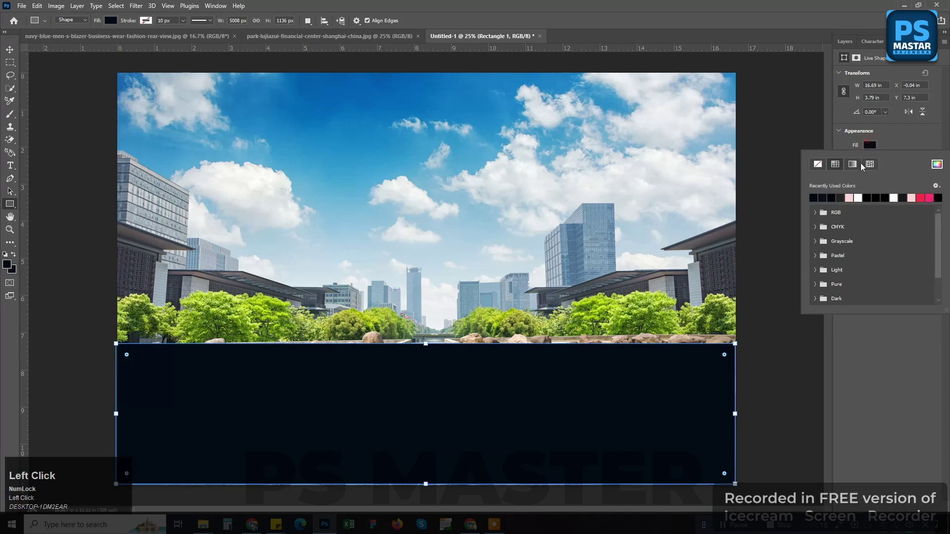
pyautogui.click(816, 197)
pyautogui.click(869, 146)
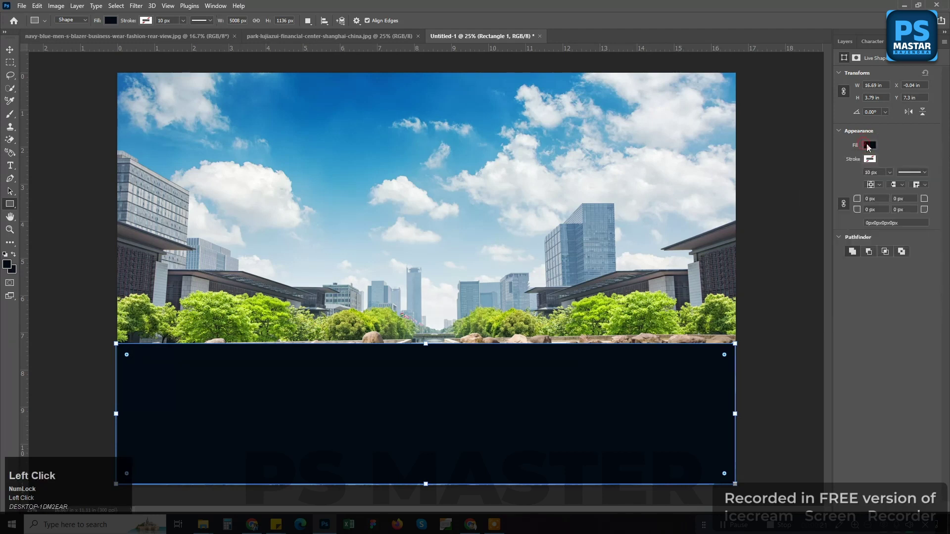
# - Resize the dark rectangle to 16.67 in wide so both its sides meet the canvas edges
pyautogui.click(10, 50)
pyautogui.moveTo(736, 413); pyautogui.dragTo(737, 414)
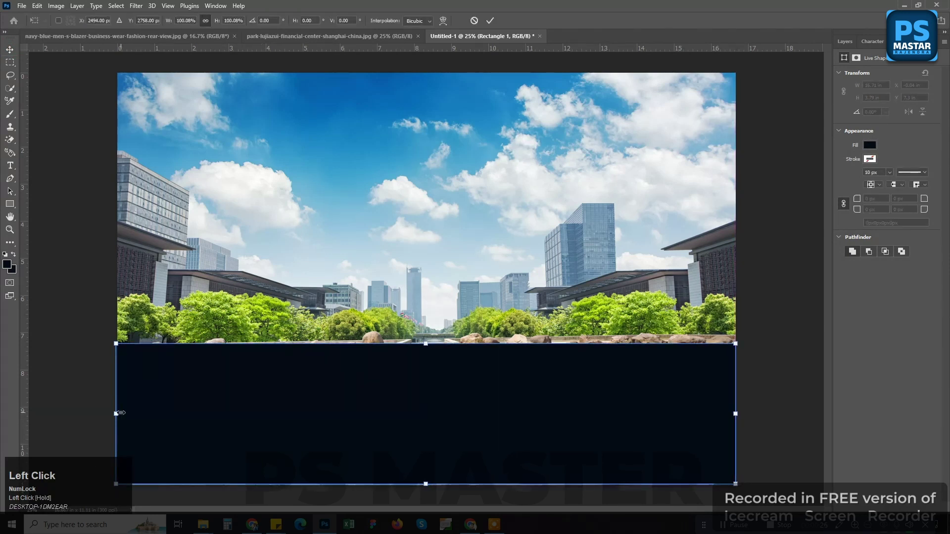
pyautogui.moveTo(121, 413); pyautogui.dragTo(123, 413)
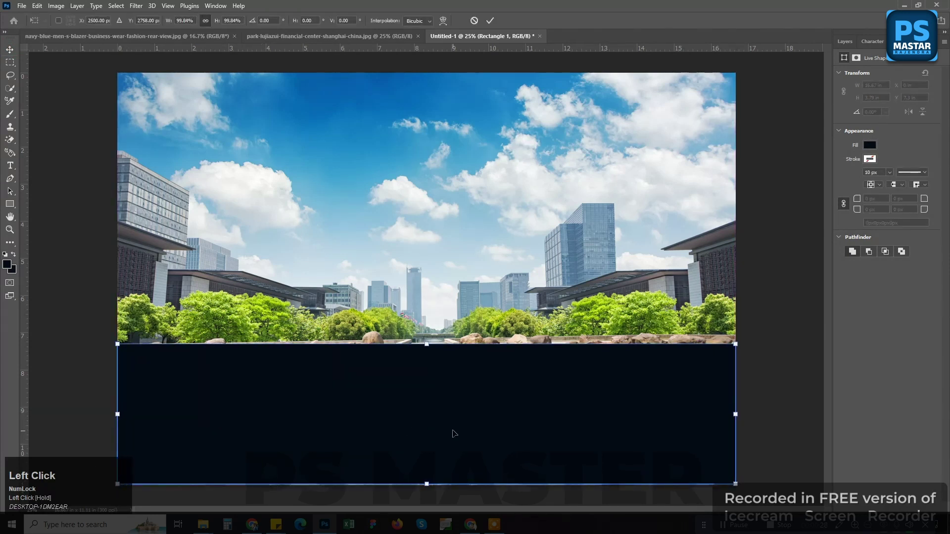
pyautogui.click(9, 49)
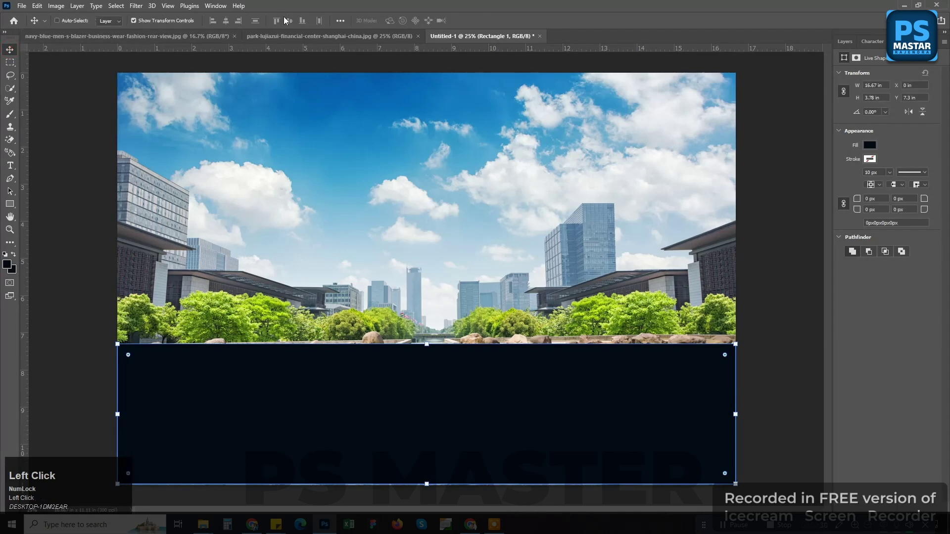
# - Align the dark rectangle with the bottom edge of the canvas using a whole-canvas selection, and clear the selection
pyautogui.press('ctrl')
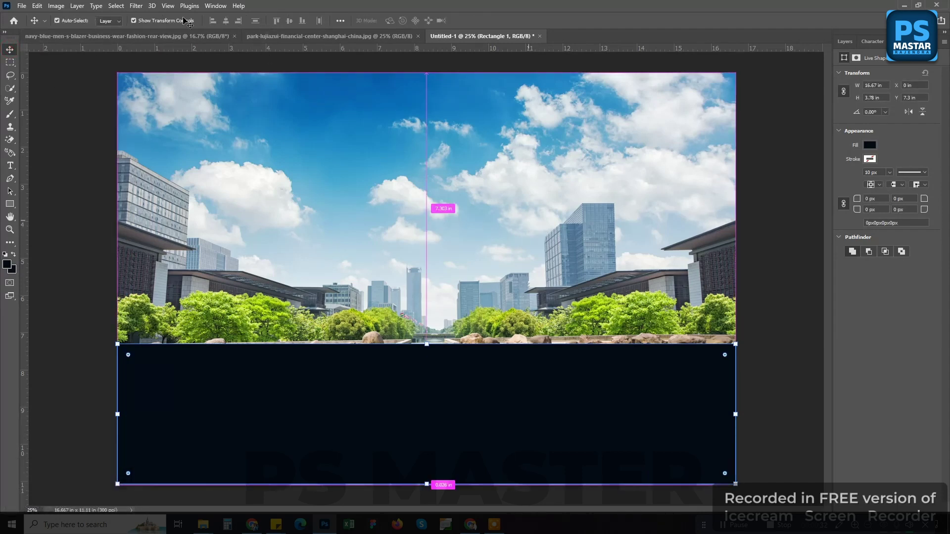
pyautogui.click(114, 7)
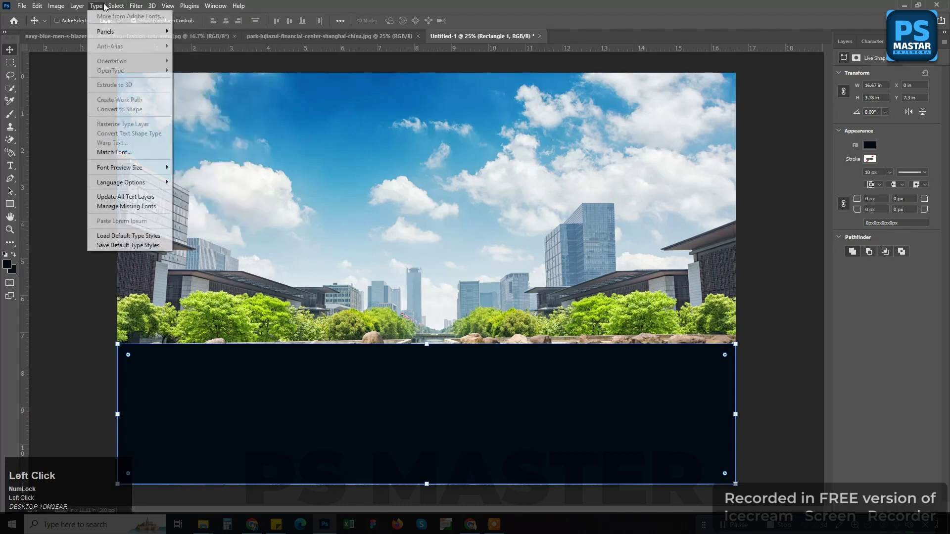
pyautogui.click(119, 16)
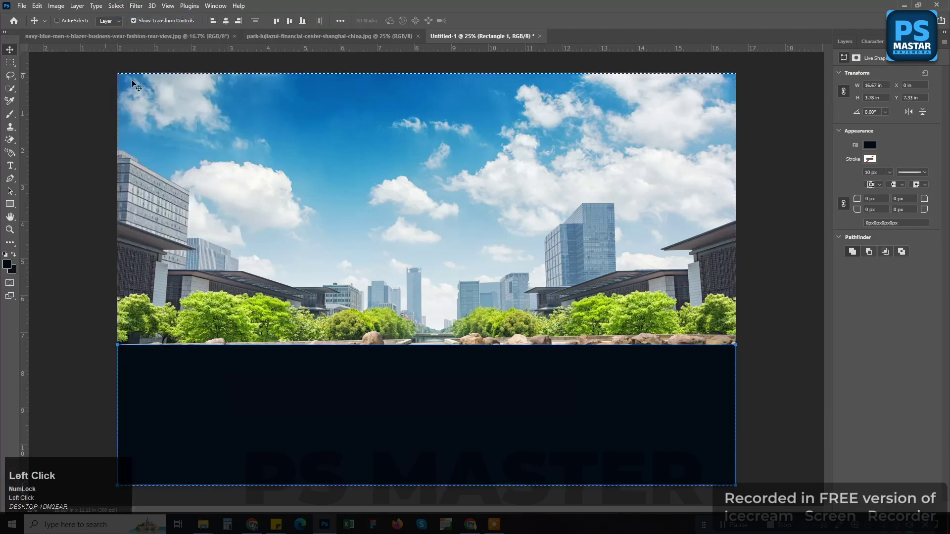
pyautogui.click(113, 7)
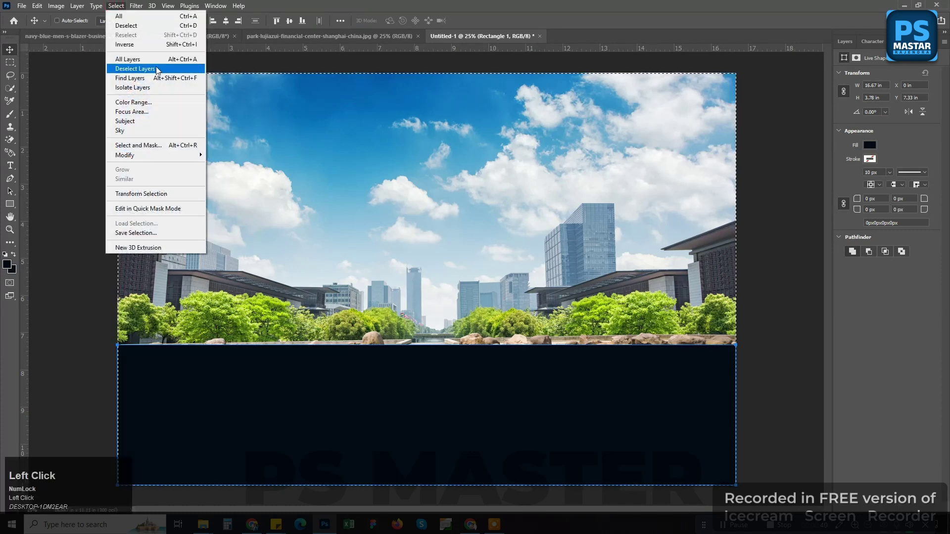
pyautogui.click(188, 25)
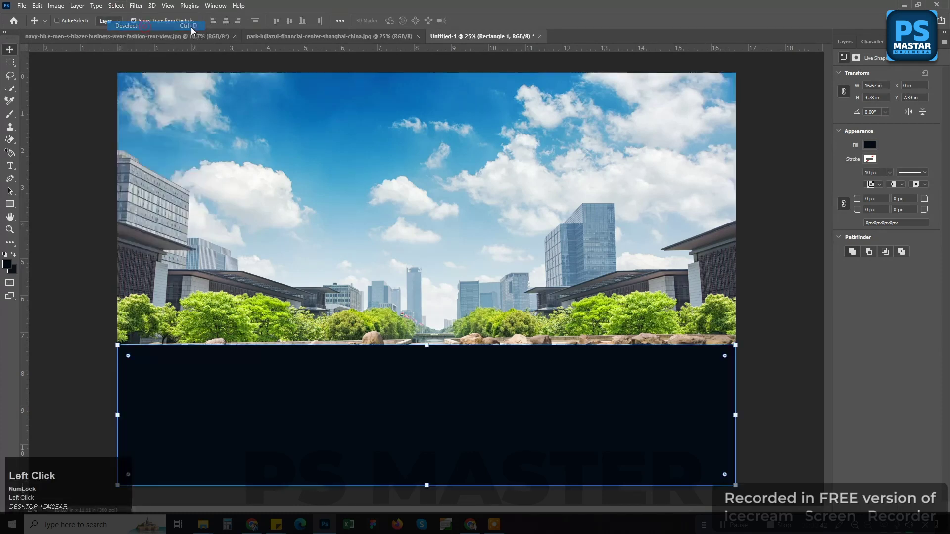
# - Convert the Rectangle 1 layer to a smart object
pyautogui.click(845, 41)
pyautogui.click(898, 119)
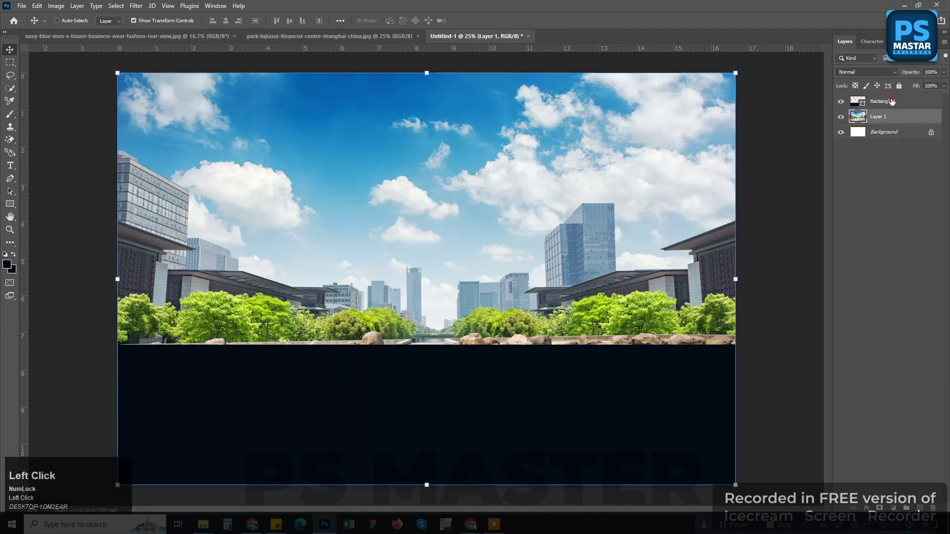
pyautogui.click(893, 102)
pyautogui.rightClick(870, 102)
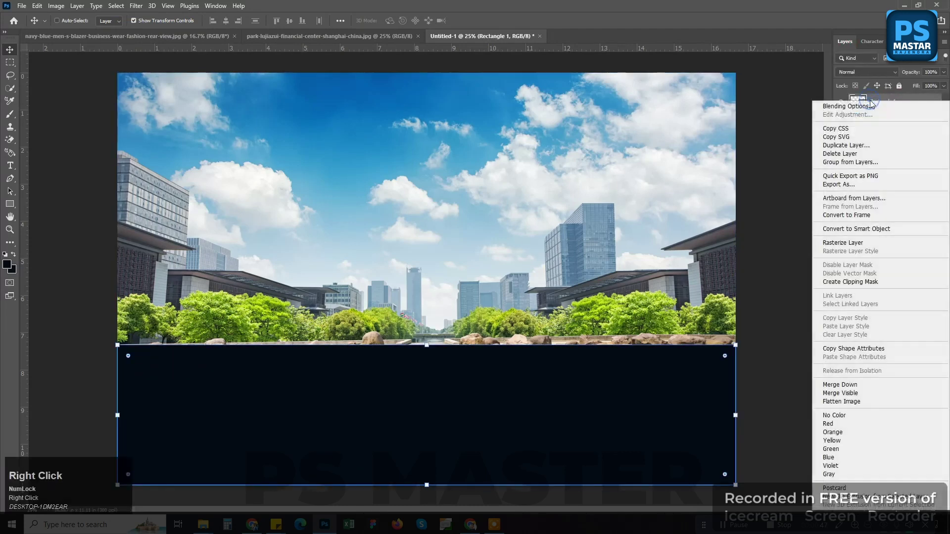
pyautogui.click(832, 229)
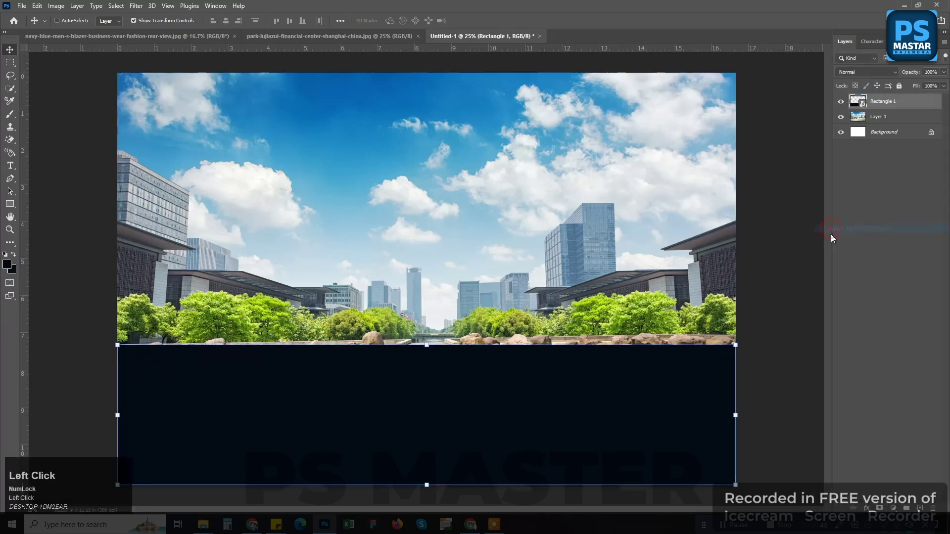
# - Apply a Gaussian Blur with a radius of 61.1 pixels to the Rectangle 1 smart object
pyautogui.click(134, 7)
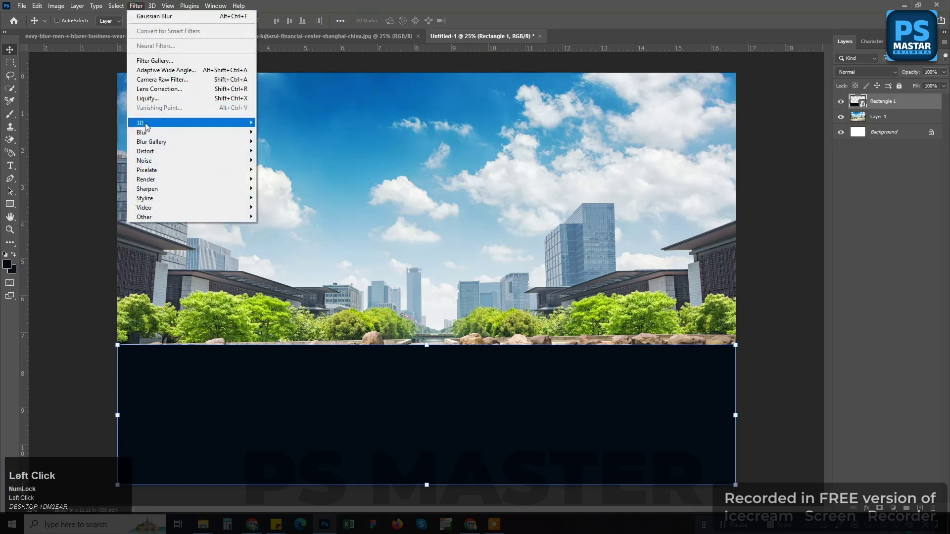
pyautogui.moveTo(145, 134)
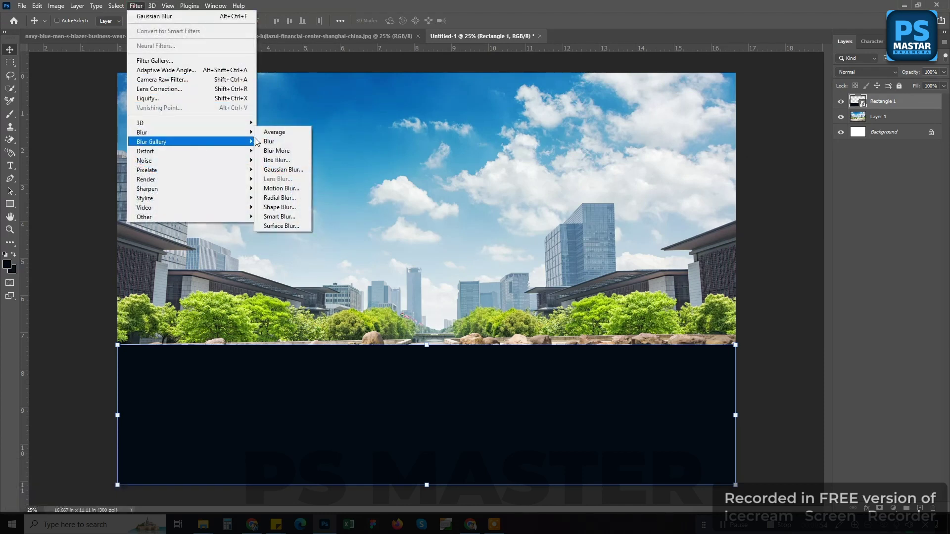
pyautogui.click(283, 169)
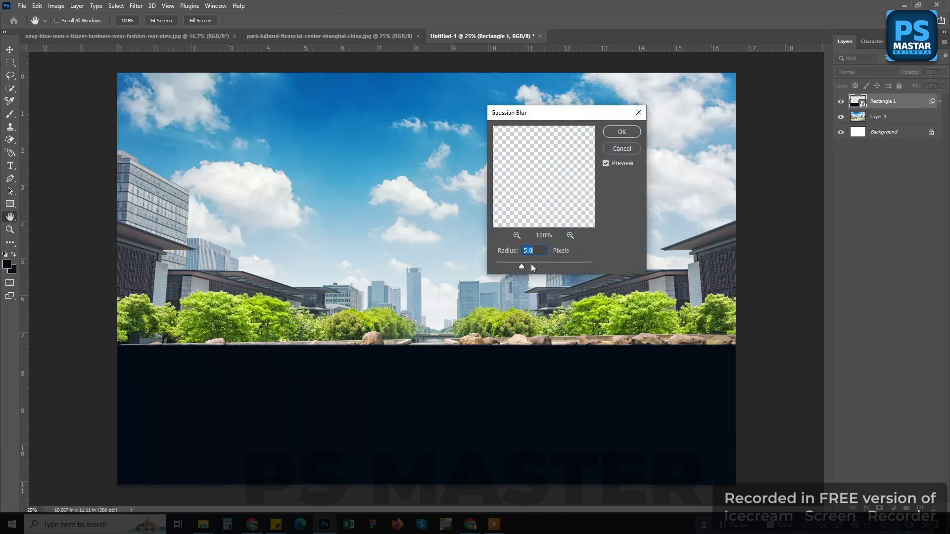
pyautogui.moveTo(533, 263); pyautogui.dragTo(553, 265)
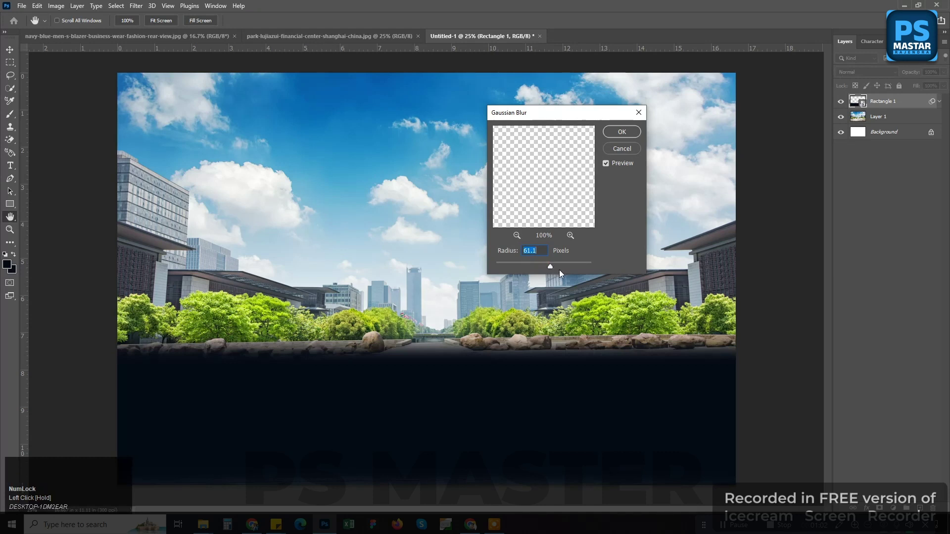
pyautogui.click(621, 132)
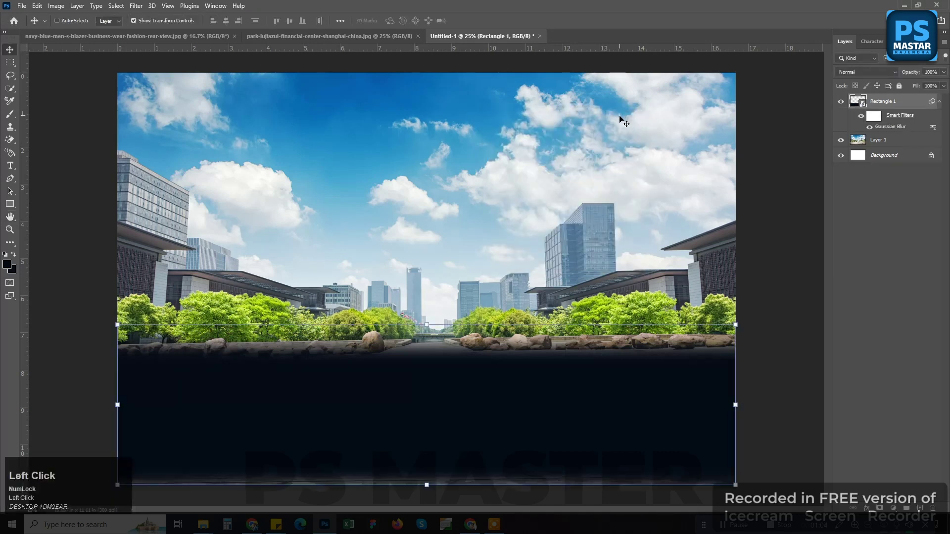
# - Stretch the Rectangle 1 layer downward past the canvas's lower edge to about 118% height, keeping its upper edge in place
pyautogui.click(427, 485)
pyautogui.click(482, 200)
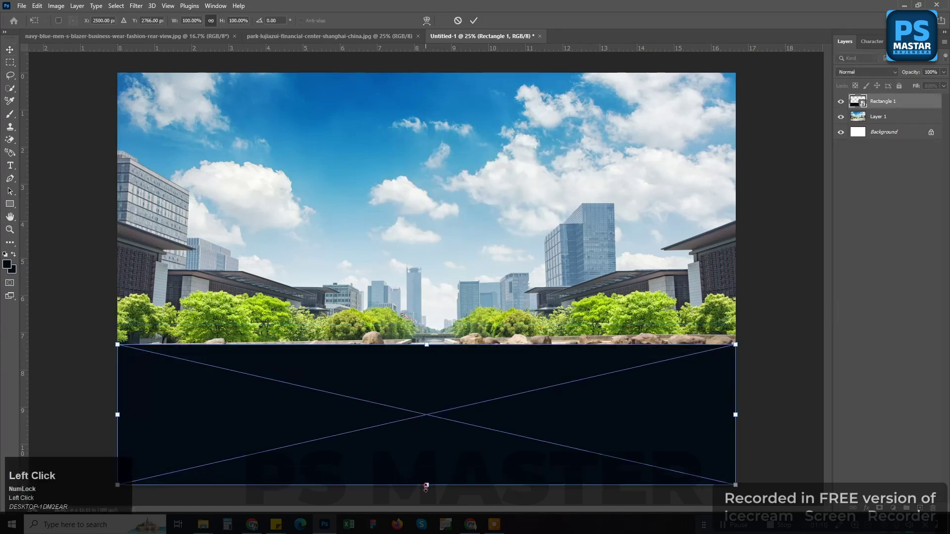
pyautogui.moveTo(426, 486); pyautogui.dragTo(426, 512)
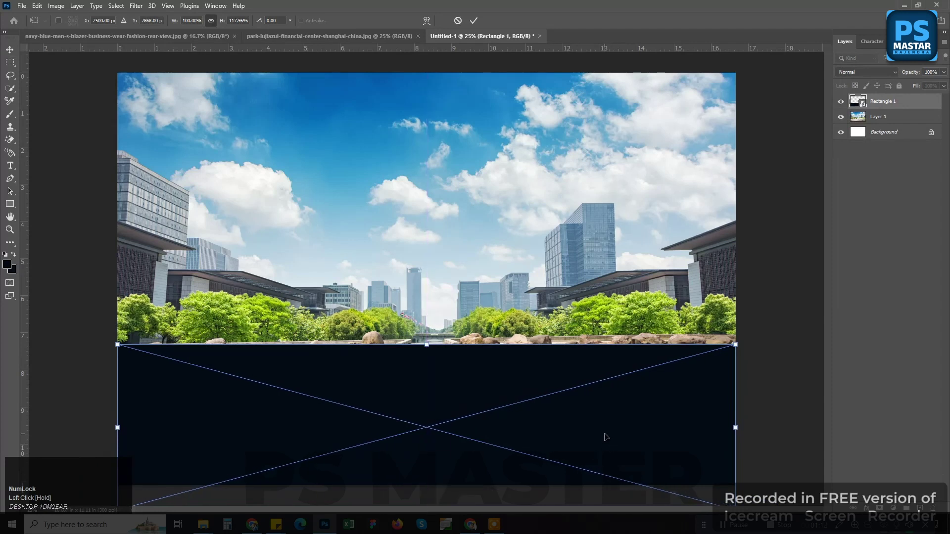
pyautogui.press('Return')
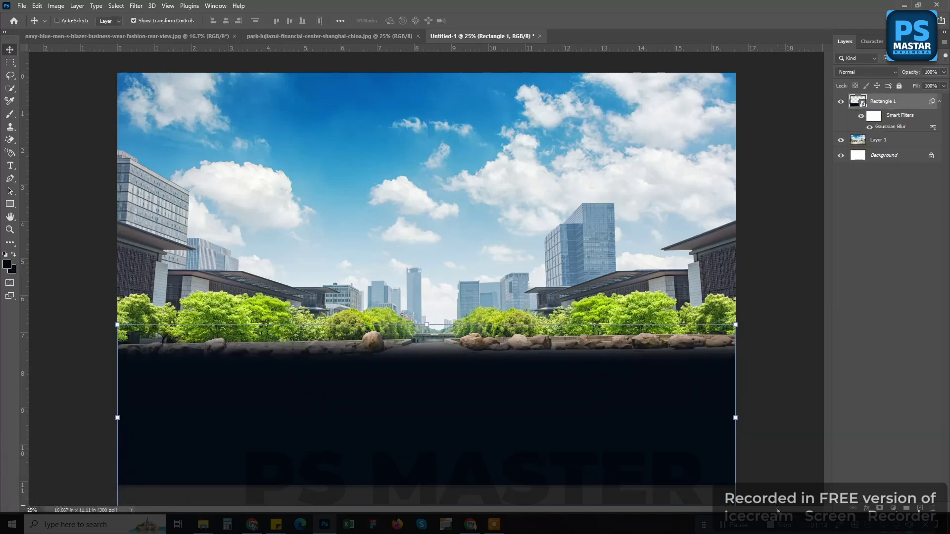
pyautogui.click(722, 529)
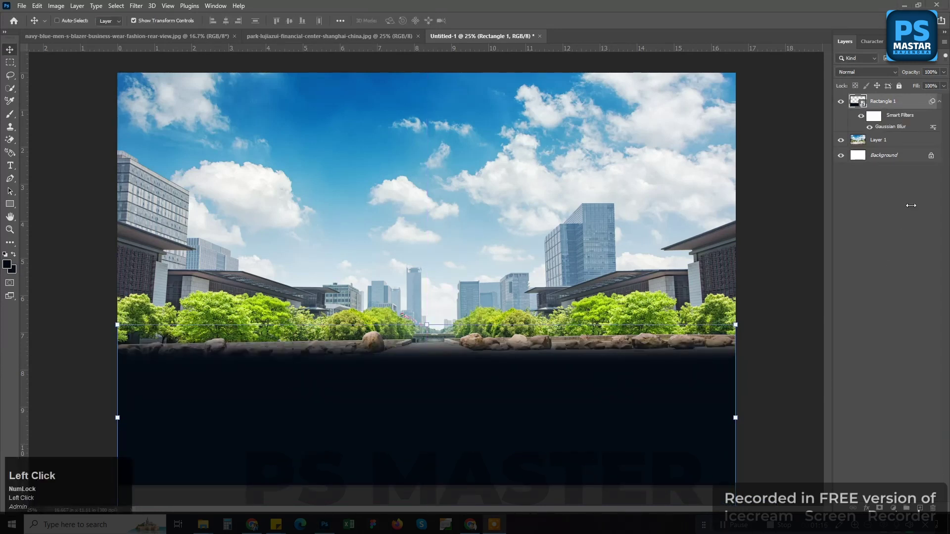
# - Duplicate the Layer 1 city photo and convert the copy to a smart object
pyautogui.click(899, 144)
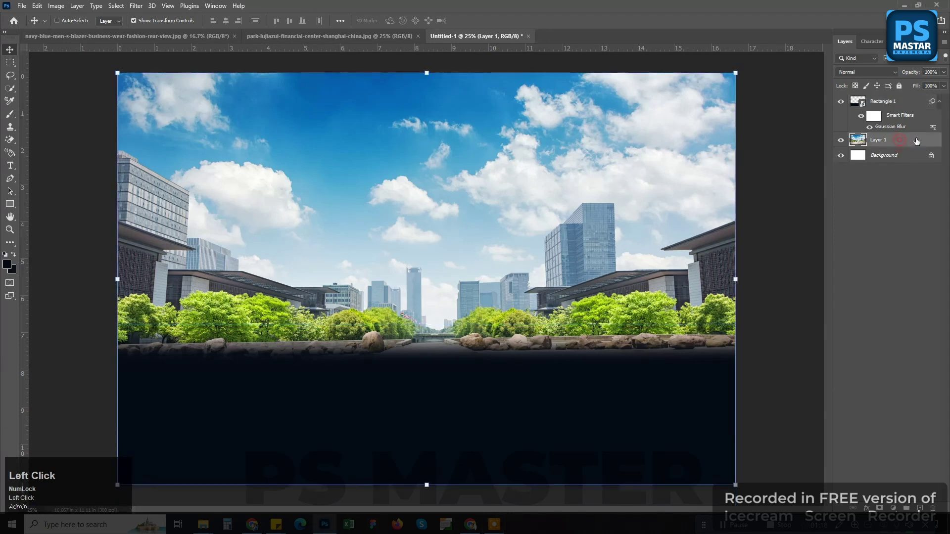
pyautogui.moveTo(920, 143); pyautogui.dragTo(919, 508)
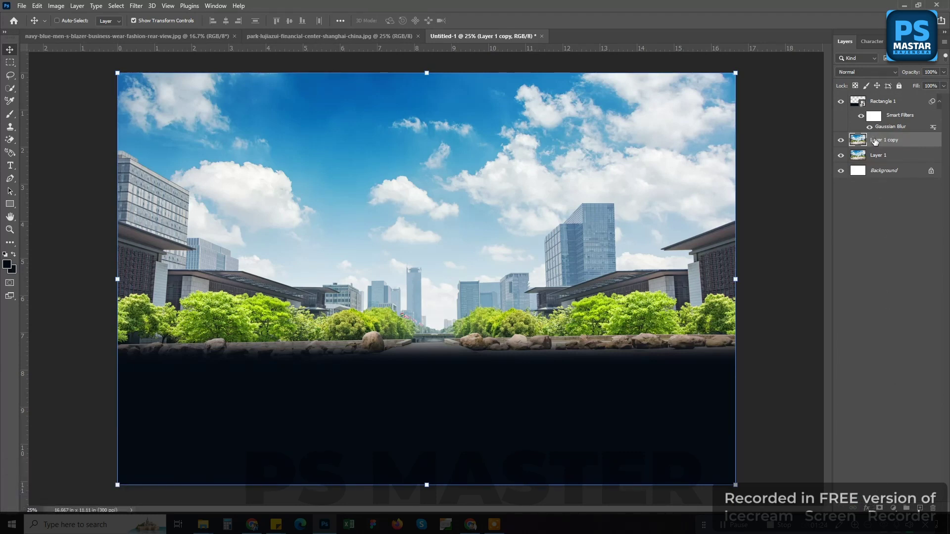
pyautogui.rightClick(874, 142)
pyautogui.click(780, 233)
# - Add a Hue/Saturation adjustment above Layer 1 copy with Saturation -100 and Lightness -80
pyautogui.click(893, 508)
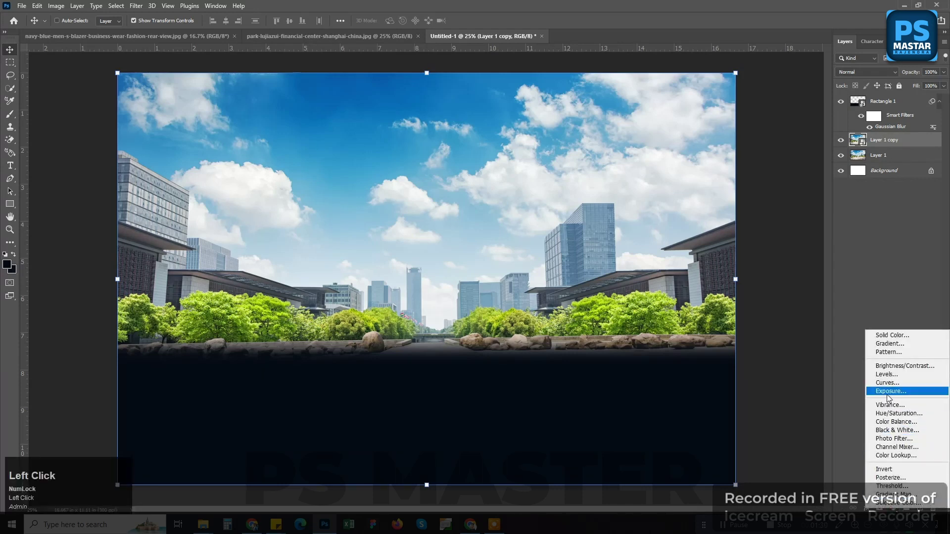
pyautogui.click(891, 413)
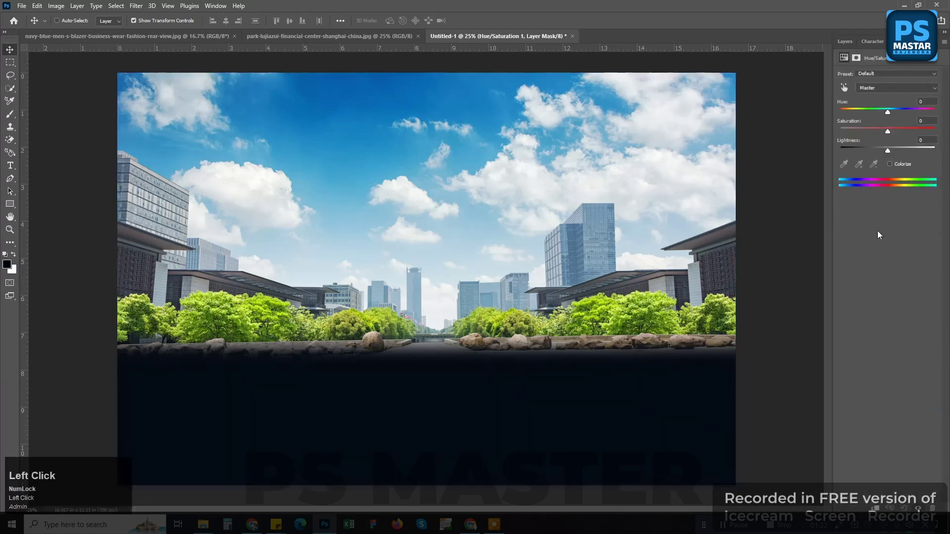
pyautogui.moveTo(870, 129); pyautogui.dragTo(832, 131)
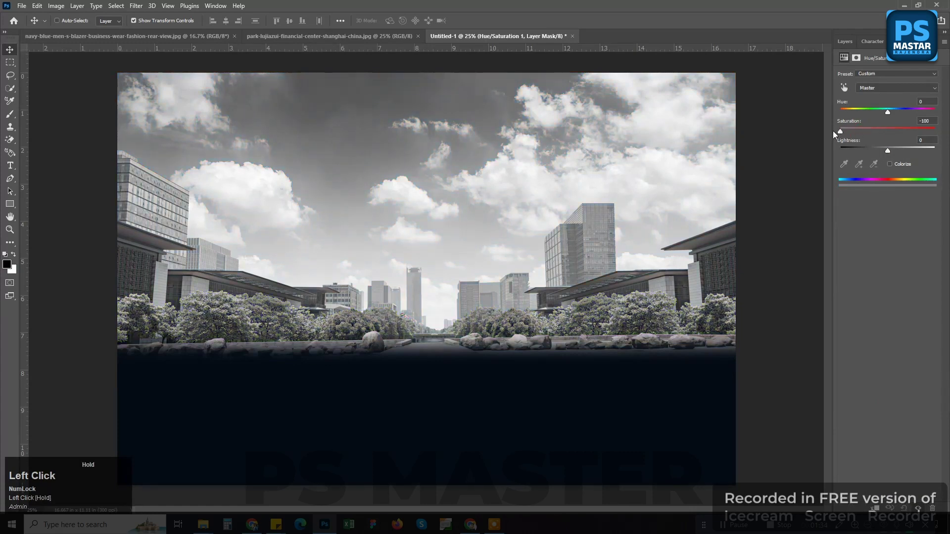
pyautogui.moveTo(886, 153); pyautogui.dragTo(849, 151)
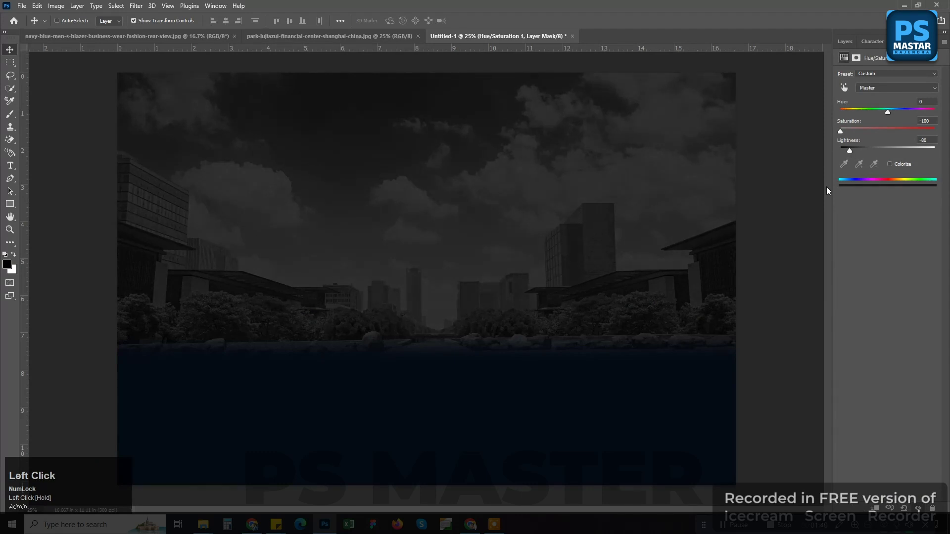
pyautogui.click(849, 42)
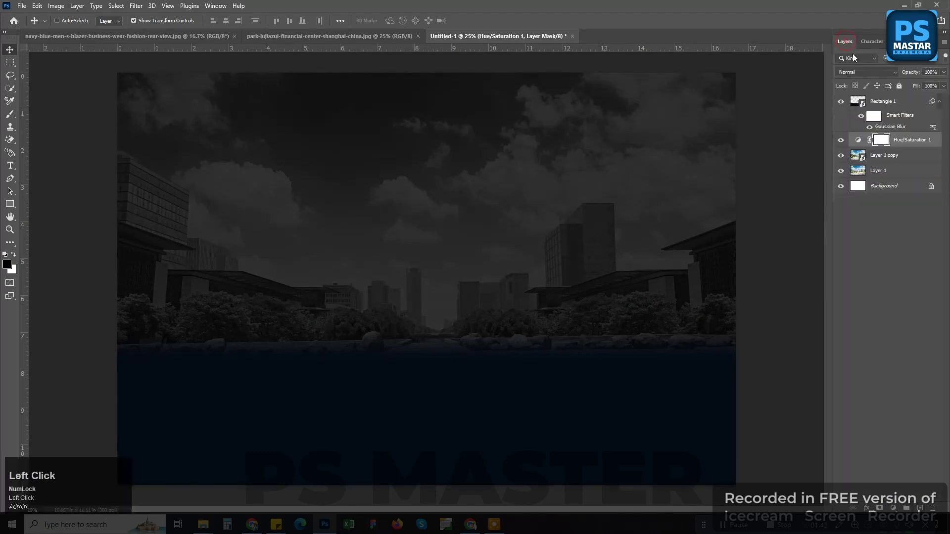
# - Apply a Gaussian Blur with a radius of 3 pixels to the Layer 1 copy smart object
pyautogui.click(884, 156)
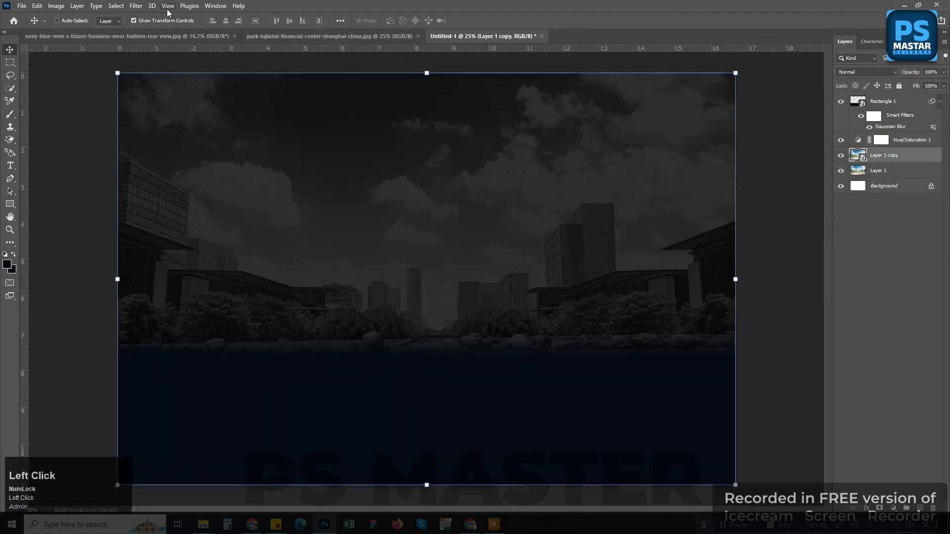
pyautogui.click(136, 6)
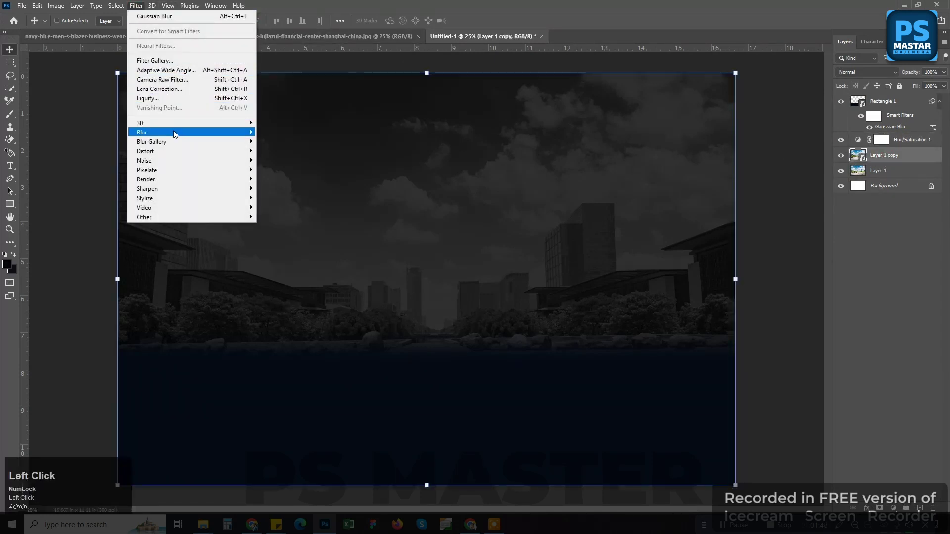
pyautogui.moveTo(173, 132)
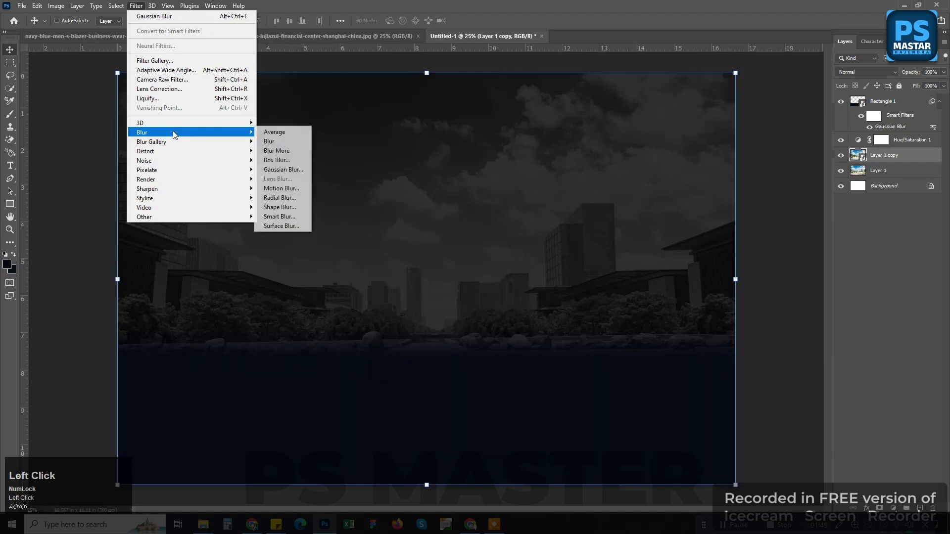
pyautogui.click(281, 170)
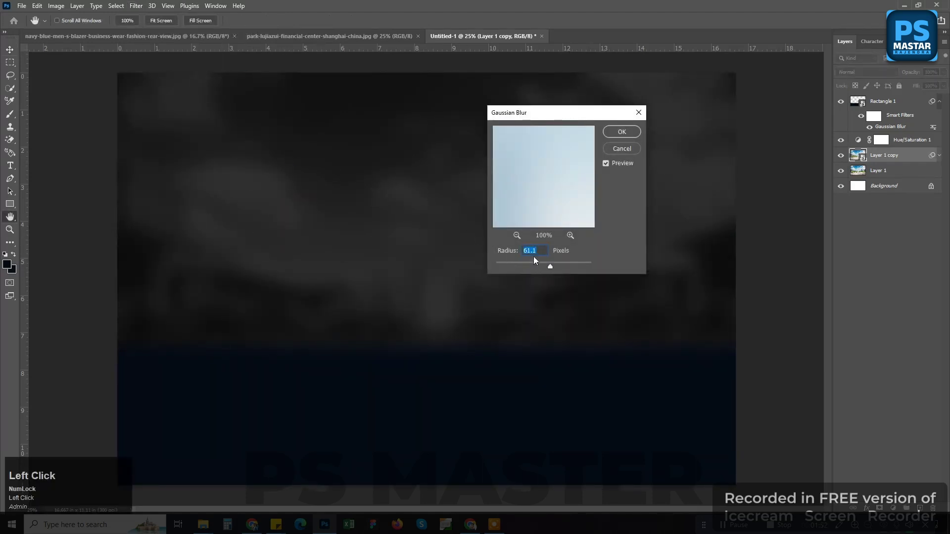
pyautogui.moveTo(509, 264); pyautogui.dragTo(512, 264)
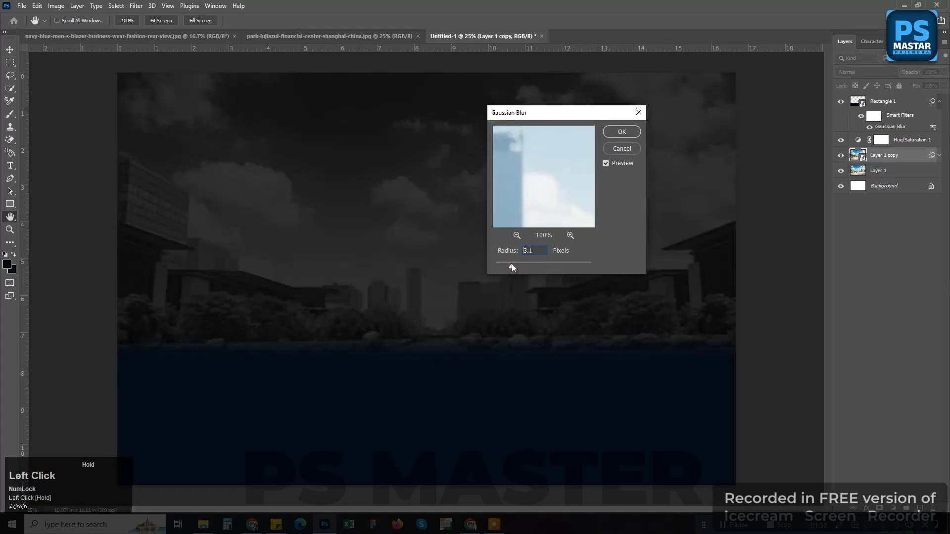
pyautogui.moveTo(538, 250); pyautogui.dragTo(518, 251)
pyautogui.write('3')
pyautogui.press('Return')
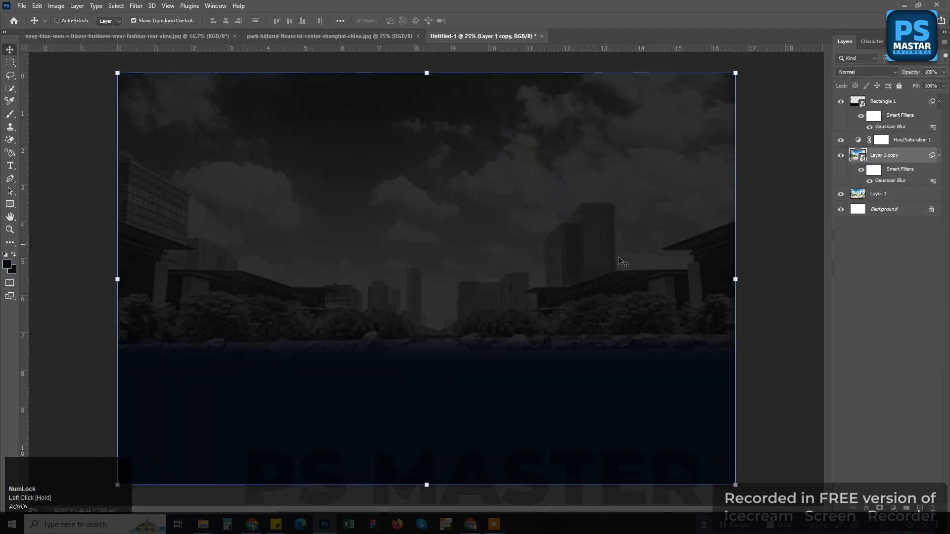
# - Add a text layer with the capital letter "I" above Rectangle 1, near the centre of the sky
pyautogui.click(892, 194)
pyautogui.click(875, 155)
pyautogui.click(875, 101)
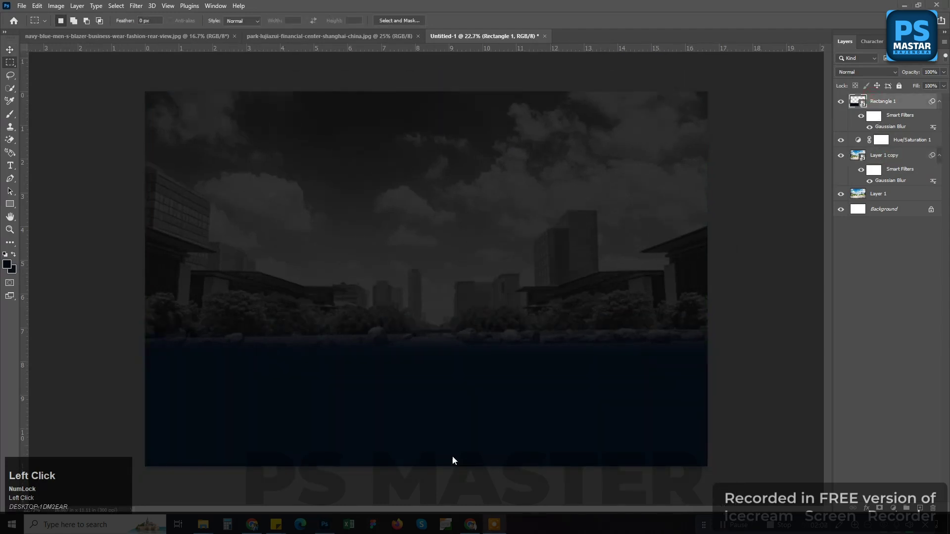
pyautogui.click(9, 166)
pyautogui.click(10, 165)
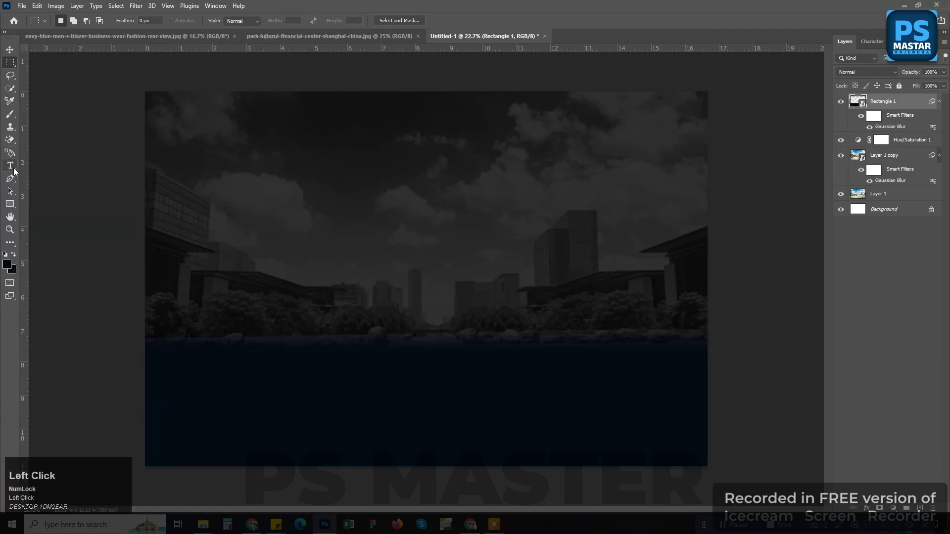
pyautogui.click(429, 237)
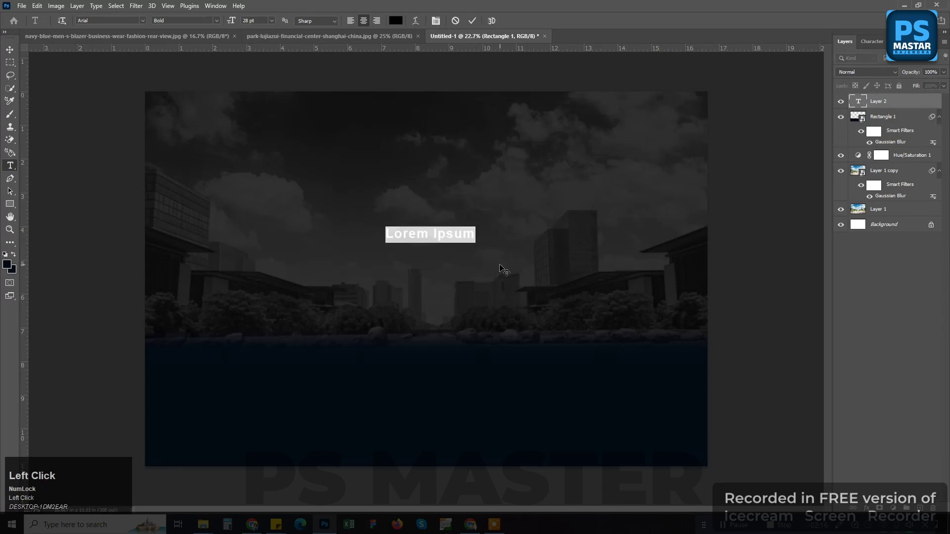
pyautogui.write('I')
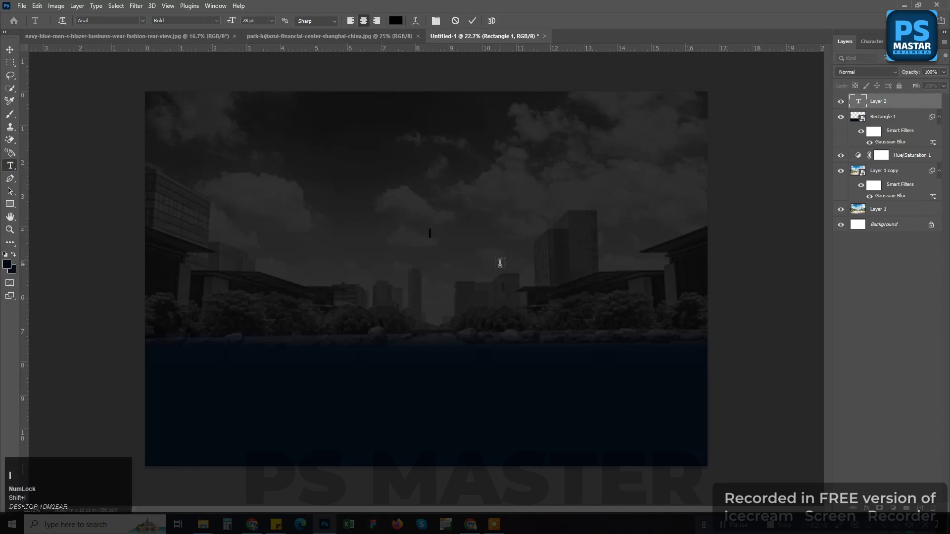
pyautogui.click(500, 263)
# - Enlarge the letter I, trying font sizes of 400 pt and 800 pt
pyautogui.click(245, 20)
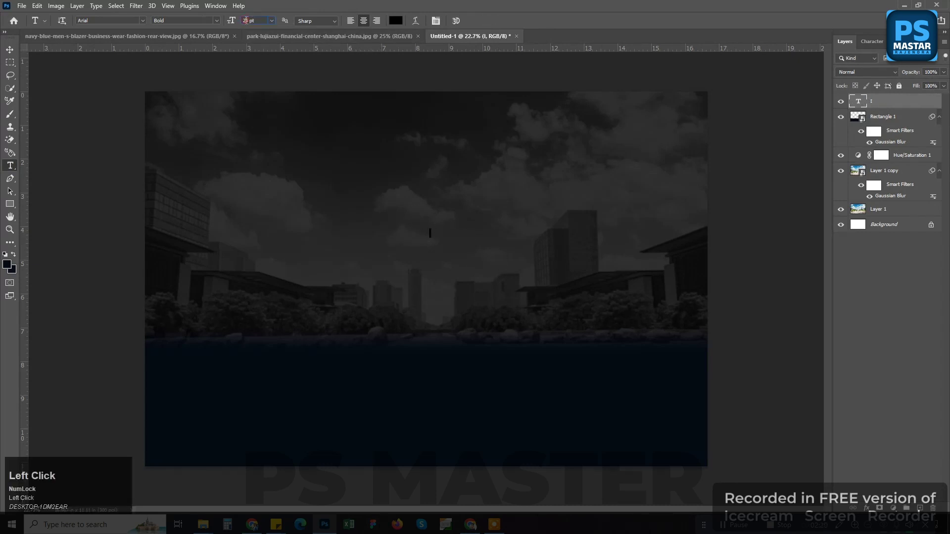
pyautogui.moveTo(248, 20); pyautogui.dragTo(239, 19)
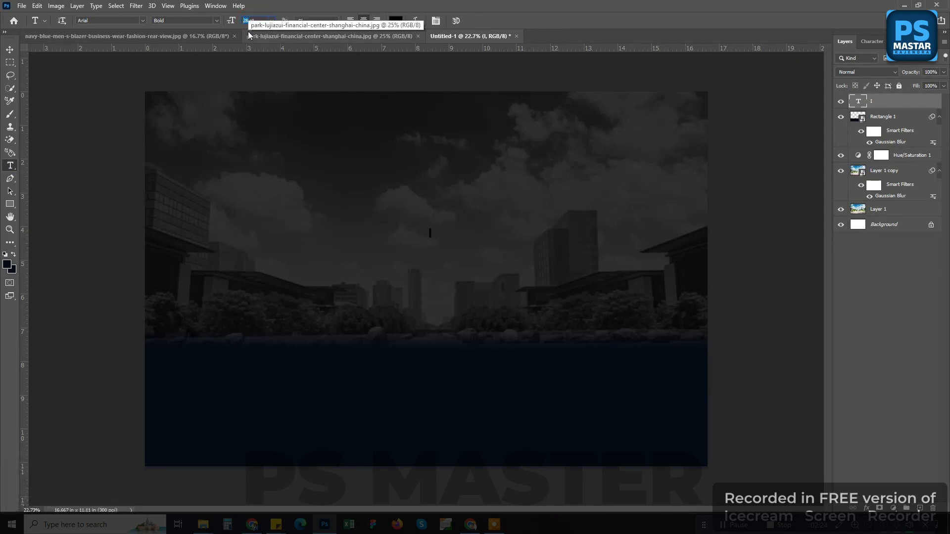
pyautogui.write('400')
pyautogui.press('Return')
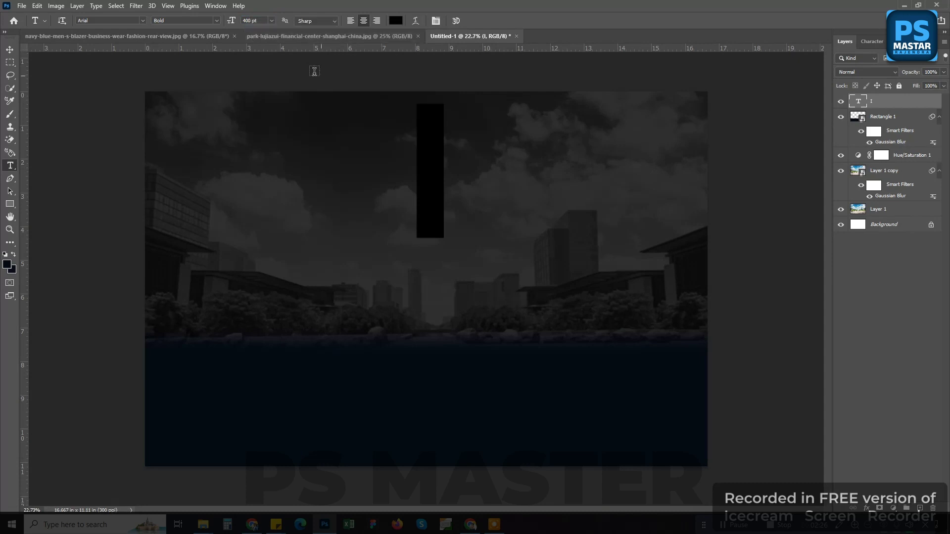
pyautogui.click(247, 21)
pyautogui.press('Return')
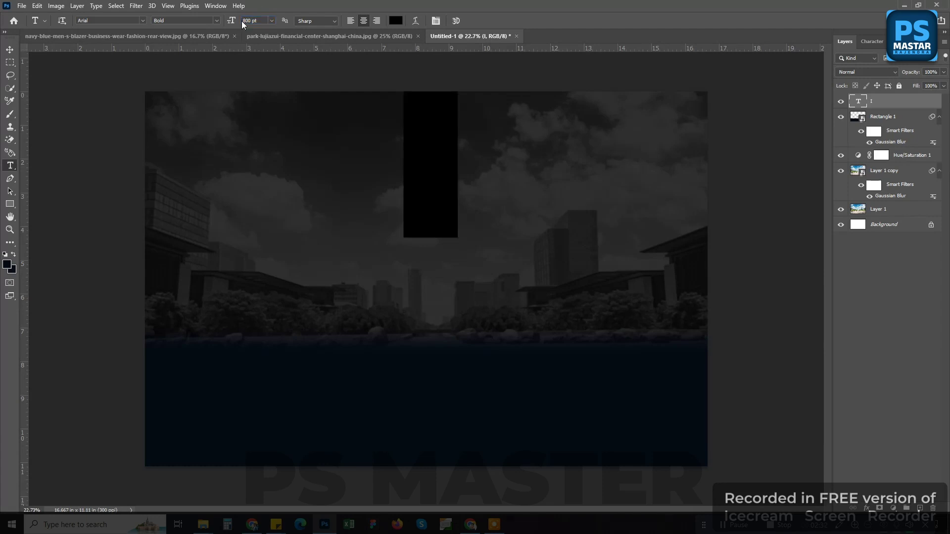
# - Move the letter I straight down until its top meets the canvas's upper edge and its base overlaps the dark band
pyautogui.click(882, 120)
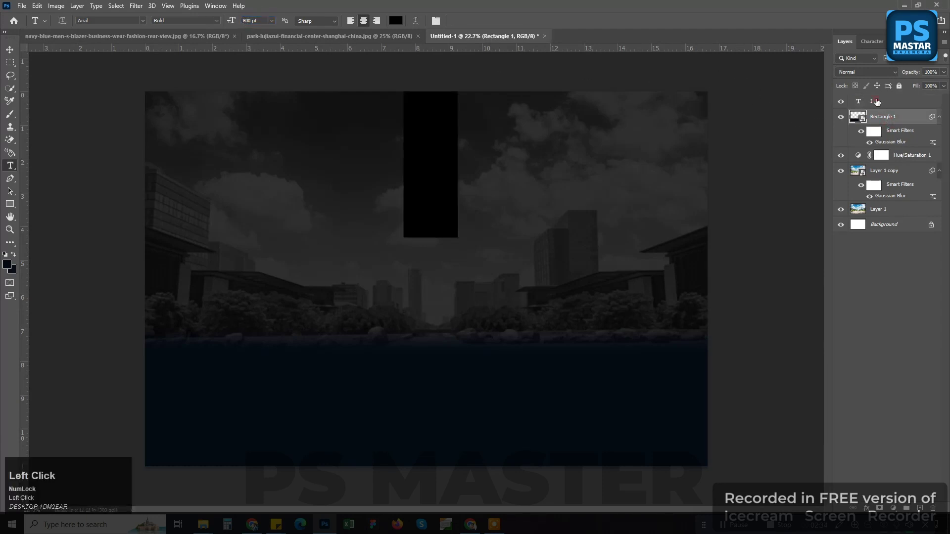
pyautogui.click(883, 103)
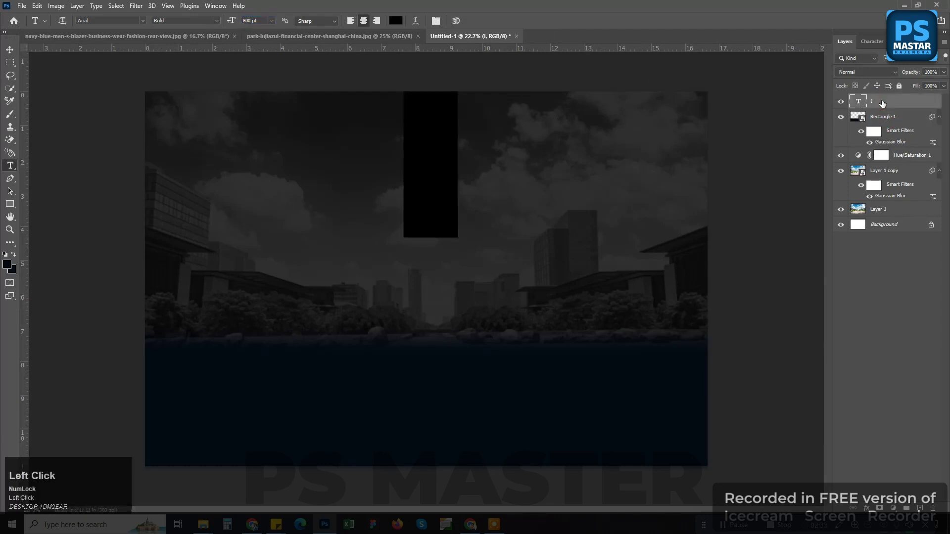
pyautogui.click(9, 50)
pyautogui.moveTo(449, 115); pyautogui.dragTo(446, 222)
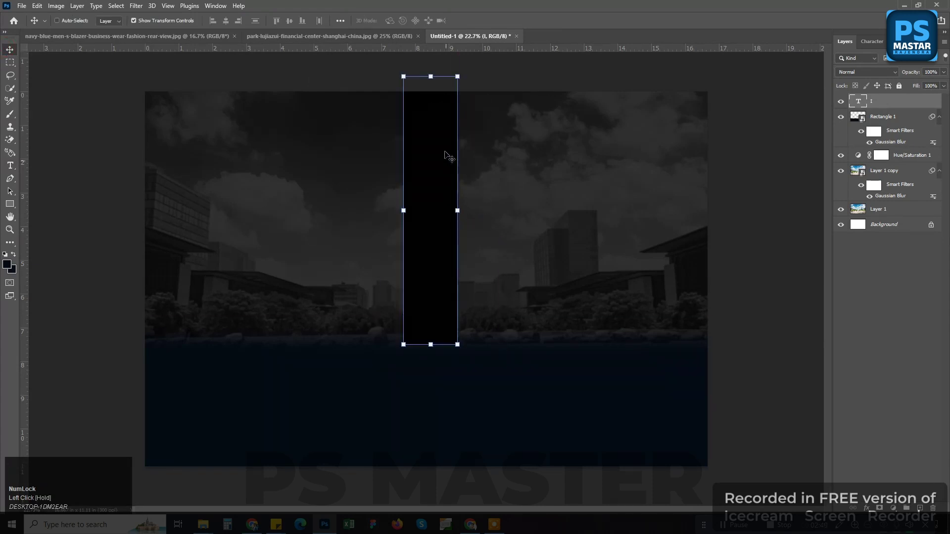
pyautogui.click(430, 78)
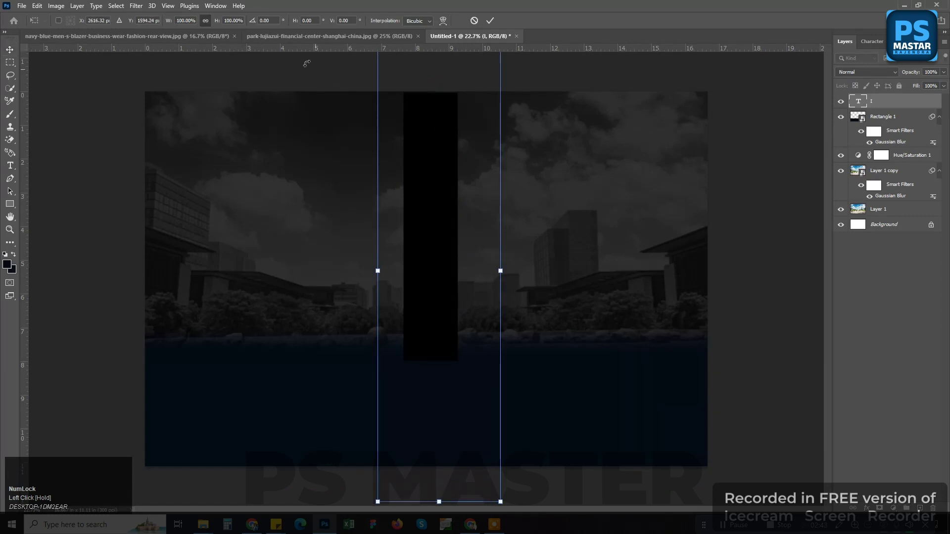
pyautogui.click(904, 168)
pyautogui.click(879, 107)
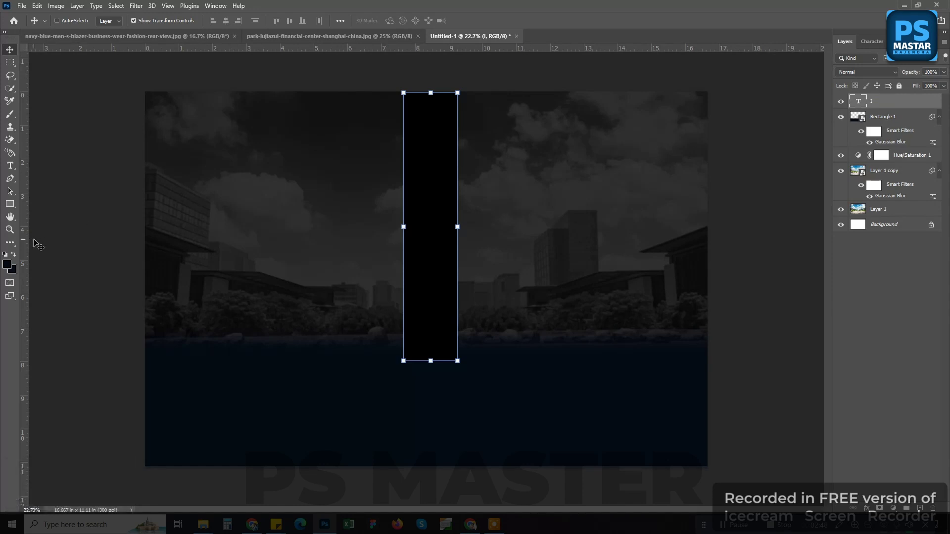
# - Set the letter I's font size to 600 pt and move it up slightly so its base sits at the dark band's upper edge
pyautogui.click(10, 166)
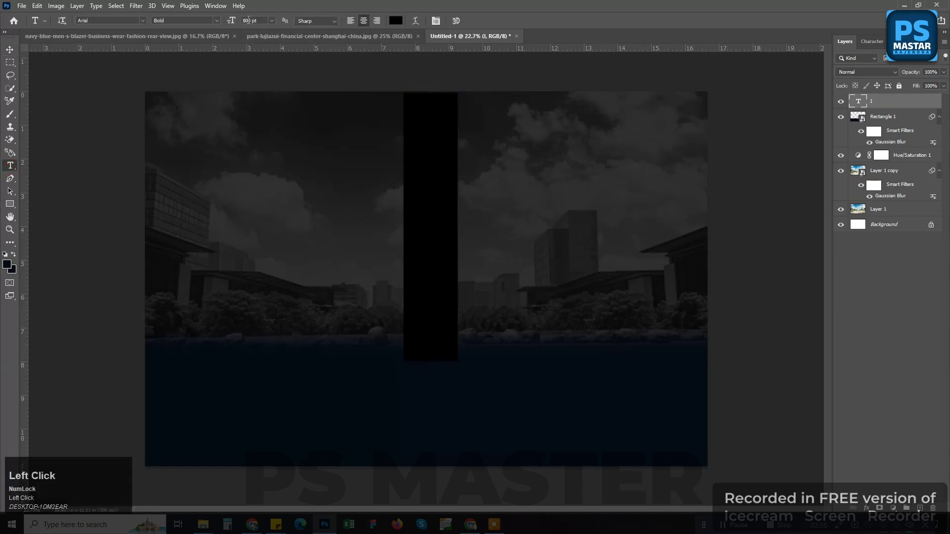
pyautogui.click(248, 20)
pyautogui.write('600')
pyautogui.press('Return')
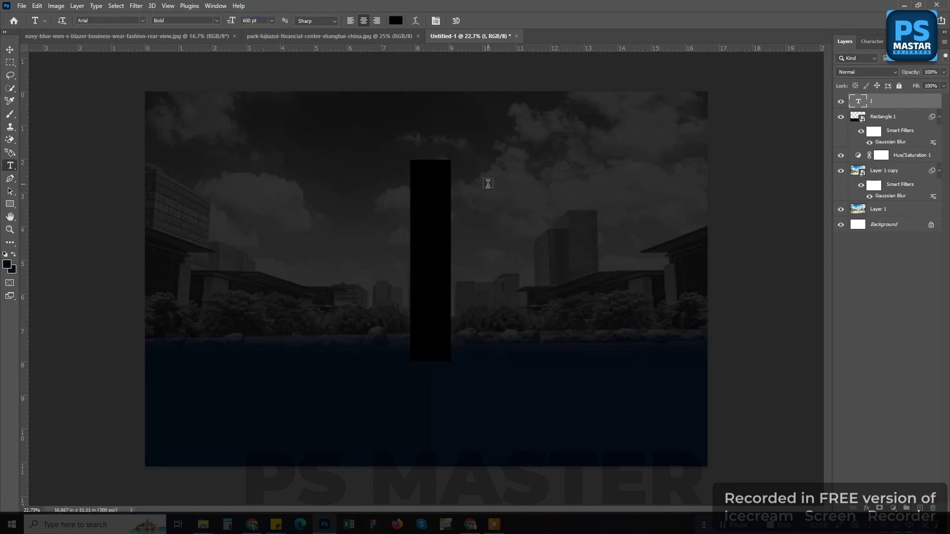
pyautogui.click(10, 50)
pyautogui.moveTo(440, 334)
pyautogui.mouseDown()
pyautogui.moveTo(437, 310)
pyautogui.moveTo(438, 320)
pyautogui.mouseUp()
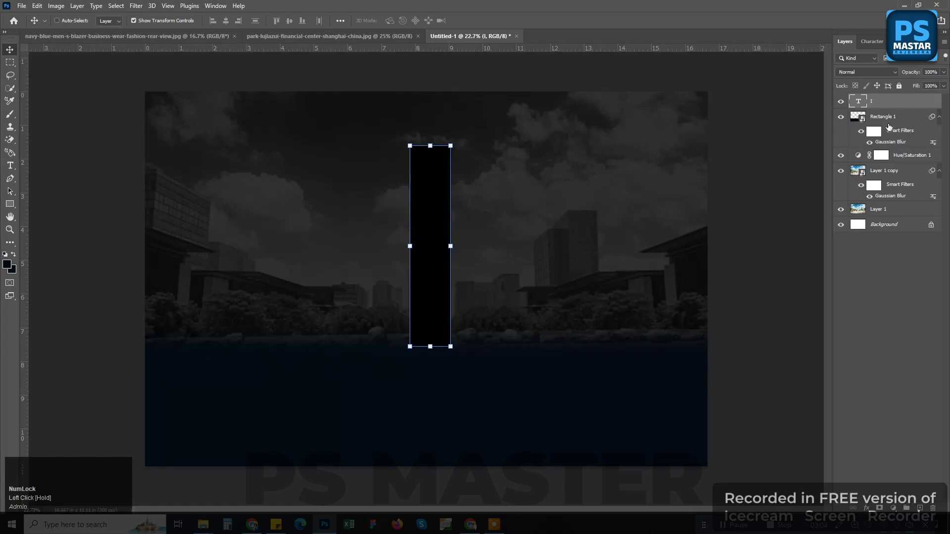
# - Change the text color of the letter I to white (ffffff)
pyautogui.click(888, 119)
pyautogui.click(873, 103)
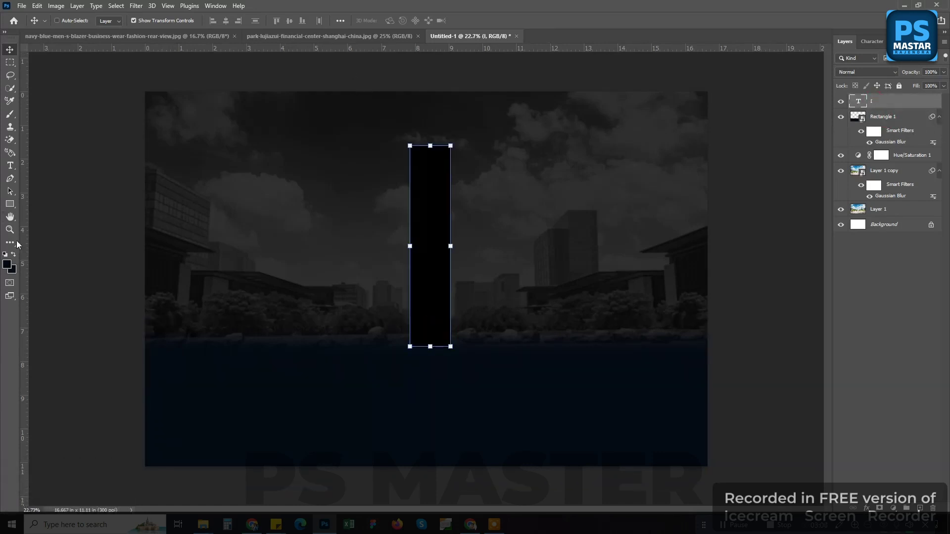
pyautogui.click(10, 165)
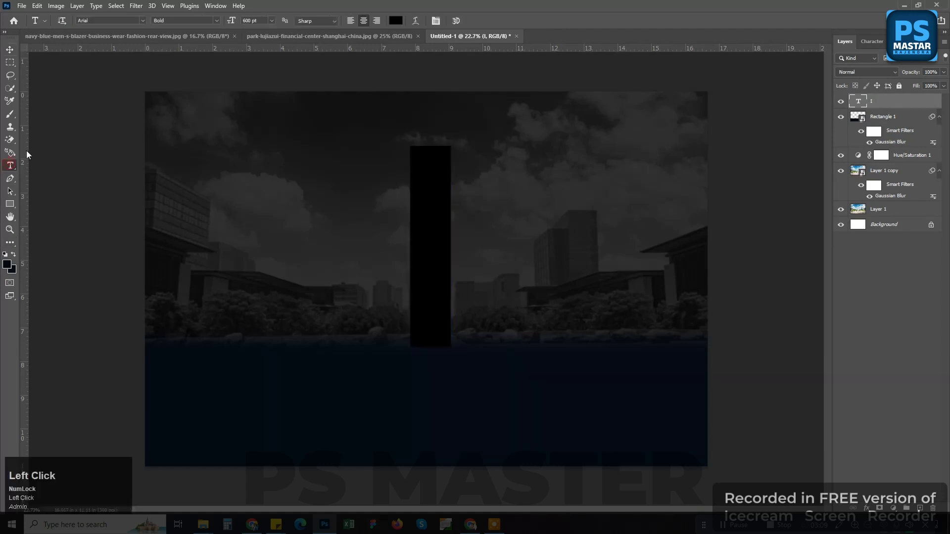
pyautogui.click(395, 22)
pyautogui.moveTo(548, 207); pyautogui.dragTo(461, 127)
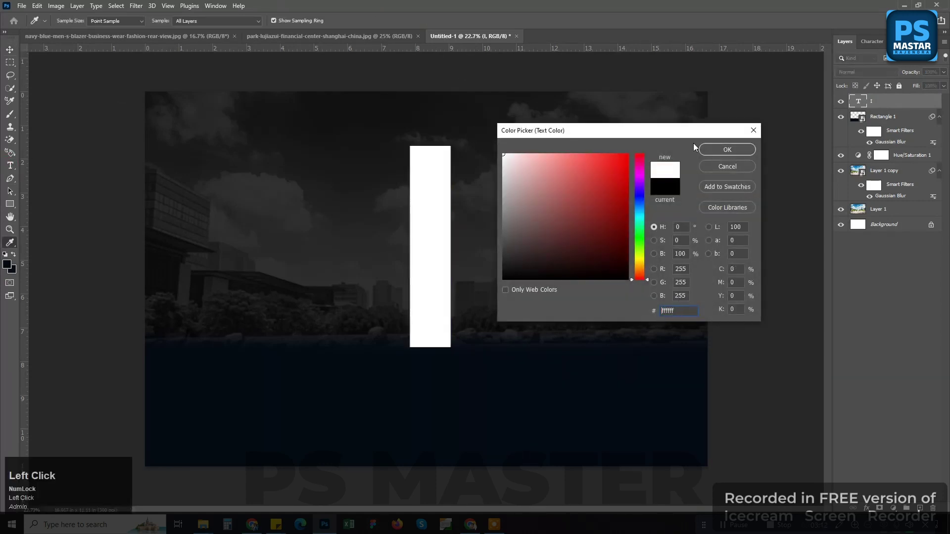
pyautogui.click(729, 149)
# - Add an Outer Glow to the letter I with 77% opacity, 31% spread and a size of about 21 px
pyautogui.rightClick(871, 101)
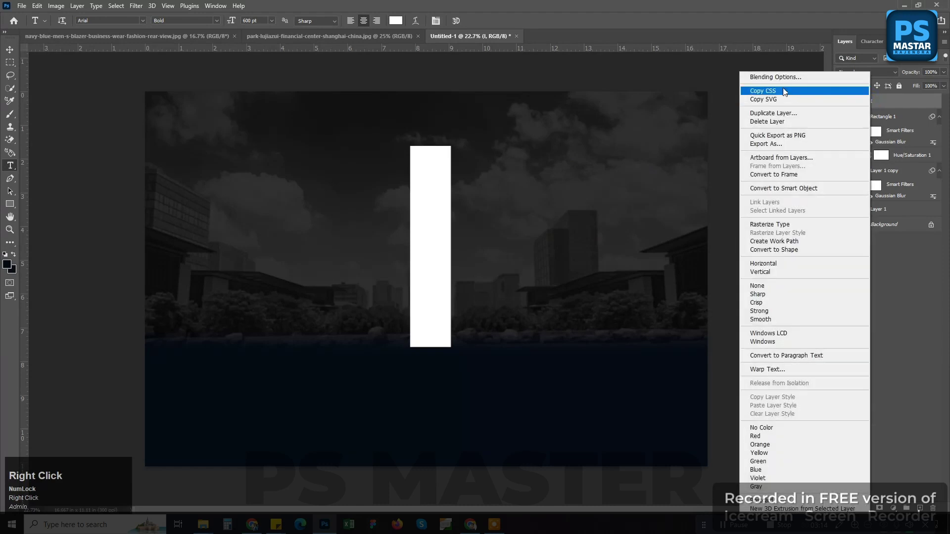
pyautogui.click(767, 78)
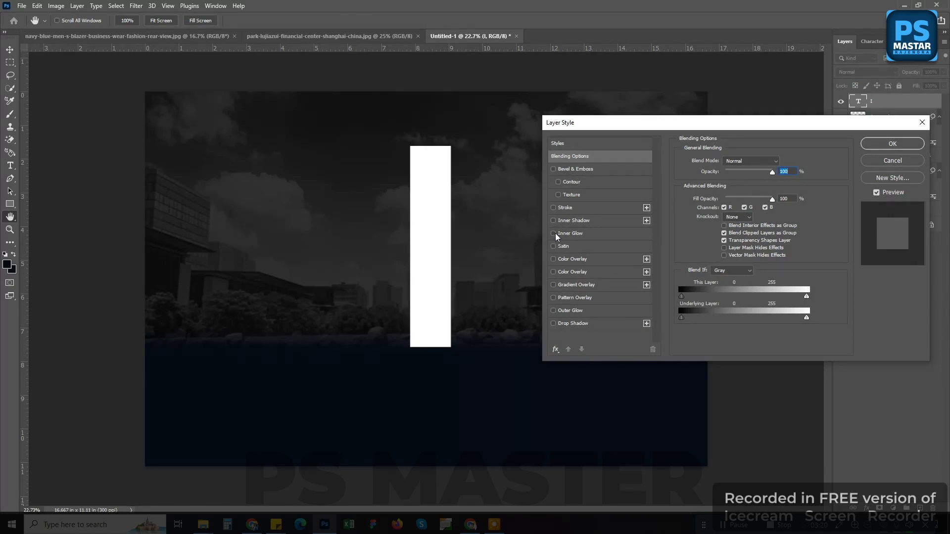
pyautogui.click(554, 311)
pyautogui.click(570, 312)
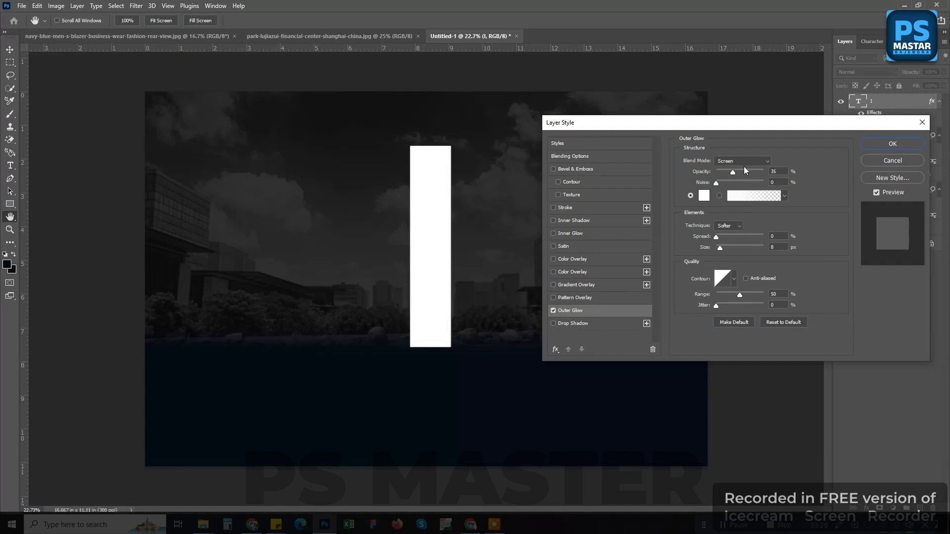
pyautogui.moveTo(746, 173); pyautogui.dragTo(753, 172)
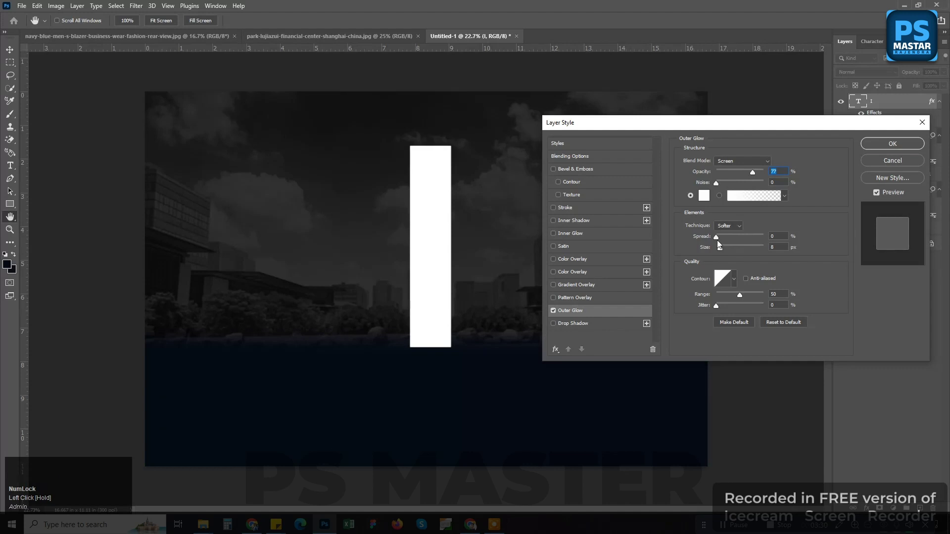
pyautogui.moveTo(717, 236)
pyautogui.mouseDown()
pyautogui.moveTo(735, 234)
pyautogui.moveTo(723, 244)
pyautogui.mouseUp()
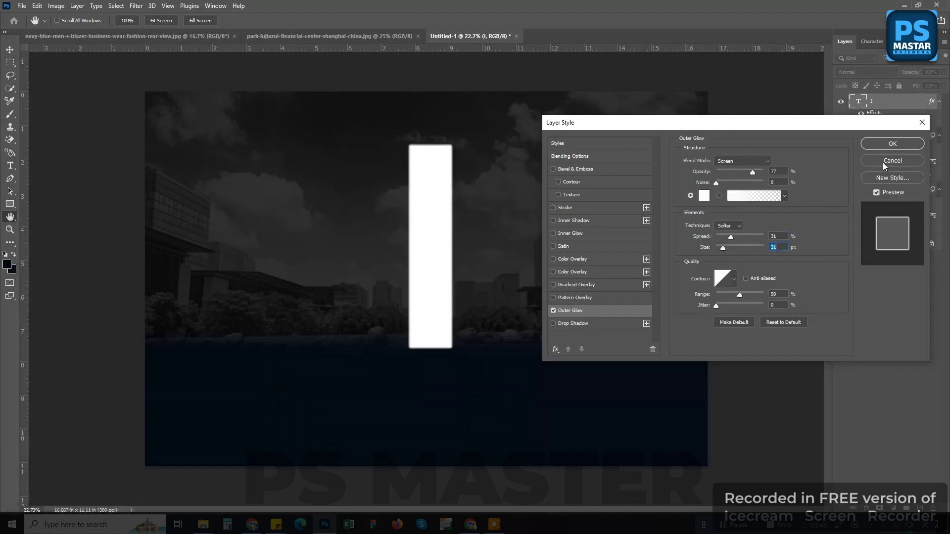
# - Try an Inner Shadow on the letter I with Screen blend mode and raised opacity, and turn the effect off again
pyautogui.click(553, 221)
pyautogui.click(582, 221)
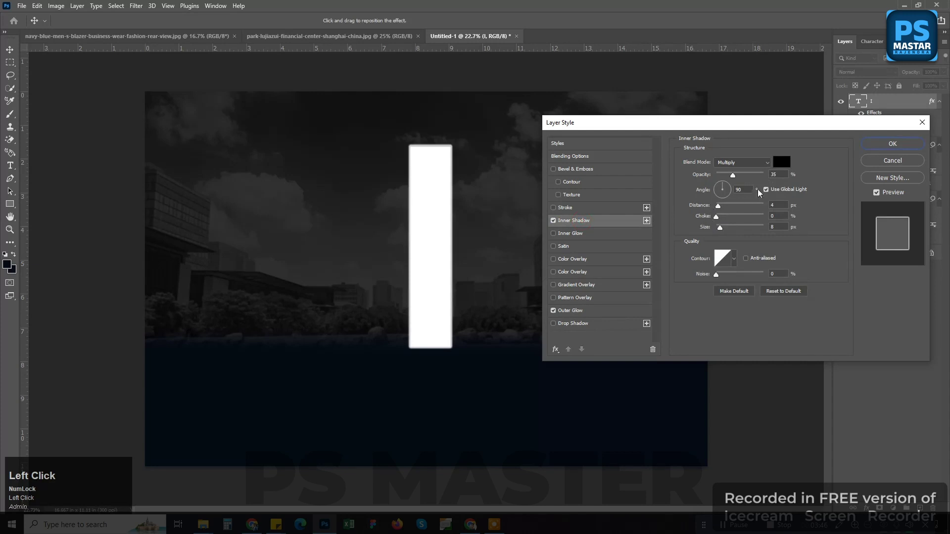
pyautogui.click(733, 164)
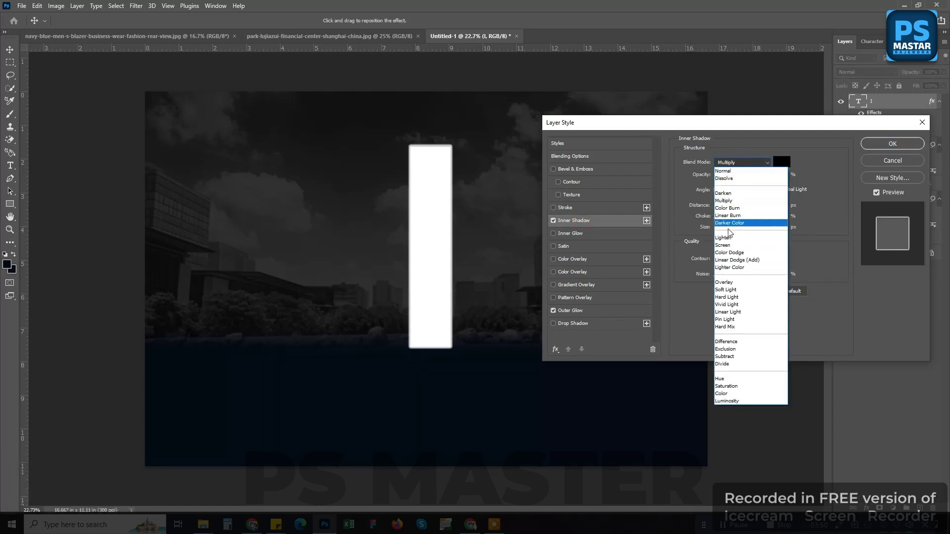
pyautogui.click(726, 245)
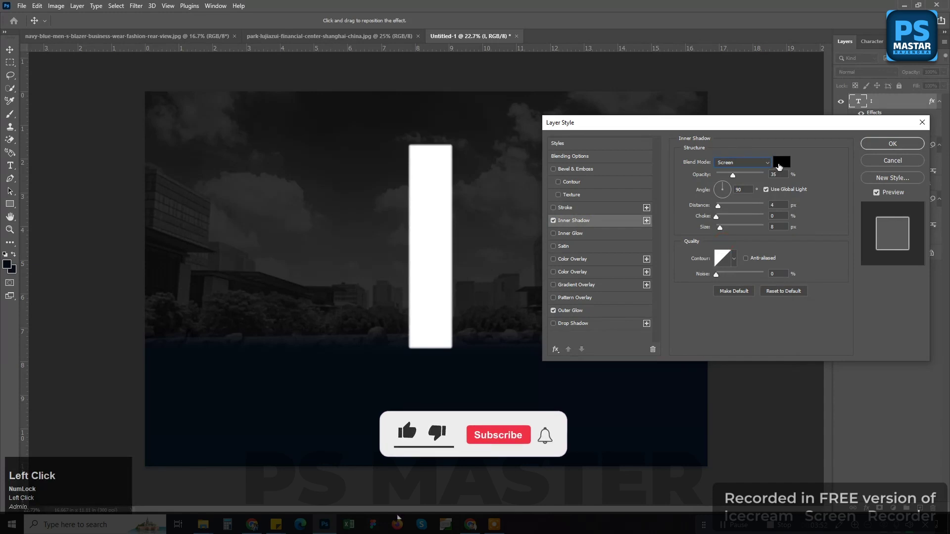
pyautogui.moveTo(732, 176); pyautogui.dragTo(754, 176)
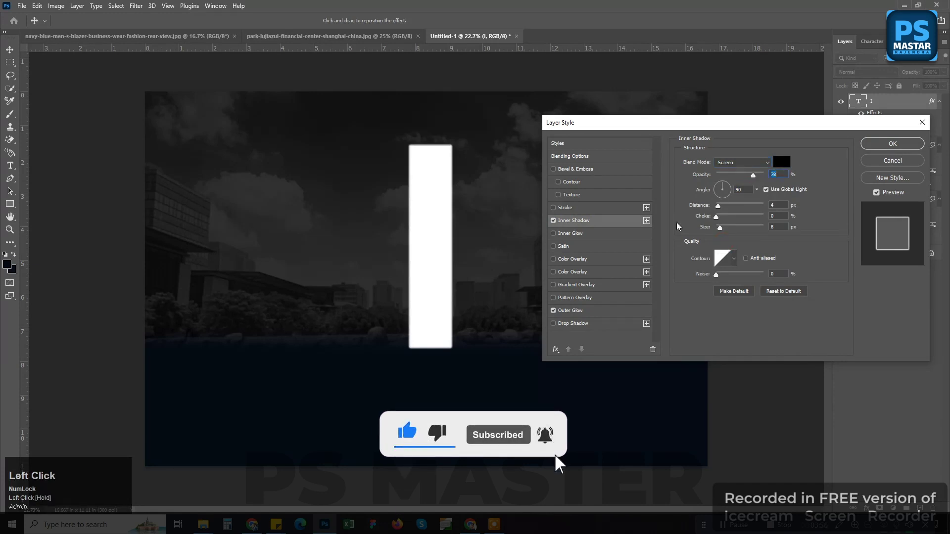
pyautogui.click(554, 221)
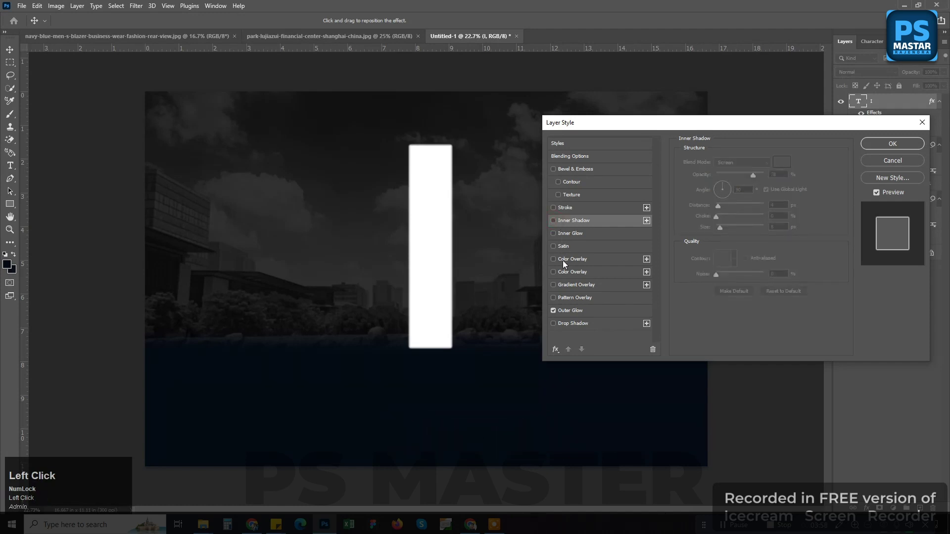
# - Add an Inner Glow to the letter I with 53% opacity, 23% choke and 79 px size
pyautogui.click(554, 234)
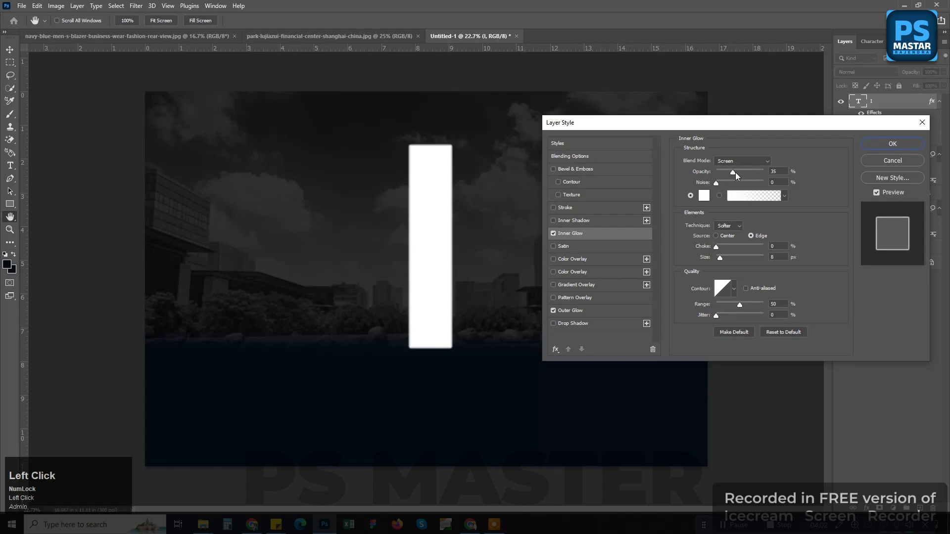
pyautogui.moveTo(735, 172); pyautogui.dragTo(741, 170)
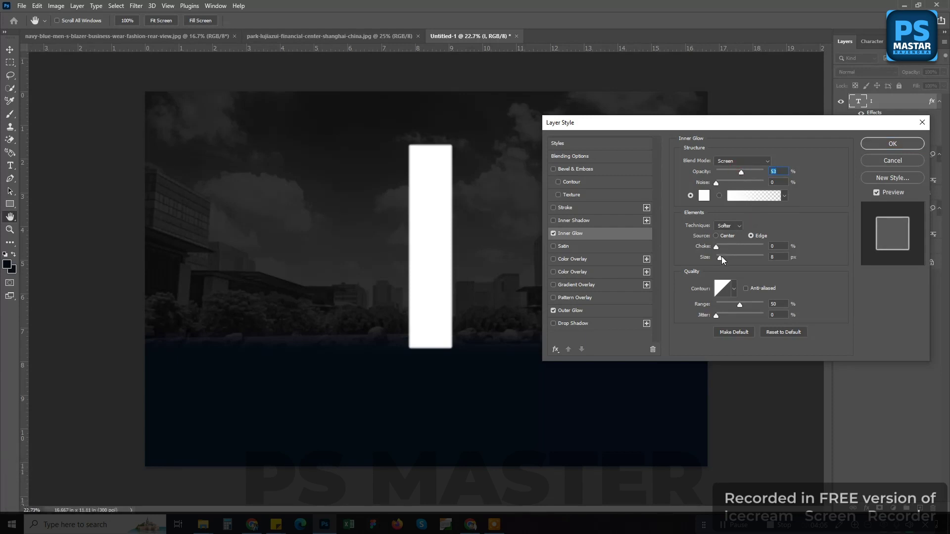
pyautogui.moveTo(721, 256)
pyautogui.mouseDown()
pyautogui.moveTo(734, 256)
pyautogui.moveTo(727, 246)
pyautogui.moveTo(734, 256)
pyautogui.mouseUp()
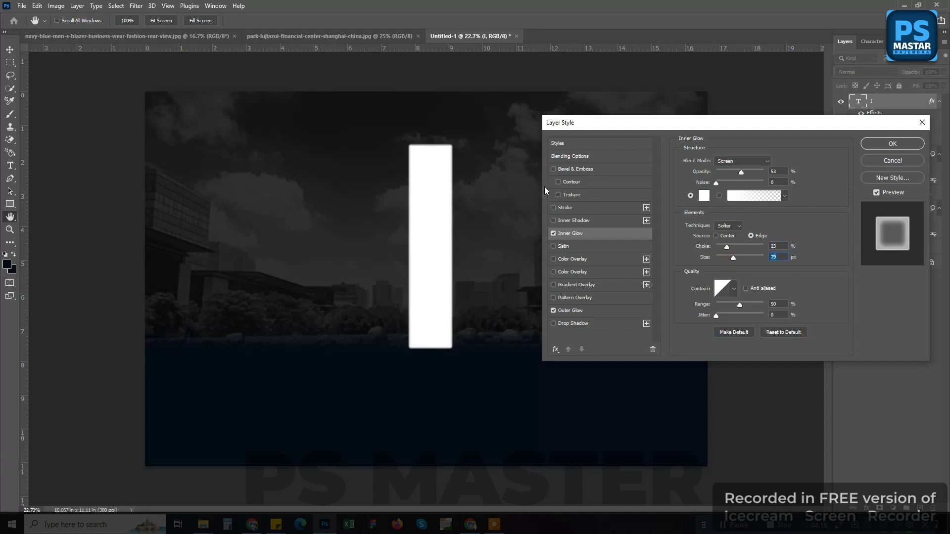
# - Add Bevel & Emboss to the letter I with a light angle of about 133°, adjust its depth and shadow opacity, and apply the layer style
pyautogui.click(553, 169)
pyautogui.click(582, 169)
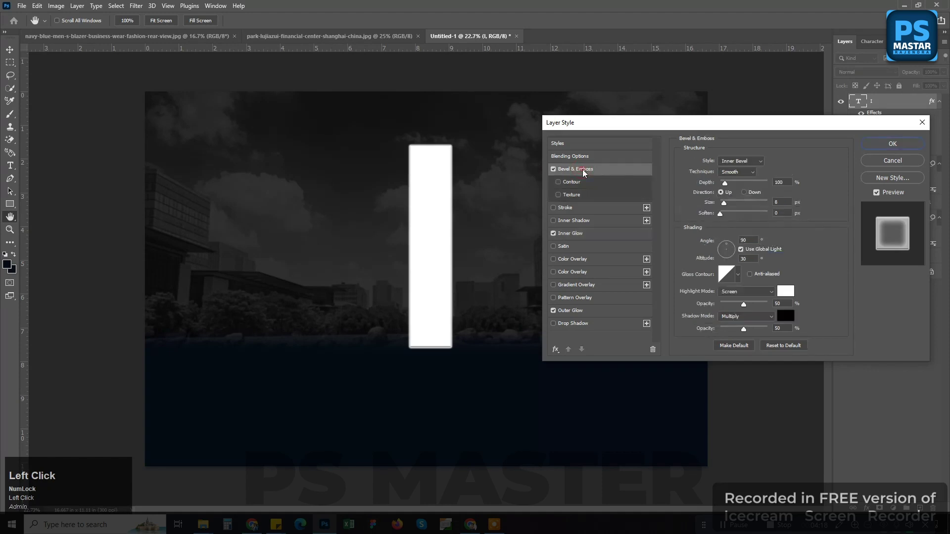
pyautogui.moveTo(726, 247); pyautogui.dragTo(719, 242)
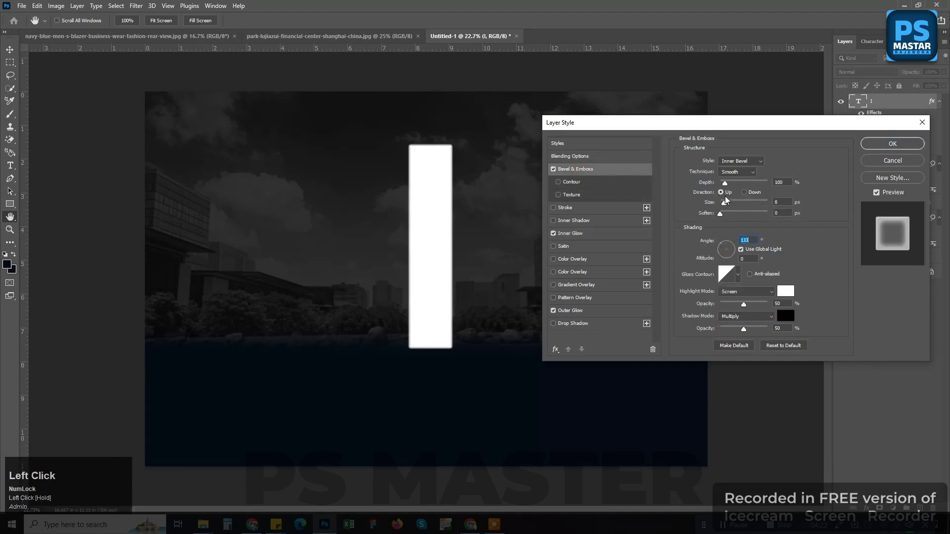
pyautogui.moveTo(725, 182); pyautogui.dragTo(723, 212)
pyautogui.moveTo(743, 329)
pyautogui.mouseDown()
pyautogui.moveTo(719, 331)
pyautogui.moveTo(743, 327)
pyautogui.mouseUp()
pyautogui.click(863, 143)
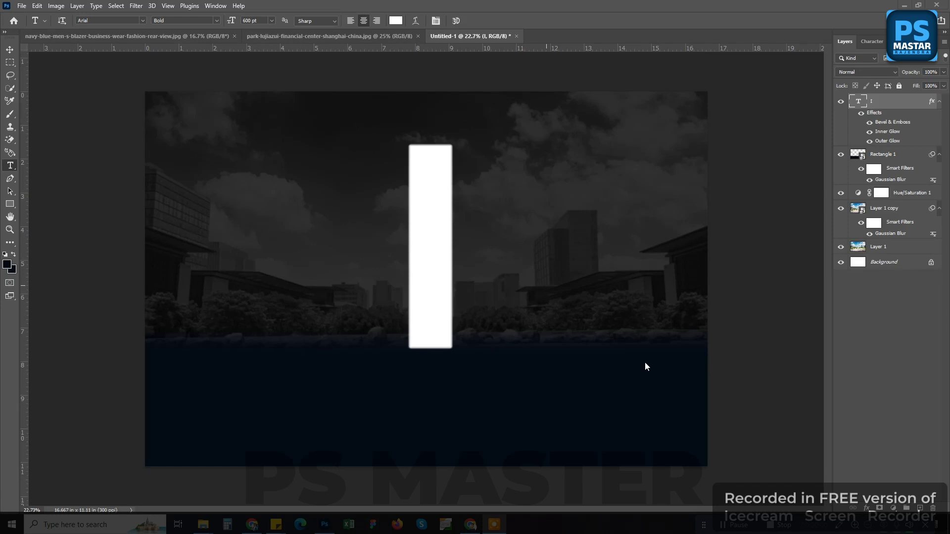
# - Draw a closed Pen trapezoid about 3337 by 1135 px, flaring from the letter I's base corners to just below the canvas
pyautogui.click(7, 181)
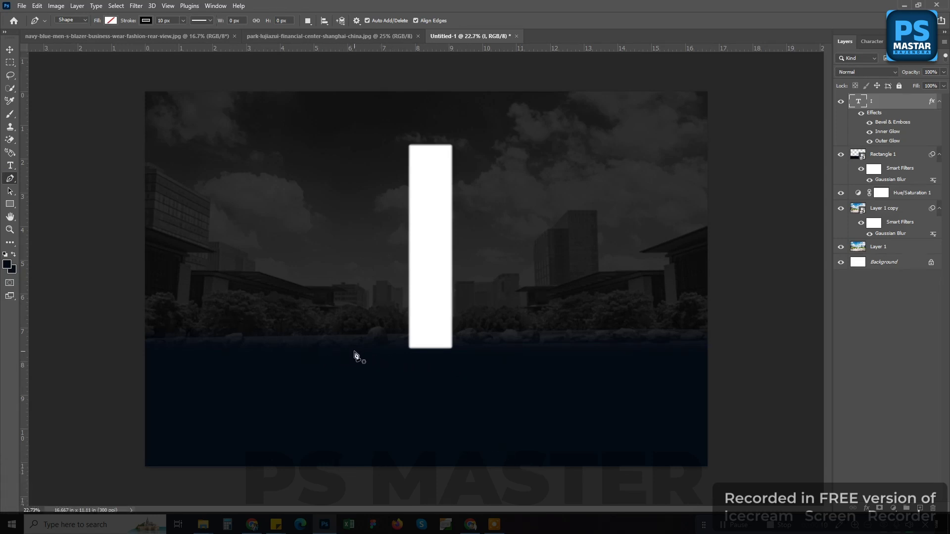
pyautogui.click(409, 349)
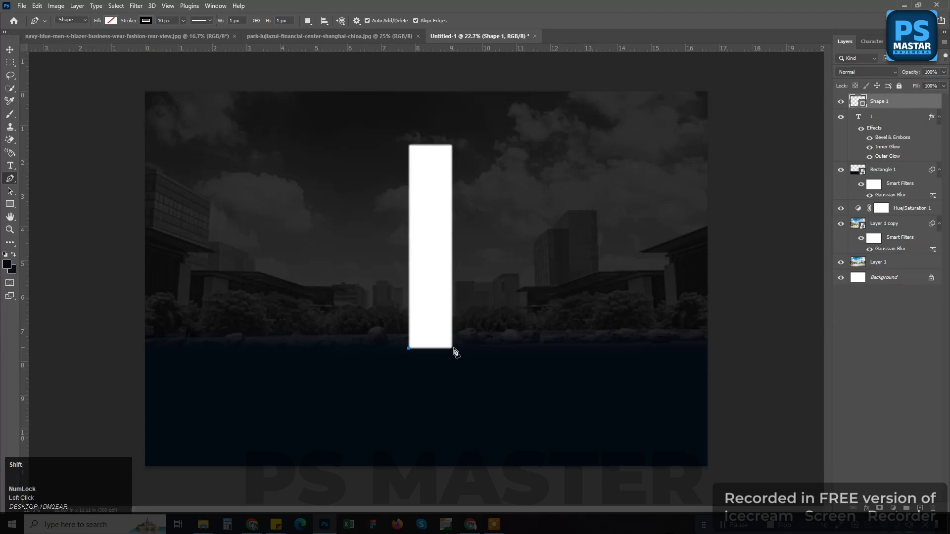
pyautogui.click(454, 349)
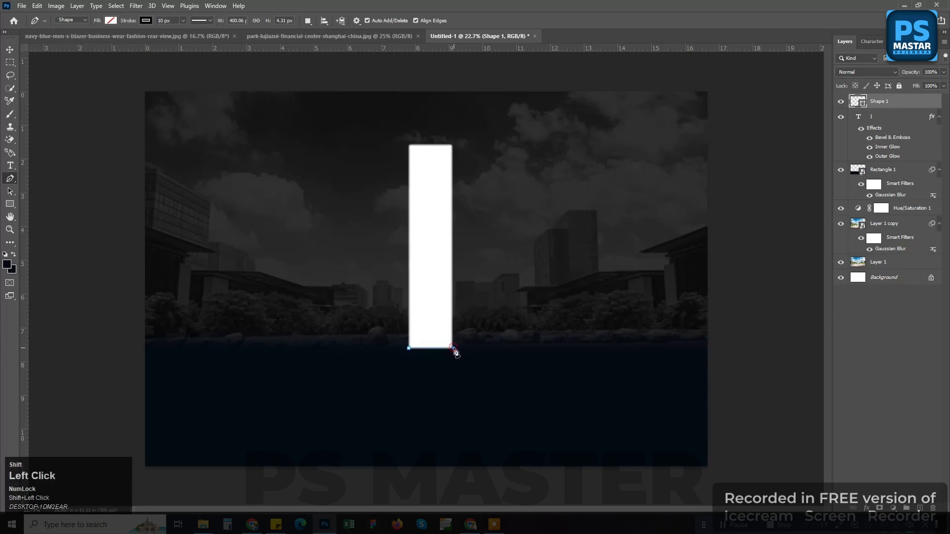
pyautogui.click(619, 476)
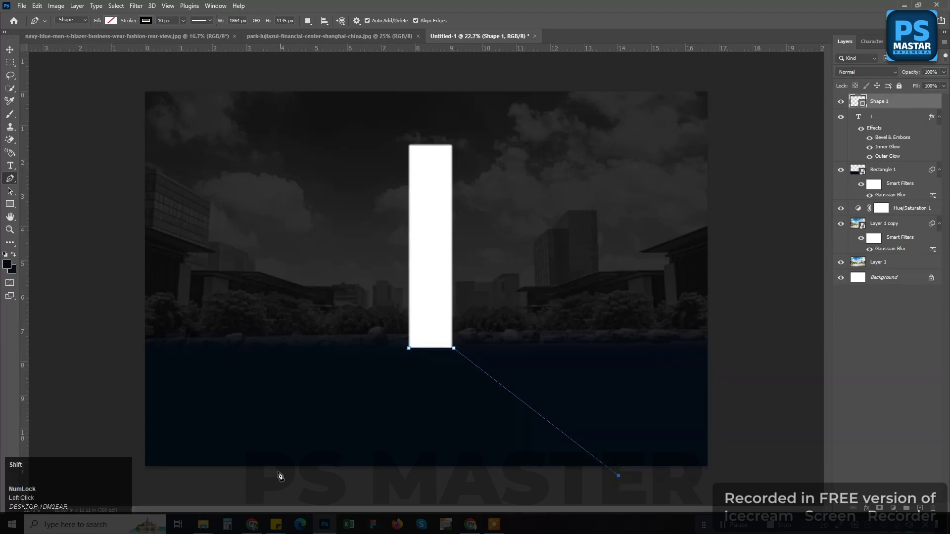
pyautogui.keyDown('shift'); pyautogui.click(243, 476); pyautogui.keyUp('shift')
pyautogui.click(408, 349)
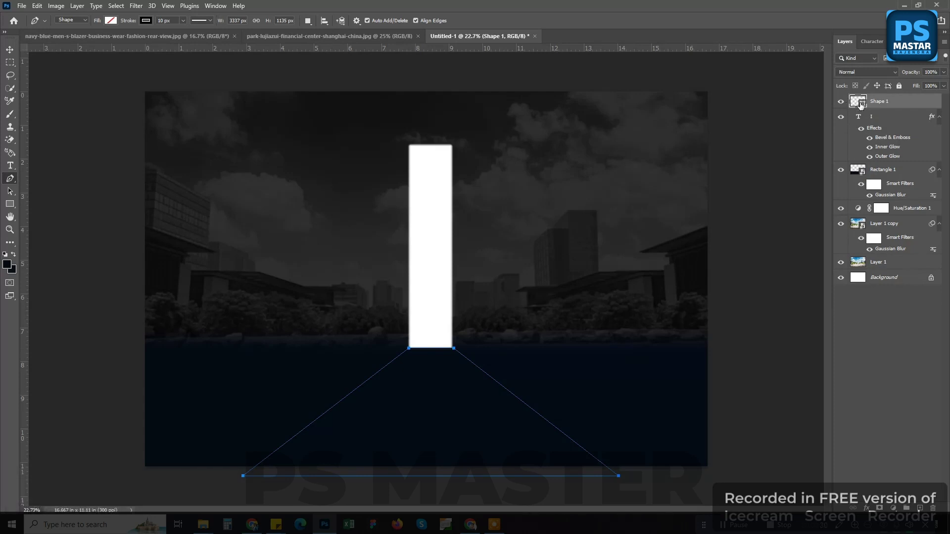
# - Convert the trapezoid path into a new selection with 0 px feather and add an empty layer above Shape 1
pyautogui.rightClick(460, 411)
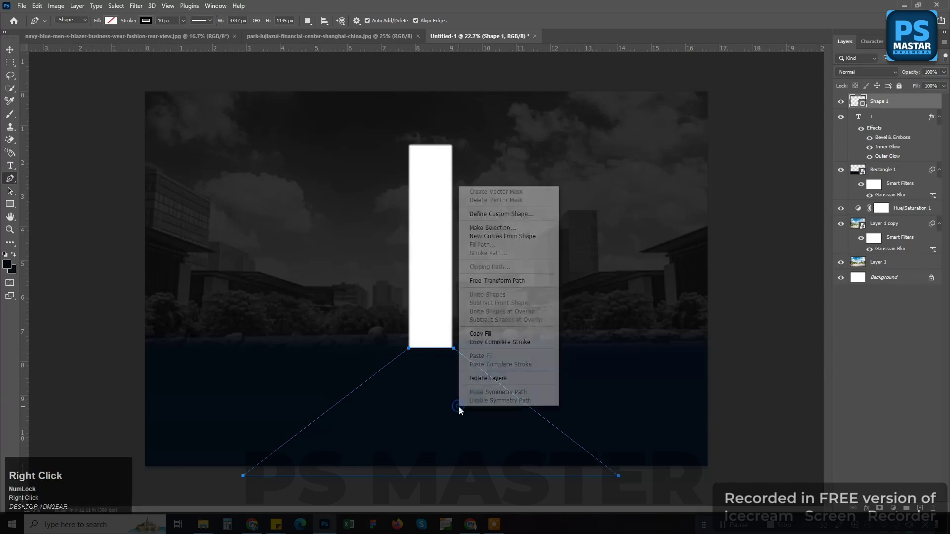
pyautogui.click(491, 229)
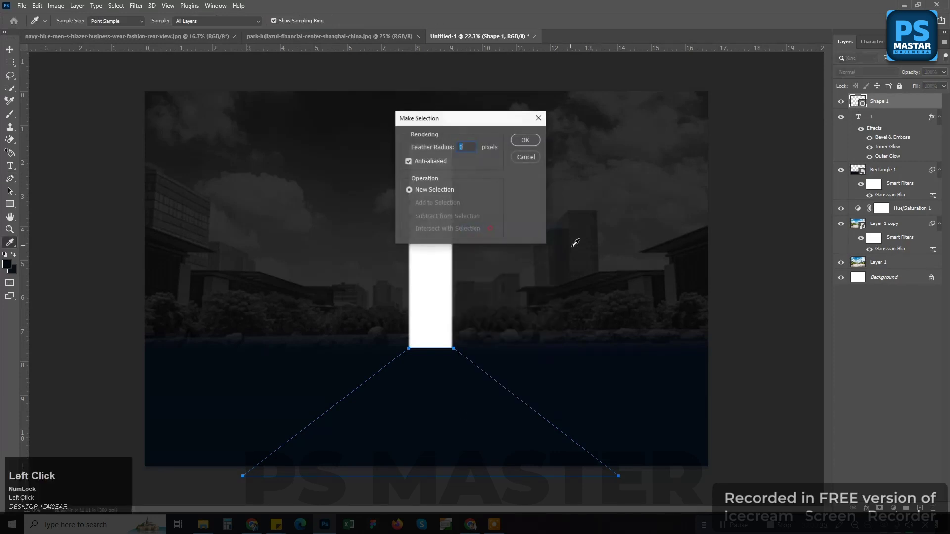
pyautogui.click(525, 141)
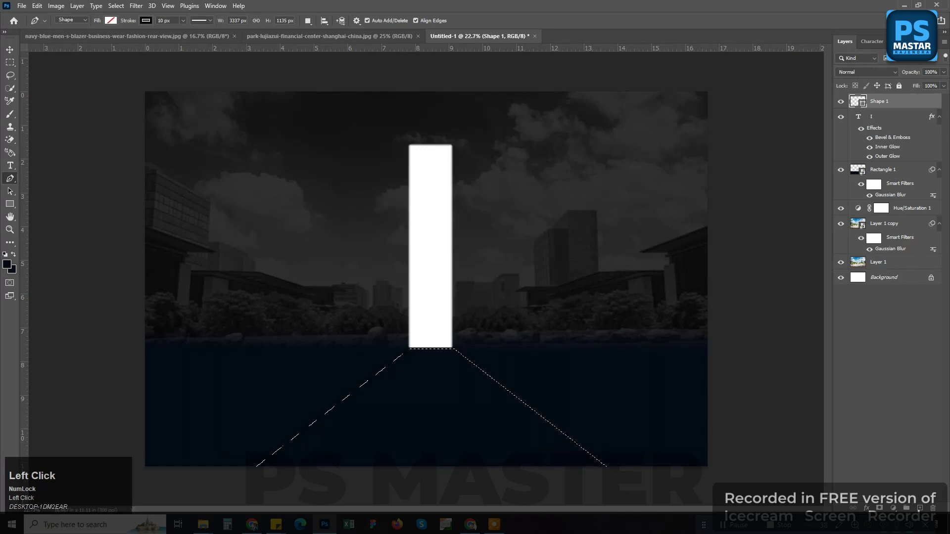
pyautogui.click(919, 508)
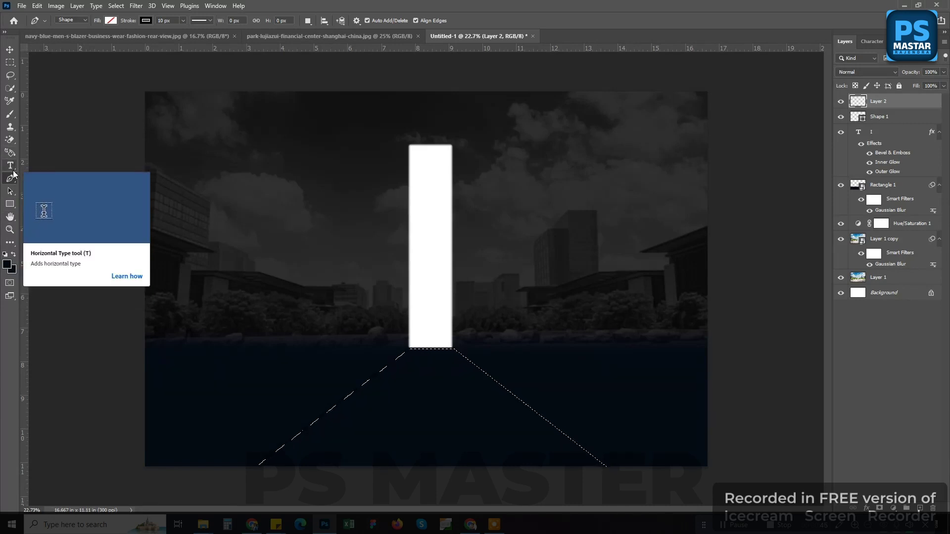
# - Set up the Gradient tool with a white foreground colour and the Basics preset Foreground to Transparent
pyautogui.click(9, 243)
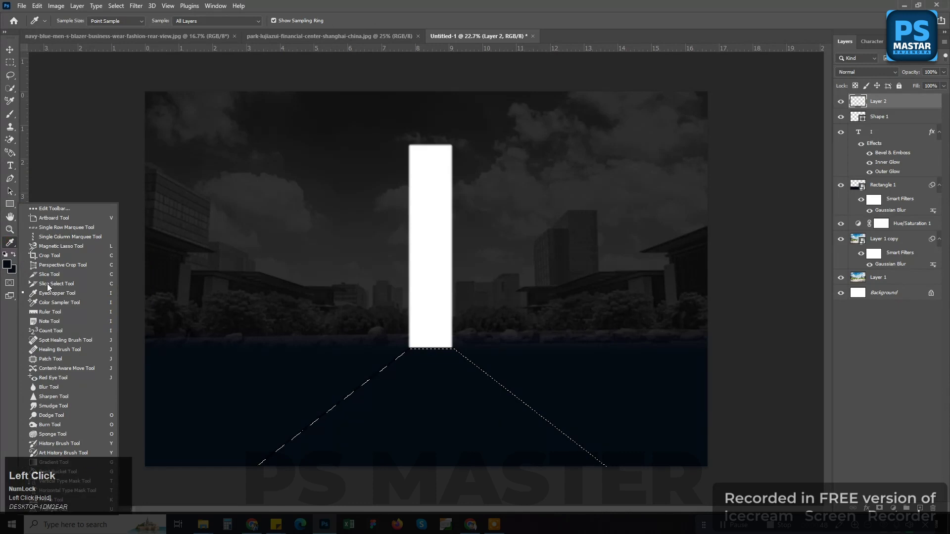
pyautogui.scroll(-3, 60, 359)
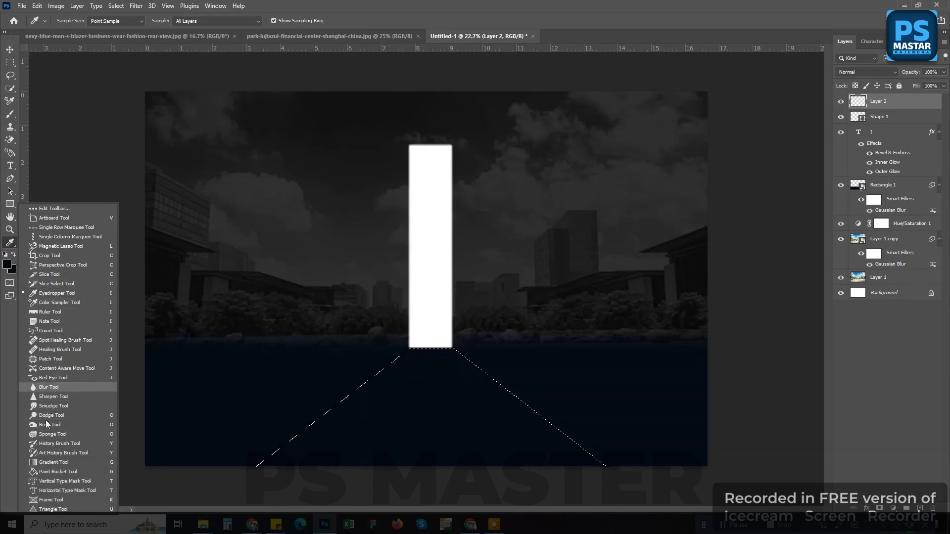
pyautogui.click(50, 462)
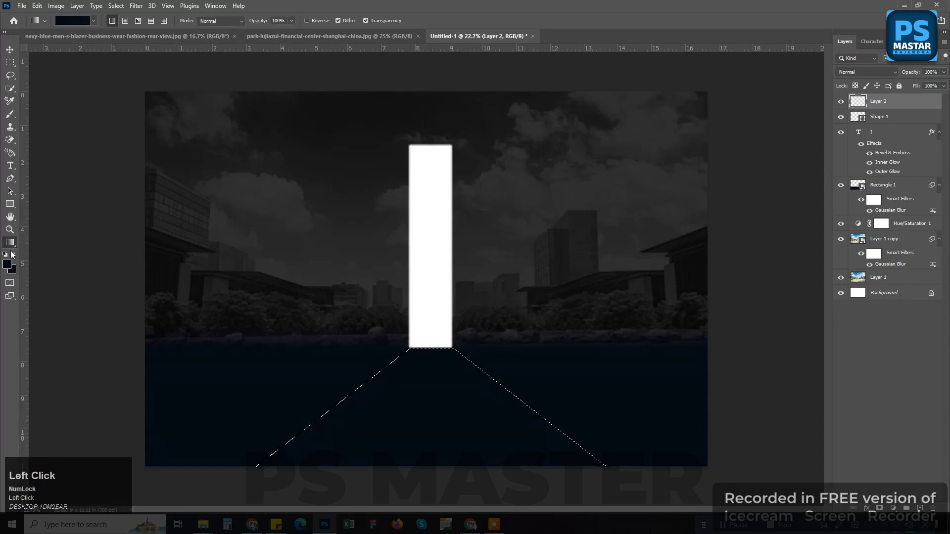
pyautogui.click(9, 255)
pyautogui.click(14, 254)
pyautogui.click(89, 22)
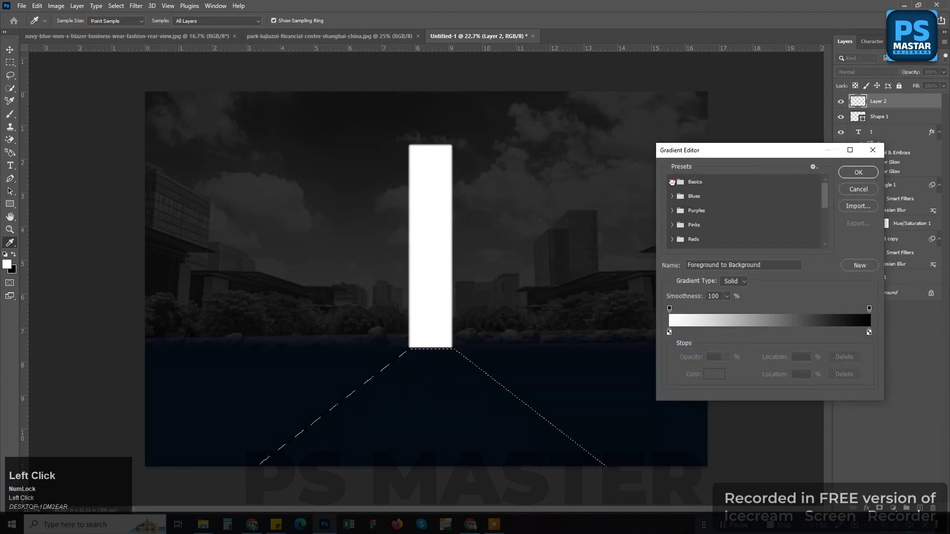
pyautogui.click(672, 182)
pyautogui.click(701, 197)
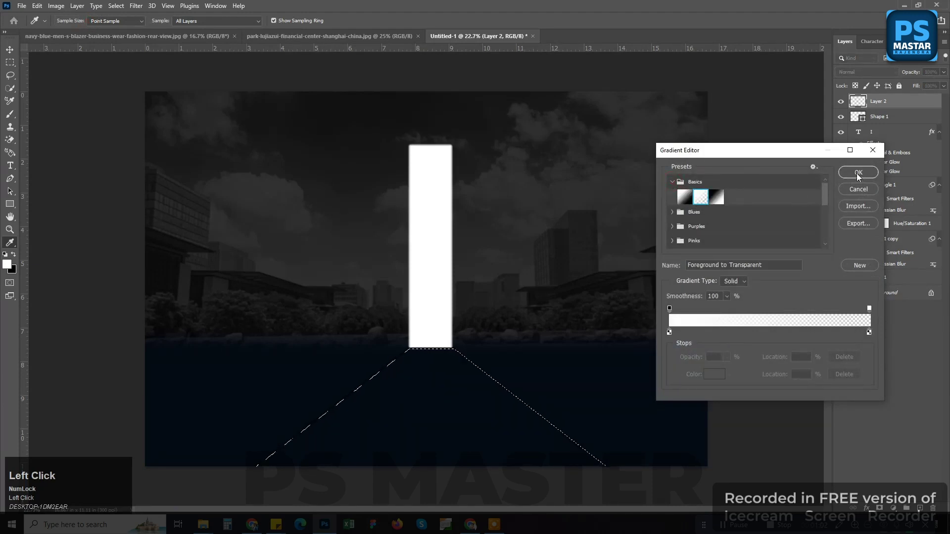
pyautogui.click(858, 173)
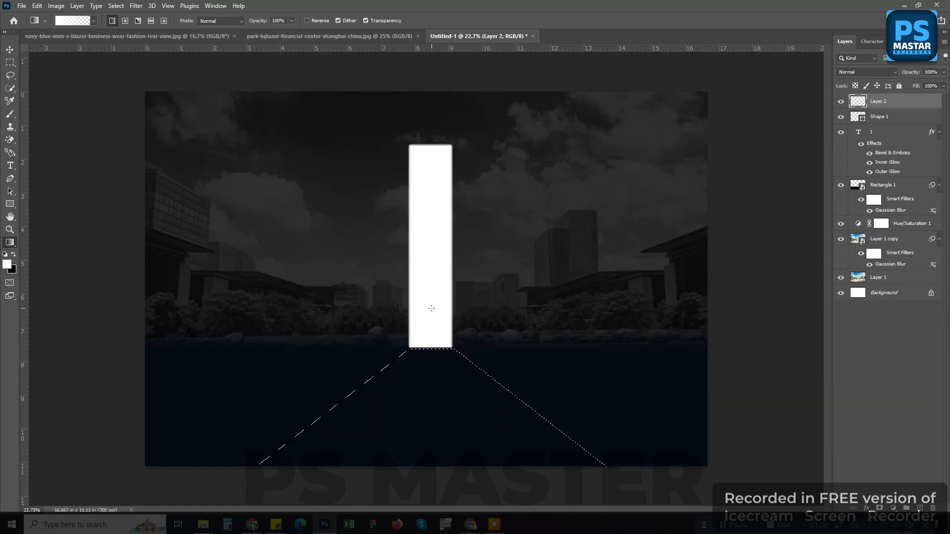
# - Fill the trapezoid selection on Layer 2 with a vertical white gradient fading towards the canvas's lower edge, and deselect
pyautogui.moveTo(431, 308); pyautogui.dragTo(433, 386)
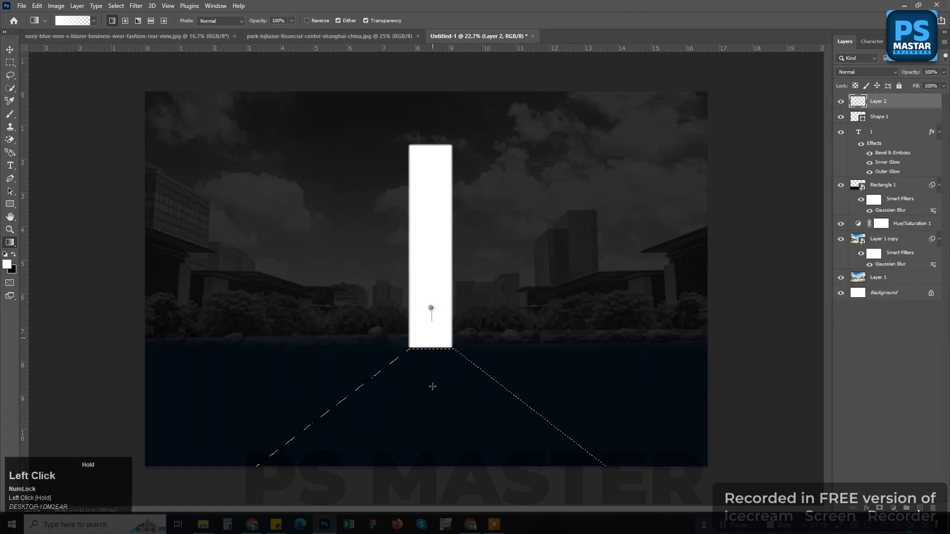
pyautogui.moveTo(435, 464); pyautogui.dragTo(435, 465)
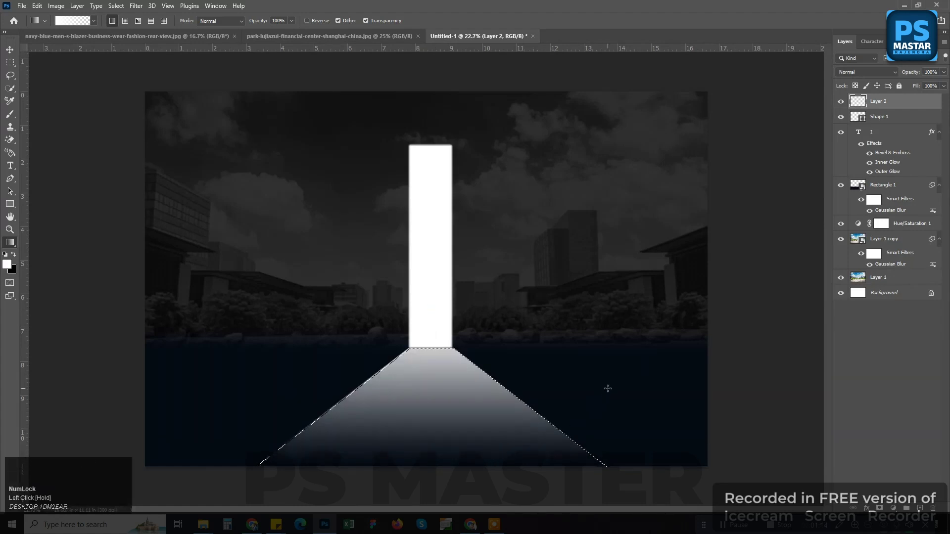
pyautogui.hotkey('ctrl', 'd')
pyautogui.hotkey('ctrl', 'z')
pyautogui.click(117, 7)
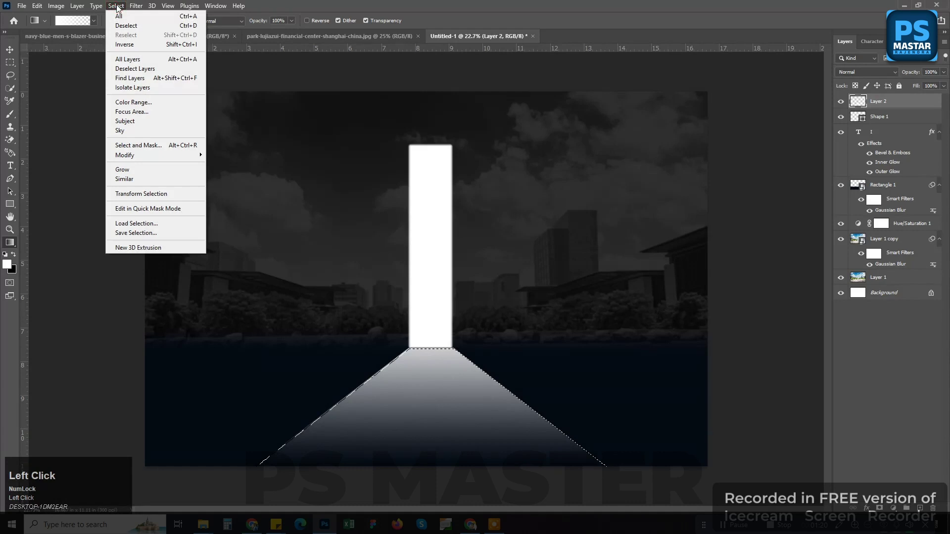
pyautogui.click(124, 26)
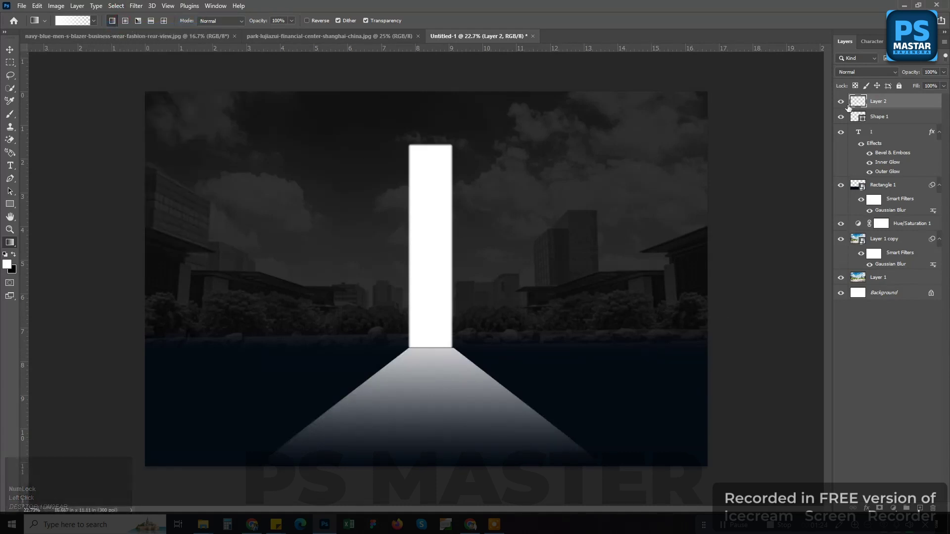
# - Hide the Shape 1 layer and toggle Layer 2 off and on to check the light beam
pyautogui.click(841, 117)
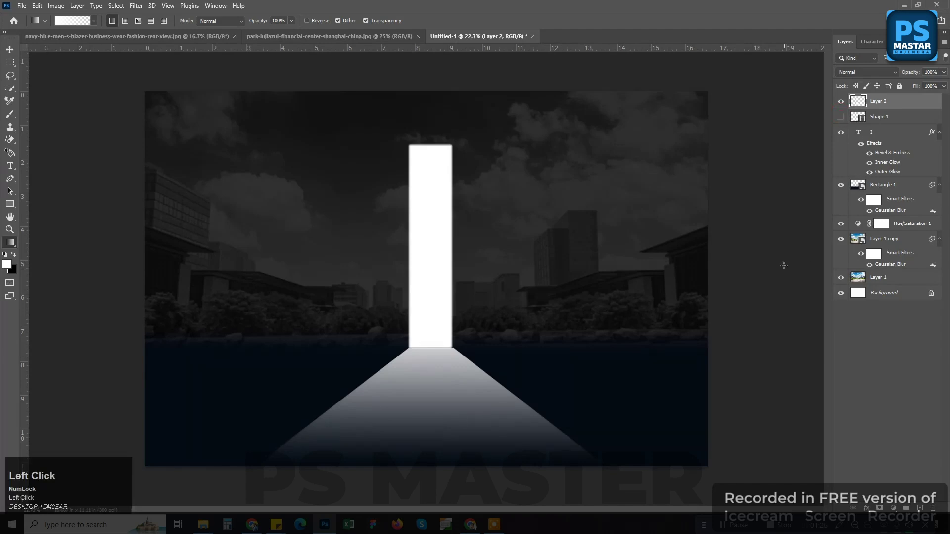
pyautogui.click(841, 102)
pyautogui.click(841, 101)
# - Nudge the beam on Layer 2 slightly to the left under the letter I, and select the Shape 1 layer
pyautogui.click(10, 49)
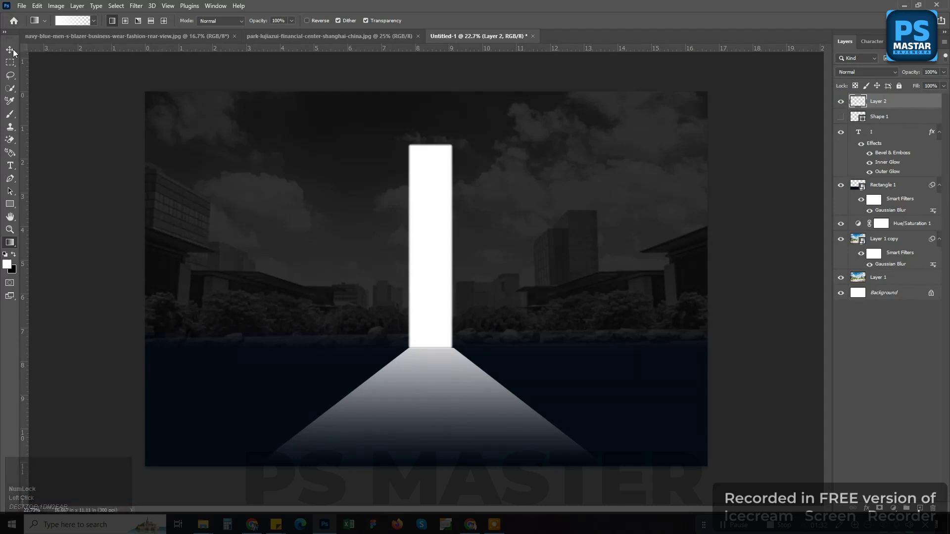
pyautogui.press('Left')
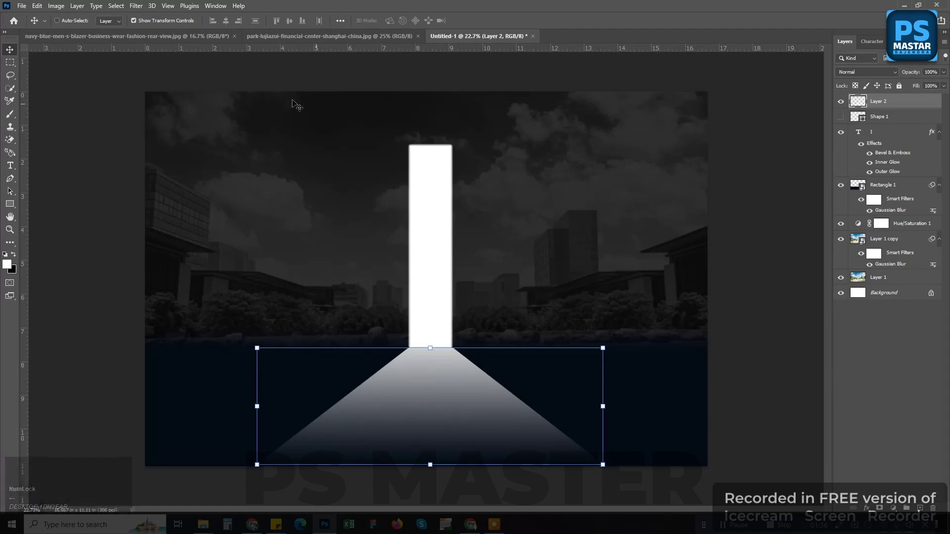
pyautogui.click(9, 62)
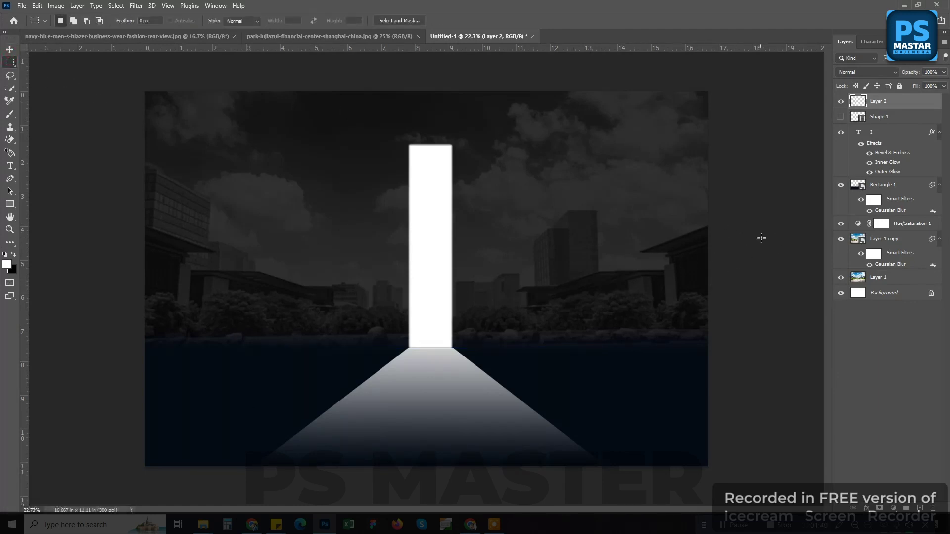
pyautogui.click(10, 49)
pyautogui.press('Left')
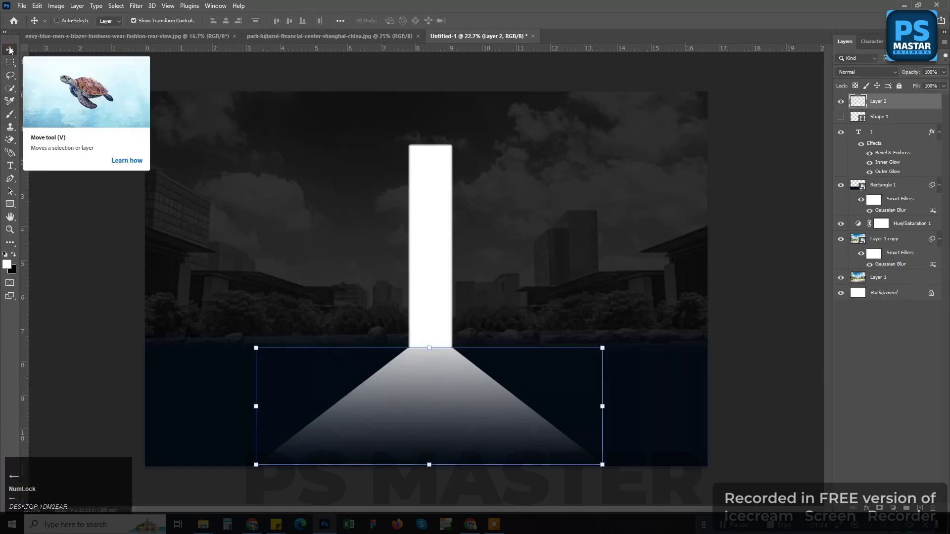
pyautogui.click(886, 118)
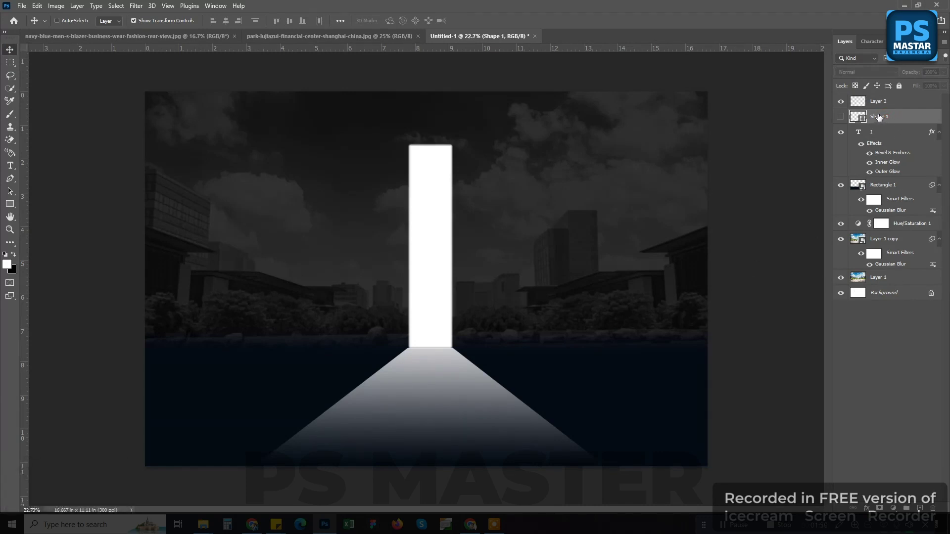
# - Switch to the navy blazer rear-view photo and select the man's hair and ears with the Quick Selection tool
pyautogui.click(156, 34)
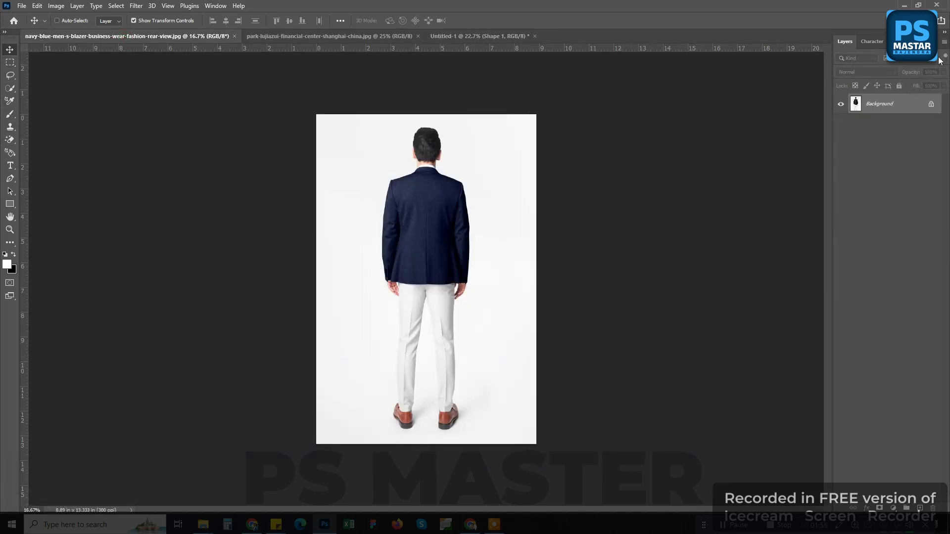
pyautogui.click(901, 41)
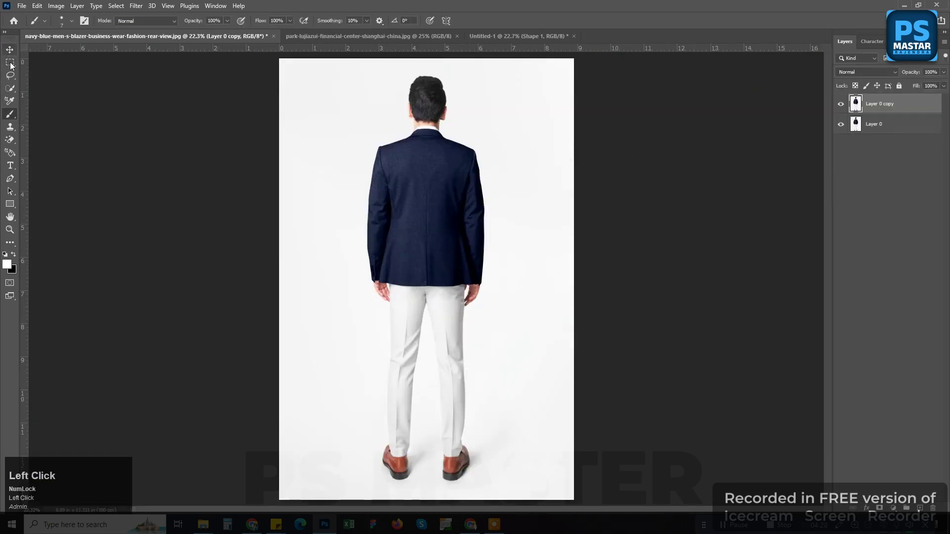
pyautogui.click(10, 88)
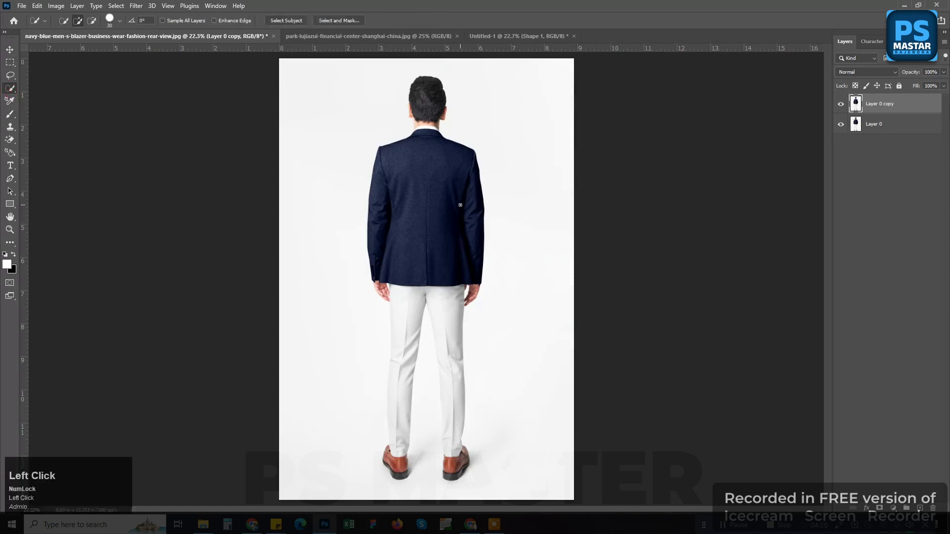
pyautogui.scroll(9, 459, 204)
pyautogui.moveTo(412, 119)
pyautogui.mouseDown()
pyautogui.moveTo(445, 269)
pyautogui.moveTo(435, 263)
pyautogui.moveTo(425, 283)
pyautogui.moveTo(426, 268)
pyautogui.mouseUp()
pyautogui.click(429, 275)
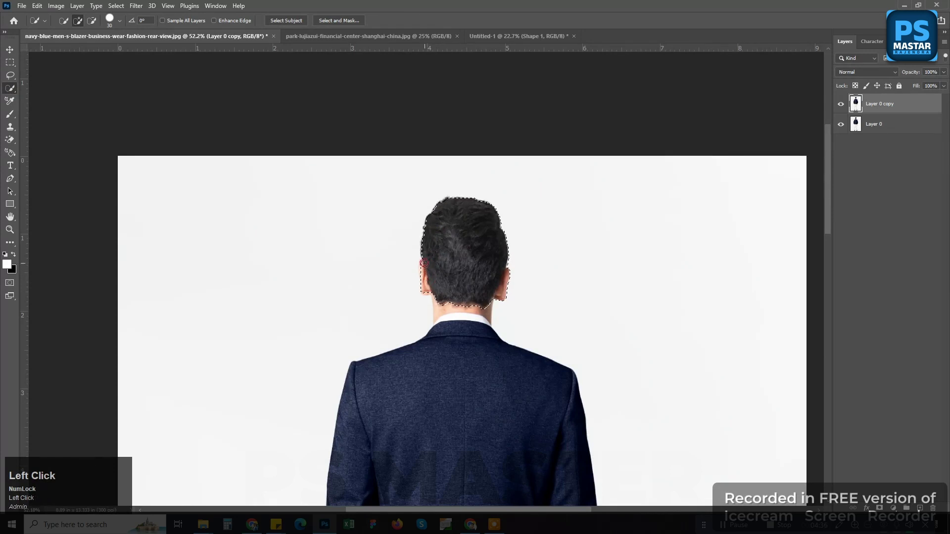
# - Add the man's neck, shirt collar and whole navy jacket to the selection
pyautogui.click(426, 292)
pyautogui.moveTo(450, 307)
pyautogui.mouseDown()
pyautogui.moveTo(475, 355)
pyautogui.moveTo(472, 169)
pyautogui.mouseUp()
pyautogui.moveTo(466, 181); pyautogui.dragTo(488, 338)
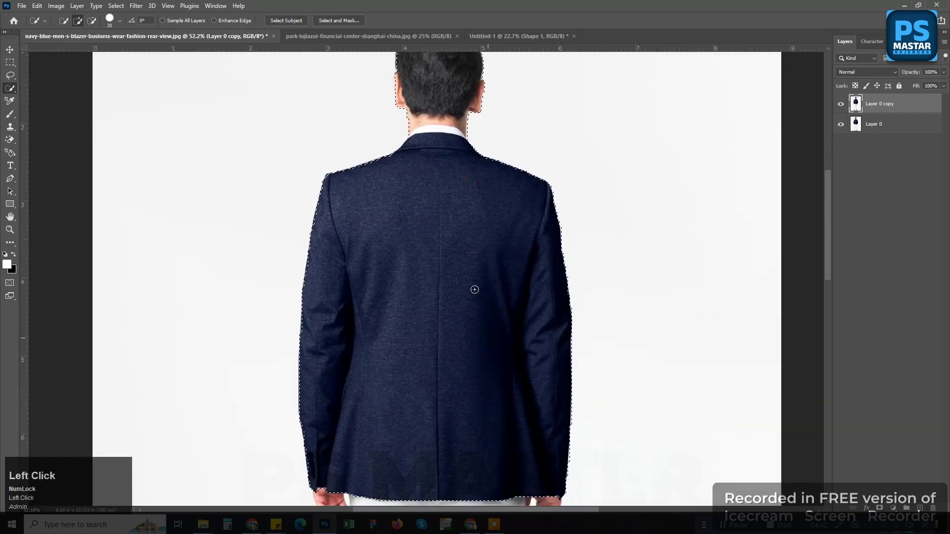
# - Add both hands and the upper trousers to the selection, subtracting the gap beside the right hand
pyautogui.moveTo(463, 448); pyautogui.dragTo(446, 219)
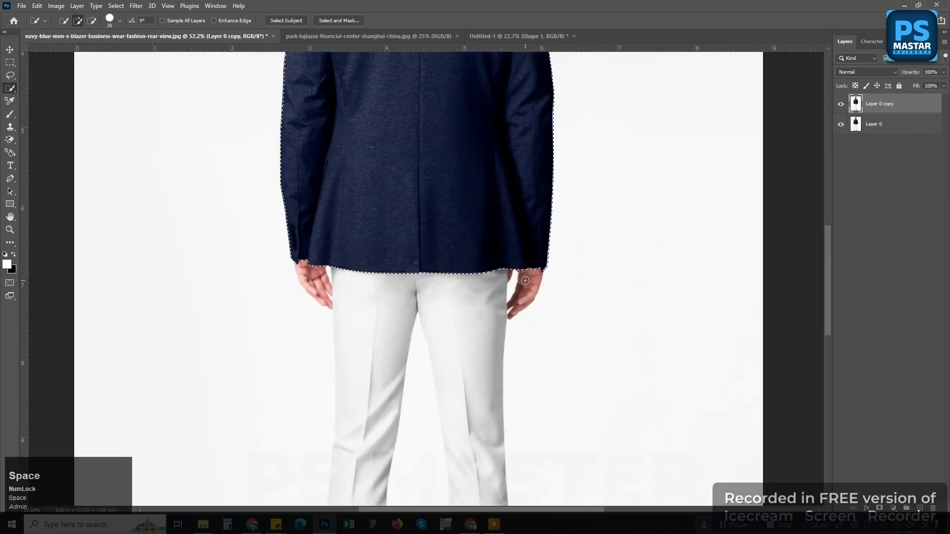
pyautogui.moveTo(525, 281)
pyautogui.mouseDown()
pyautogui.moveTo(518, 302)
pyautogui.moveTo(486, 323)
pyautogui.moveTo(481, 343)
pyautogui.moveTo(465, 276)
pyautogui.moveTo(504, 273)
pyautogui.mouseUp()
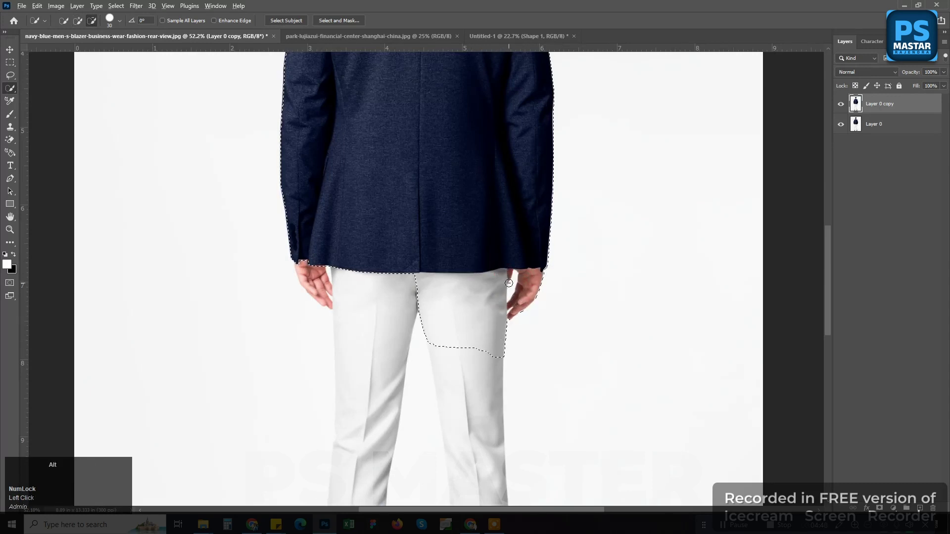
pyautogui.keyDown('alt'); pyautogui.click(513, 284); pyautogui.keyUp('alt')
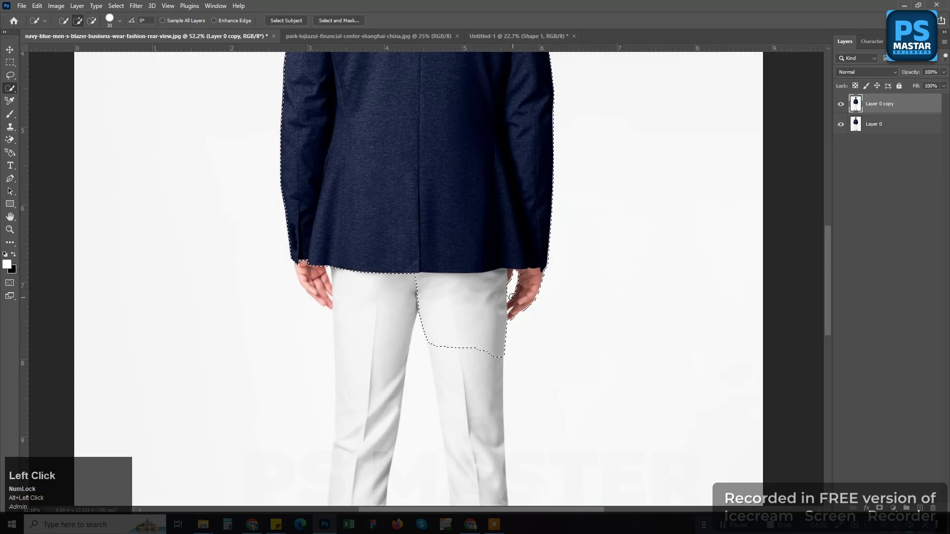
pyautogui.moveTo(365, 277)
pyautogui.mouseDown()
pyautogui.moveTo(365, 335)
pyautogui.moveTo(321, 283)
pyautogui.moveTo(304, 279)
pyautogui.mouseUp()
# - Extend the selection down the trouser legs, covering the right leg to its hem
pyautogui.scroll(-3, 372, 323)
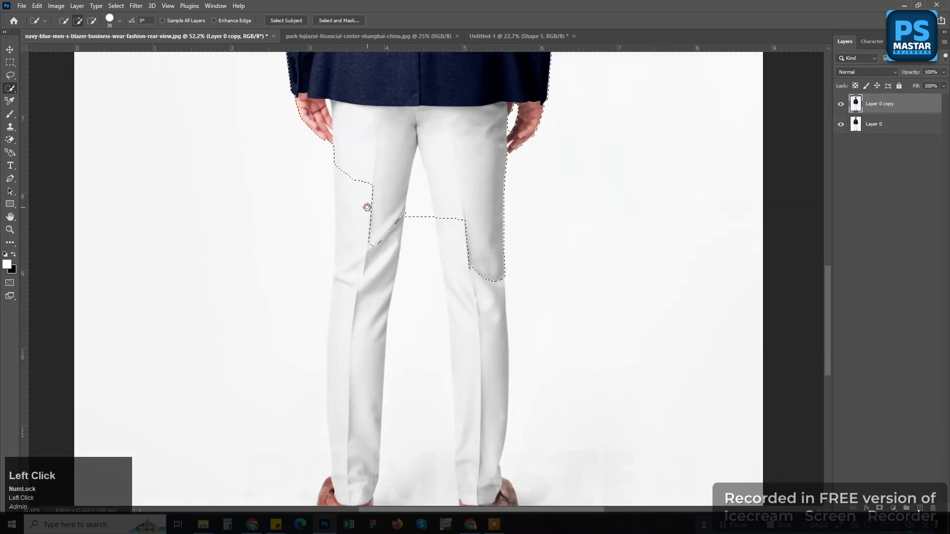
pyautogui.moveTo(367, 205); pyautogui.dragTo(359, 176)
pyautogui.moveTo(368, 293)
pyautogui.mouseDown()
pyautogui.moveTo(365, 361)
pyautogui.moveTo(351, 308)
pyautogui.moveTo(344, 349)
pyautogui.moveTo(339, 261)
pyautogui.moveTo(335, 291)
pyautogui.mouseUp()
pyautogui.click(373, 142)
pyautogui.click(478, 298)
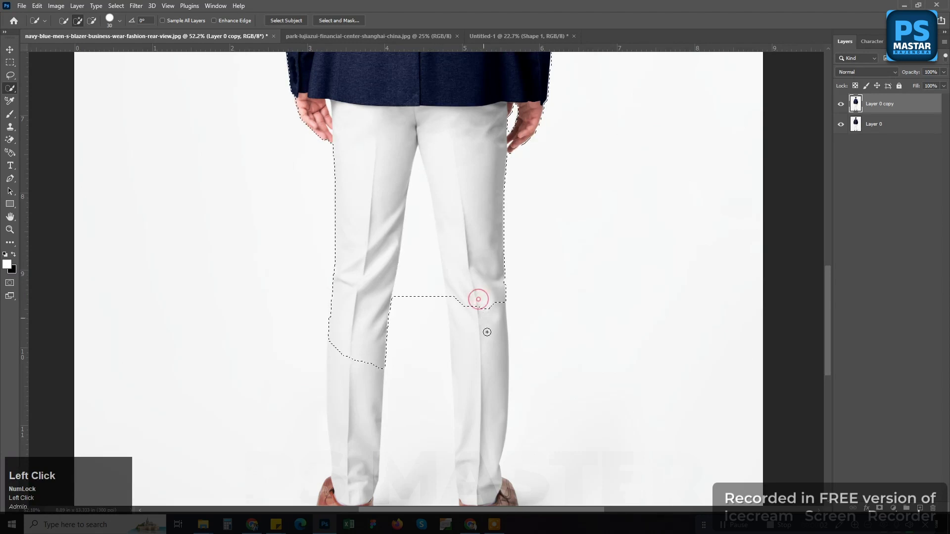
pyautogui.press('space')
pyautogui.moveTo(499, 446); pyautogui.dragTo(488, 298)
pyautogui.click(469, 230)
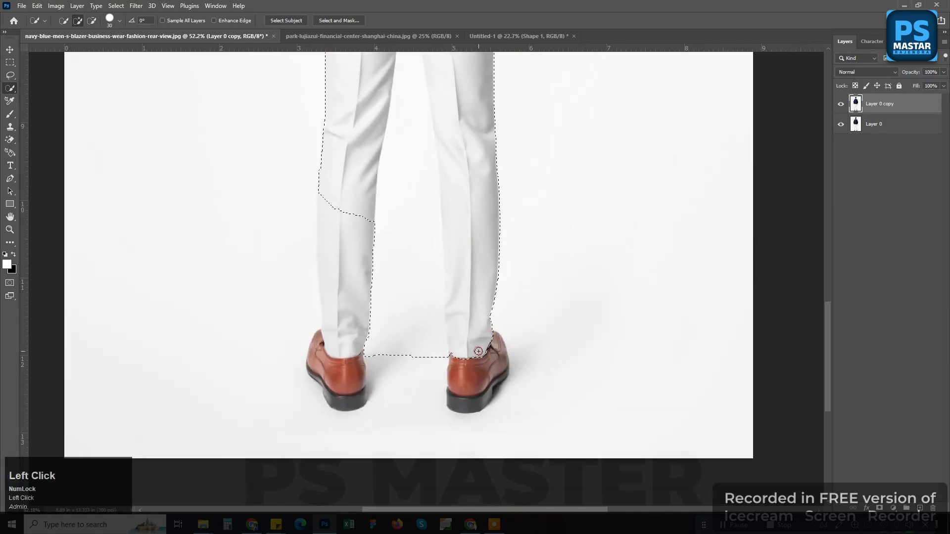
# - Add both brown shoes and the rest of the left trouser leg, trimming excess beside the right shoe's sole
pyautogui.click(496, 343)
pyautogui.moveTo(494, 365)
pyautogui.mouseDown()
pyautogui.moveTo(483, 382)
pyautogui.moveTo(499, 399)
pyautogui.mouseUp()
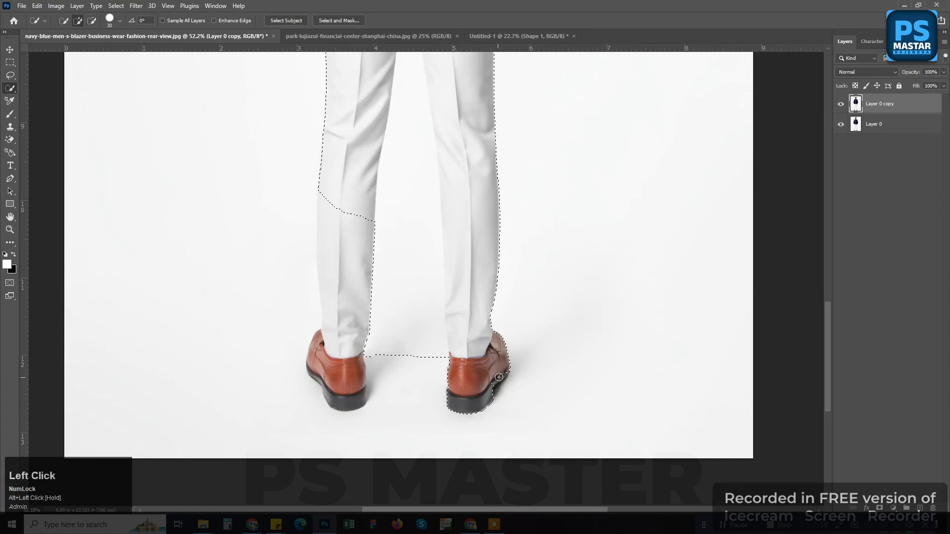
pyautogui.click(502, 375)
pyautogui.moveTo(496, 380); pyautogui.dragTo(488, 386)
pyautogui.moveTo(342, 366); pyautogui.dragTo(340, 385)
pyautogui.moveTo(338, 341); pyautogui.dragTo(339, 274)
# - Subtract the background between the legs up to the crotch and clean up the inner leg and left shoe edges
pyautogui.moveTo(393, 385)
pyautogui.mouseDown()
pyautogui.moveTo(403, 382)
pyautogui.moveTo(412, 114)
pyautogui.mouseUp()
pyautogui.moveTo(442, 171)
pyautogui.mouseDown()
pyautogui.moveTo(459, 271)
pyautogui.moveTo(457, 338)
pyautogui.moveTo(453, 324)
pyautogui.mouseUp()
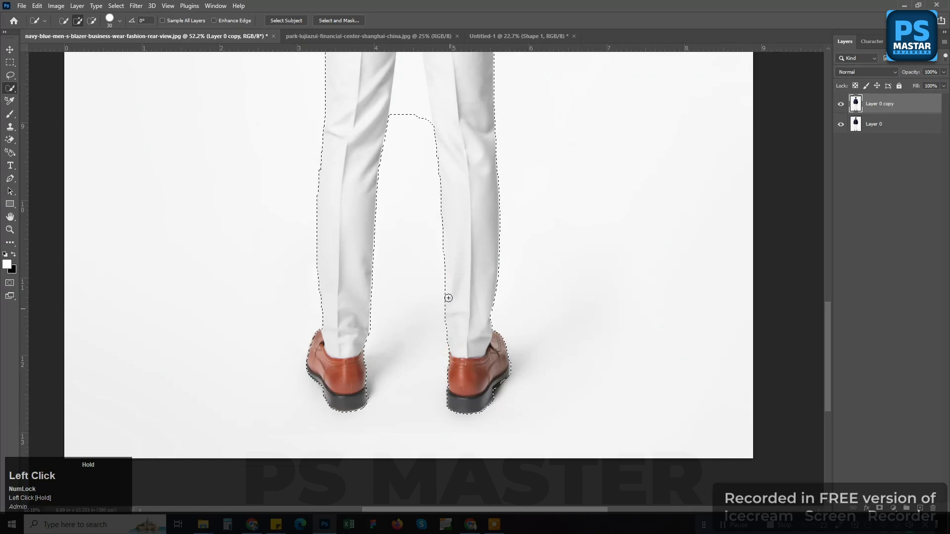
pyautogui.moveTo(449, 280); pyautogui.dragTo(454, 349)
pyautogui.keyDown('alt'); pyautogui.click(372, 398); pyautogui.keyUp('alt')
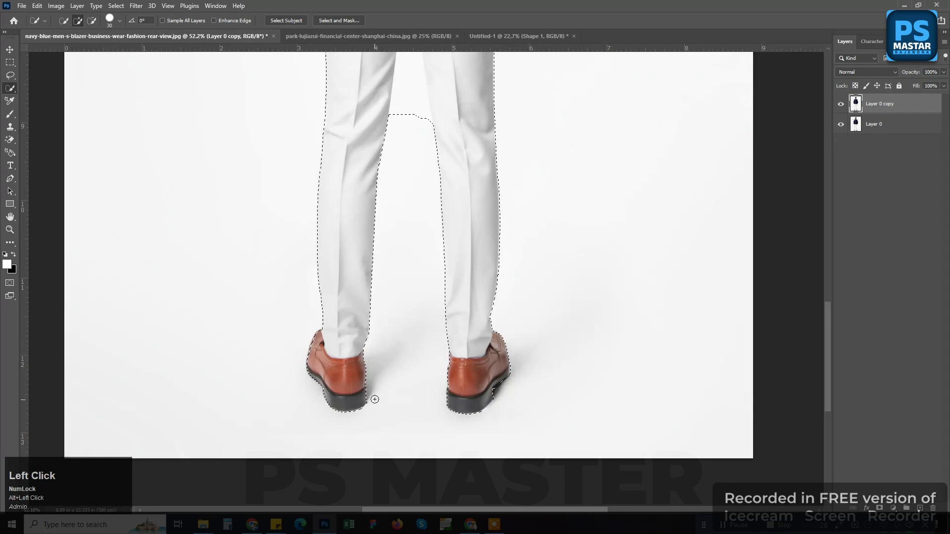
pyautogui.moveTo(397, 314); pyautogui.dragTo(391, 370)
pyautogui.moveTo(399, 185)
pyautogui.mouseDown()
pyautogui.moveTo(411, 253)
pyautogui.moveTo(404, 134)
pyautogui.moveTo(425, 183)
pyautogui.moveTo(438, 280)
pyautogui.mouseUp()
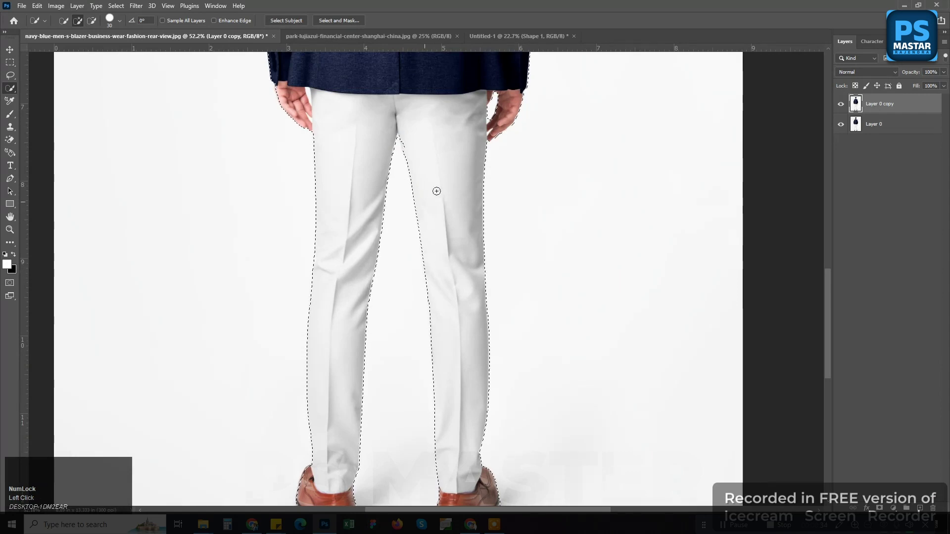
# - Open the completed figure selection in Select and Mask for edge refinement
pyautogui.press('space')
pyautogui.moveTo(496, 132); pyautogui.dragTo(492, 158)
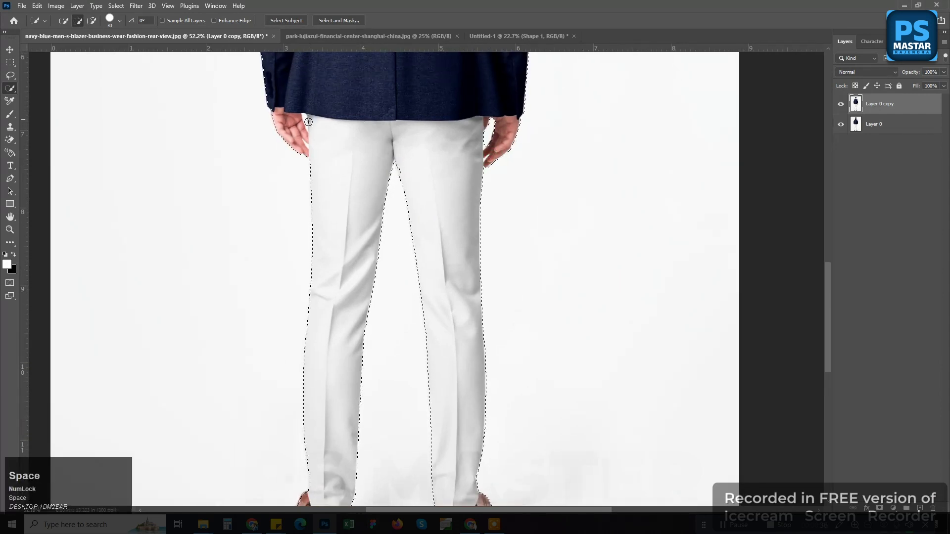
pyautogui.scroll(-3, 341, 194)
pyautogui.scroll(7, 369, 239)
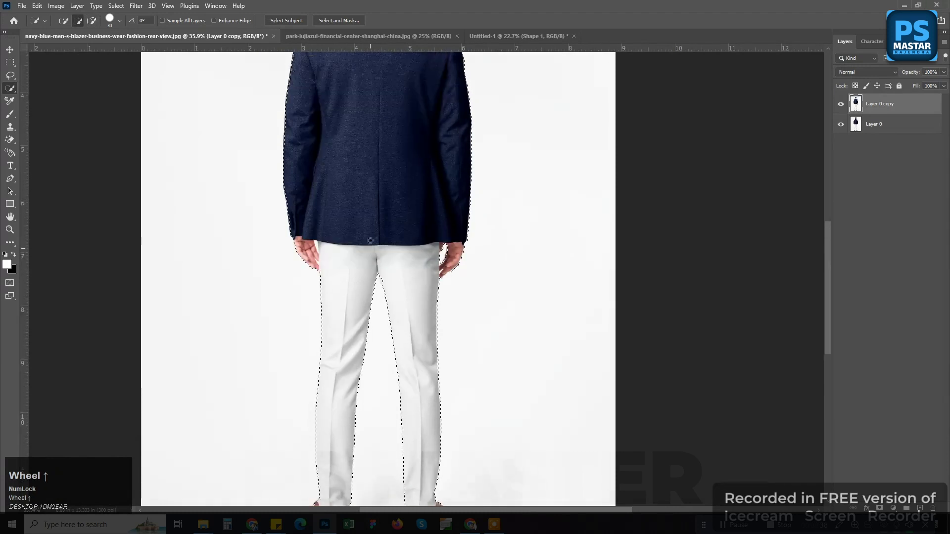
pyautogui.scroll(-2, 370, 246)
pyautogui.scroll(-2, 370, 246)
pyautogui.rightClick(386, 211)
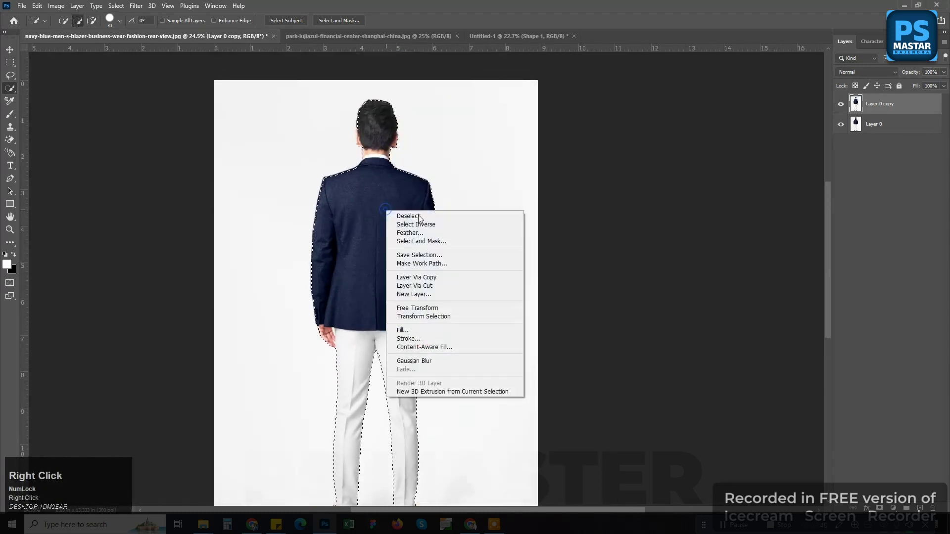
pyautogui.click(429, 242)
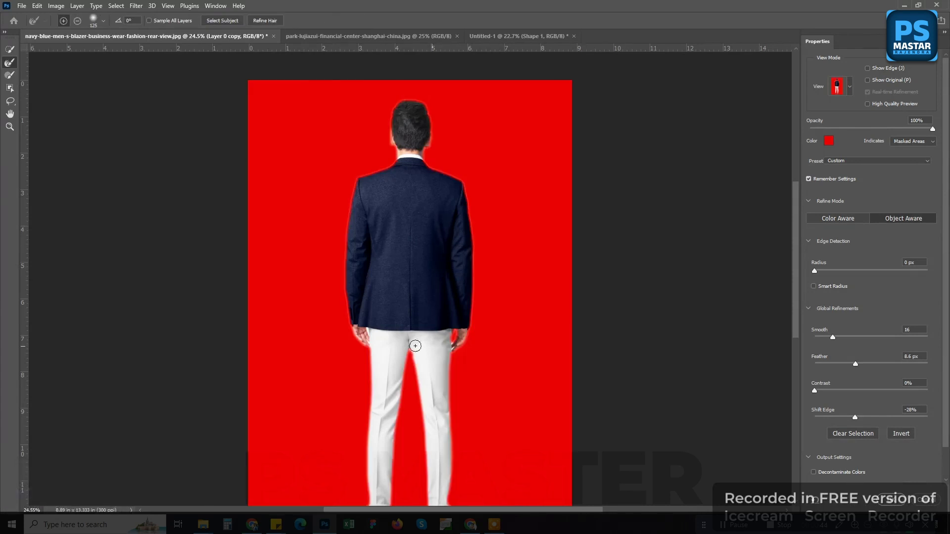
# - Try to refine the mask around the left hand and jacket hem with the Refine Edge Brush
pyautogui.scroll(5, 371, 344)
pyautogui.moveTo(361, 306)
pyautogui.mouseDown()
pyautogui.moveTo(379, 368)
pyautogui.moveTo(370, 344)
pyautogui.mouseUp()
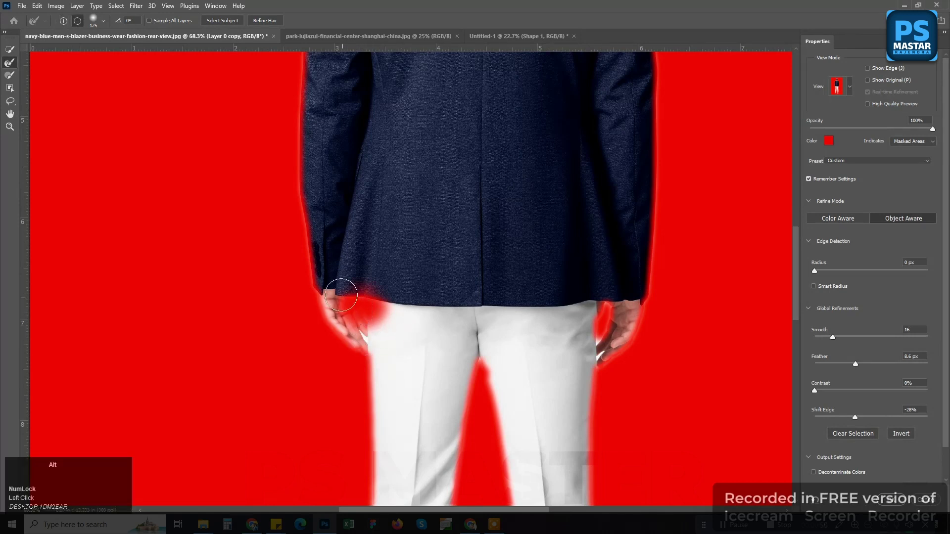
pyautogui.moveTo(342, 296)
pyautogui.mouseDown()
pyautogui.moveTo(359, 334)
pyautogui.moveTo(359, 303)
pyautogui.mouseUp()
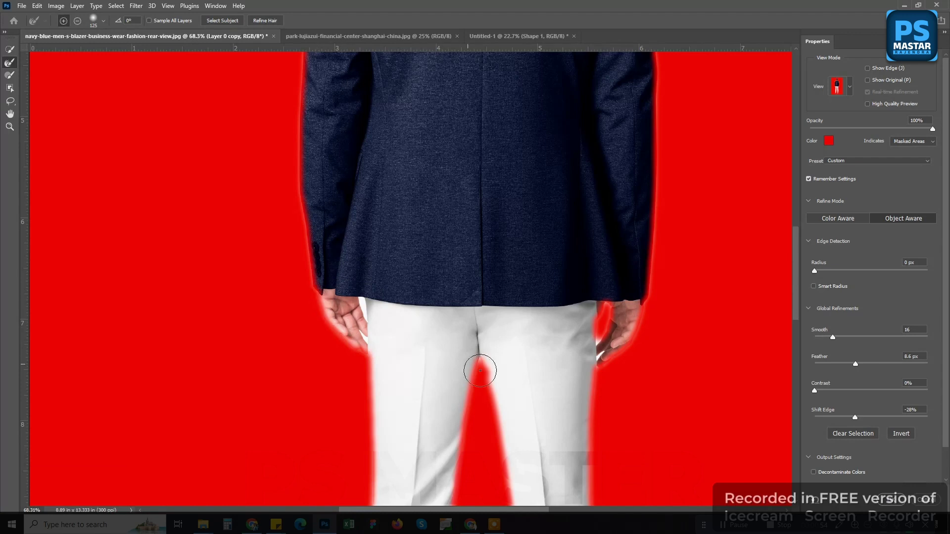
# - Reduce the mask's Feather to 2.2 px for a crisper edge around the trousers and shoes
pyautogui.moveTo(504, 388); pyautogui.dragTo(486, 206)
pyautogui.moveTo(503, 369); pyautogui.dragTo(478, 125)
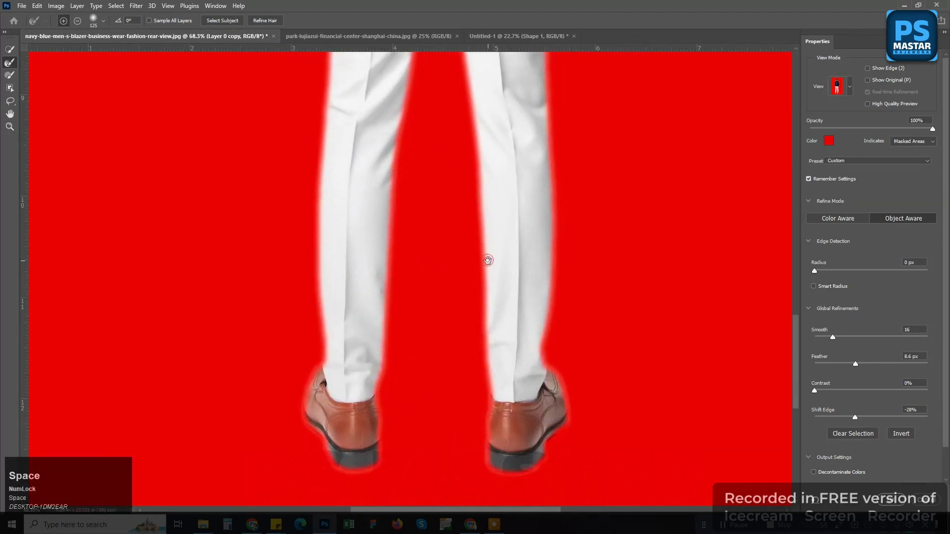
pyautogui.scroll(-1, 573, 412)
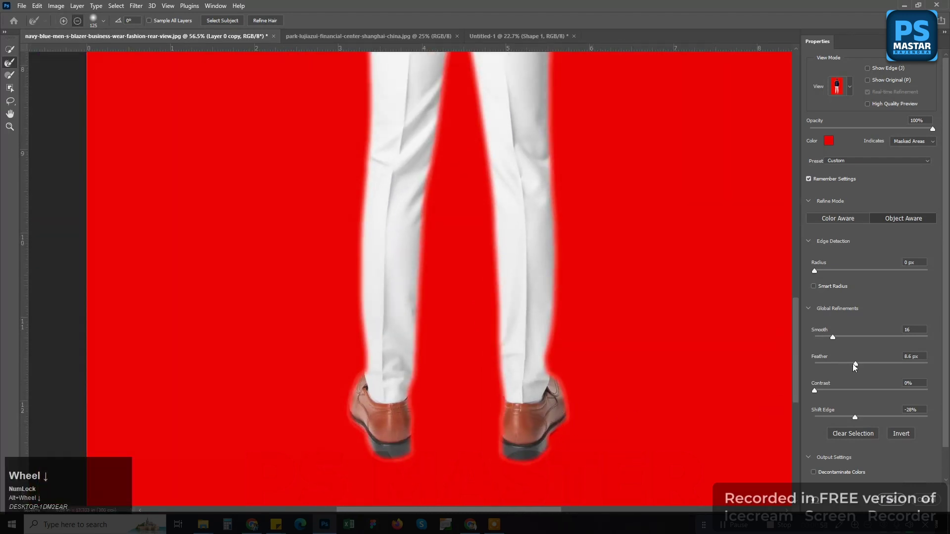
pyautogui.moveTo(853, 364); pyautogui.dragTo(828, 363)
pyautogui.scroll(-1, 539, 398)
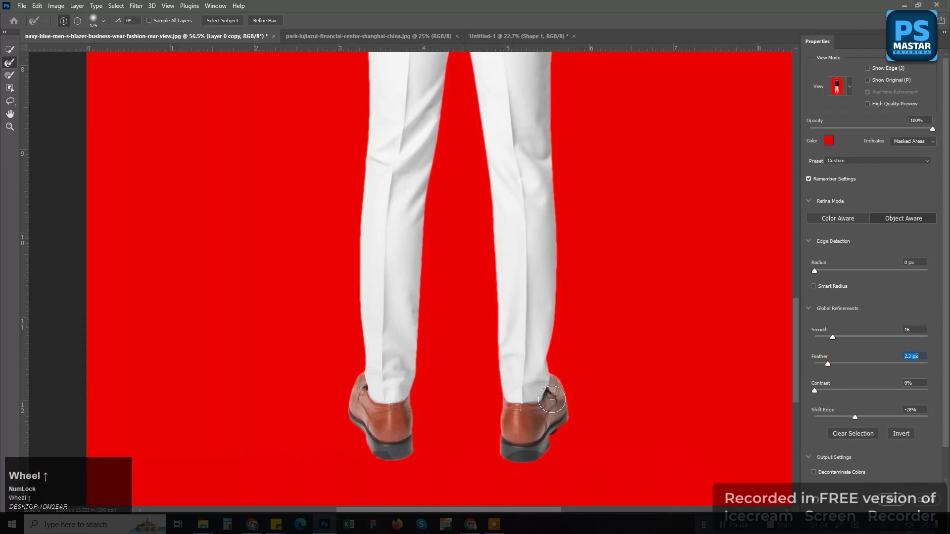
# - Set Shift Edge to 0% and Smooth to 5, and output the refined cutout to a new layer
pyautogui.press('space')
pyautogui.moveTo(516, 227); pyautogui.dragTo(532, 455)
pyautogui.moveTo(518, 282); pyautogui.dragTo(534, 424)
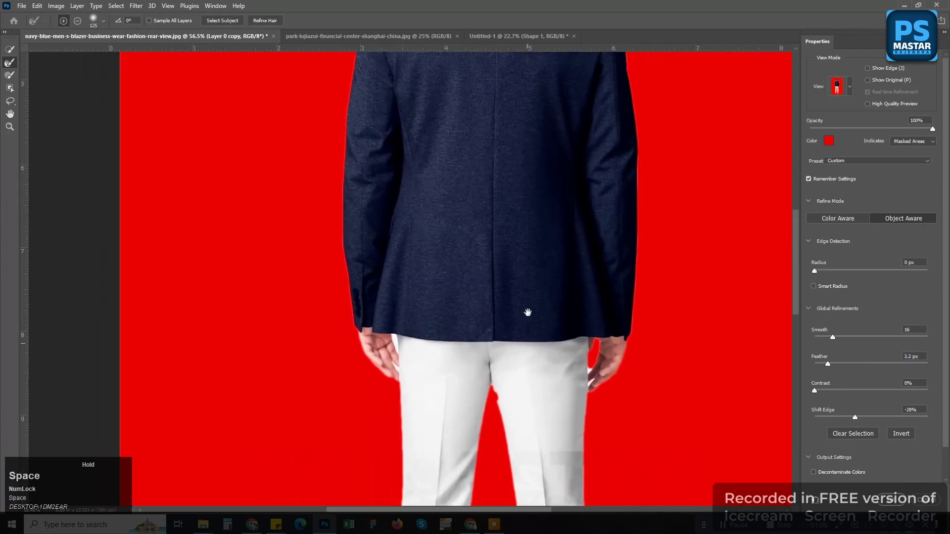
pyautogui.moveTo(527, 313); pyautogui.dragTo(532, 455)
pyautogui.moveTo(525, 302); pyautogui.dragTo(530, 406)
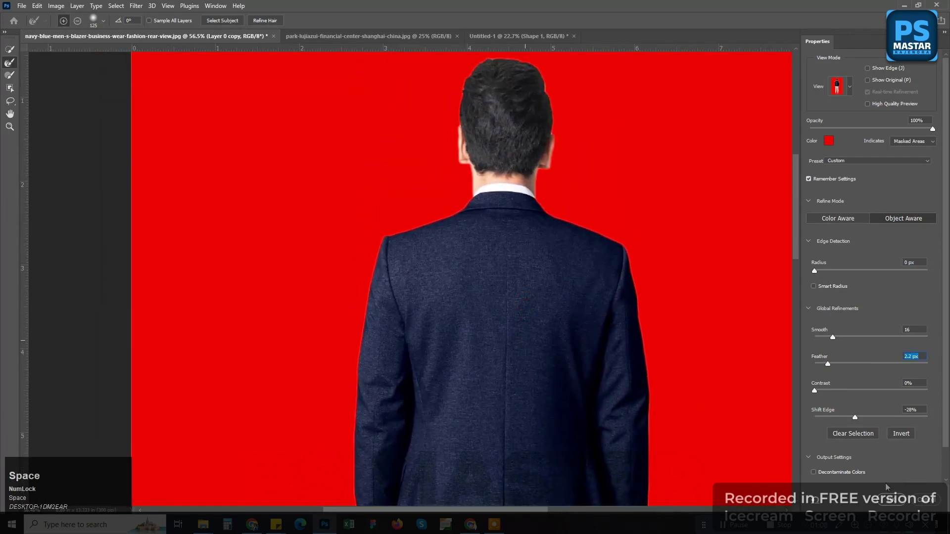
pyautogui.click(917, 409)
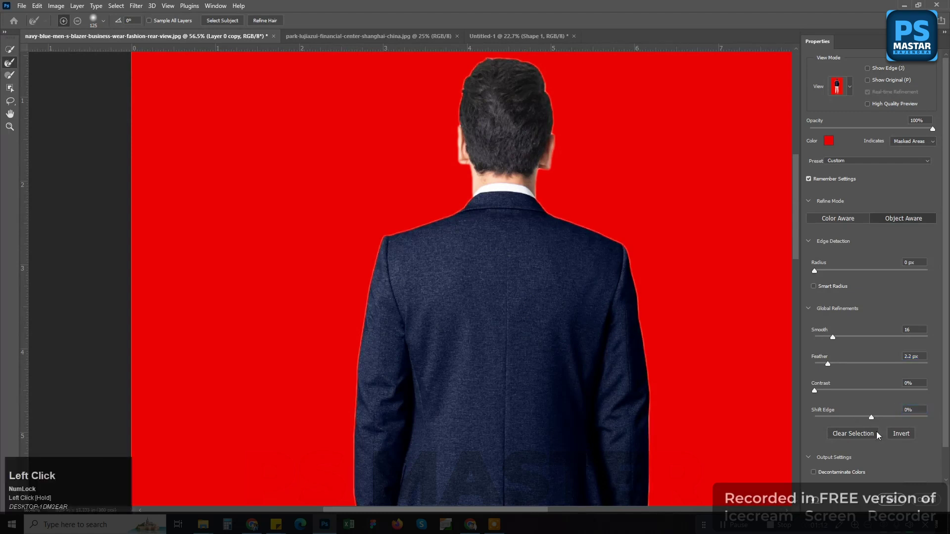
pyautogui.click(906, 330)
pyautogui.write('5')
pyautogui.click(889, 504)
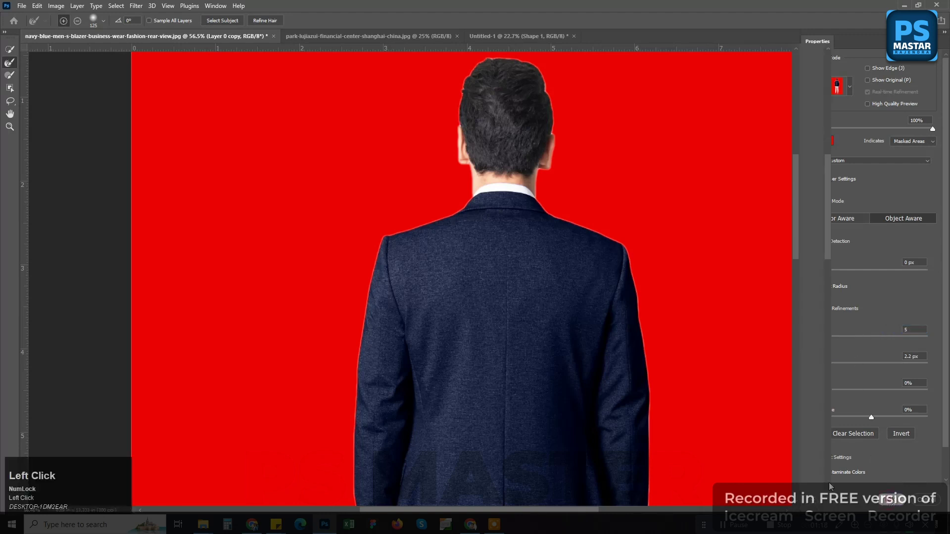
# - Hide Layer 0 to check the cutout's shoe edges against transparency
pyautogui.scroll(-3, 479, 212)
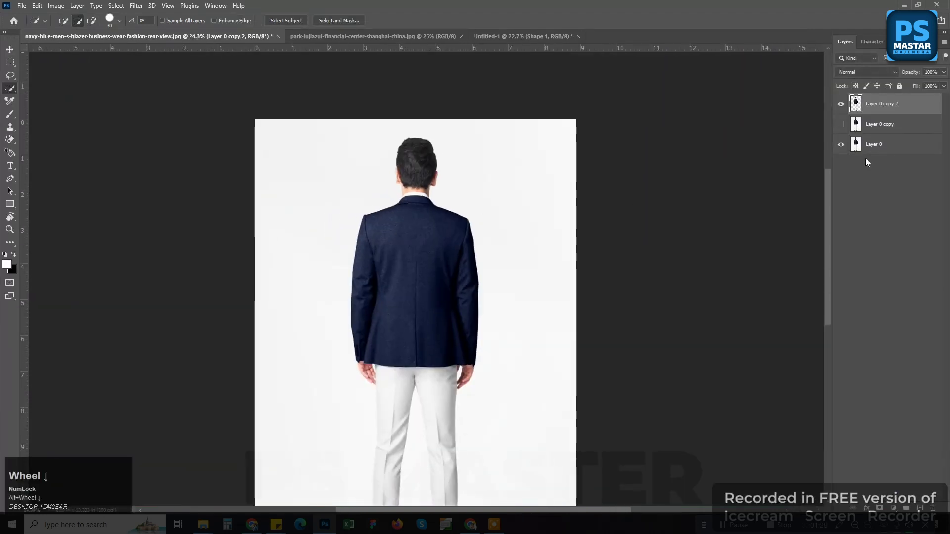
pyautogui.click(840, 144)
pyautogui.scroll(-3, 474, 297)
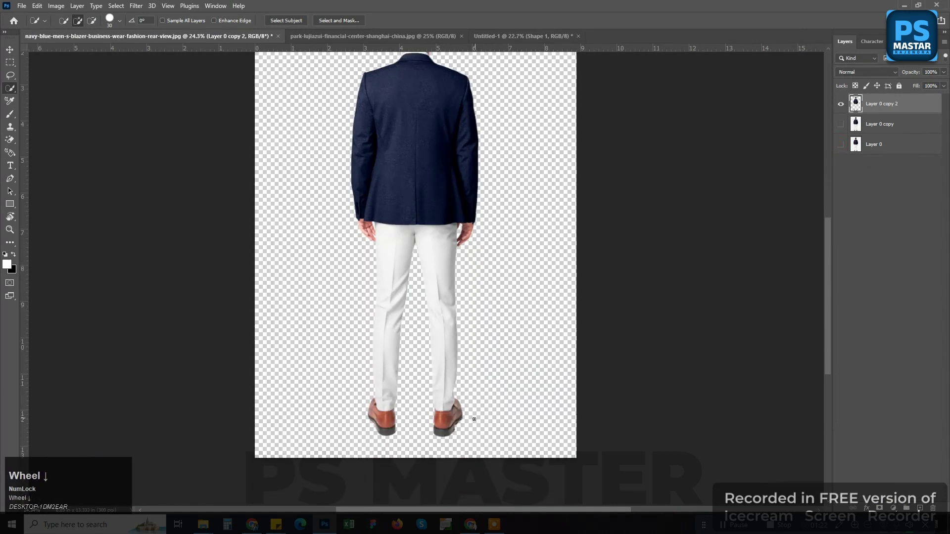
pyautogui.scroll(5, 474, 419)
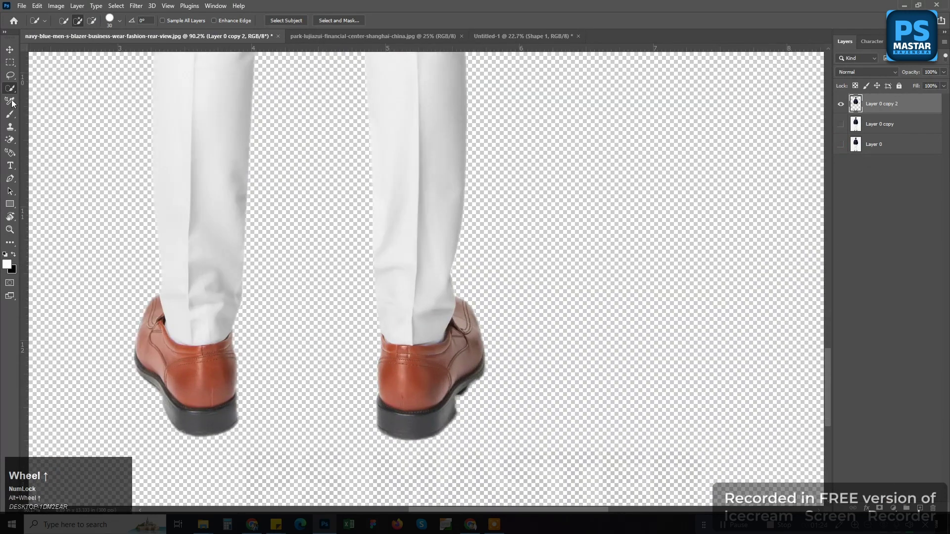
# - Trace the outer edge and sole of the right shoe down to its heel with the Pen tool
pyautogui.click(11, 179)
pyautogui.scroll(2, 509, 361)
pyautogui.click(462, 326)
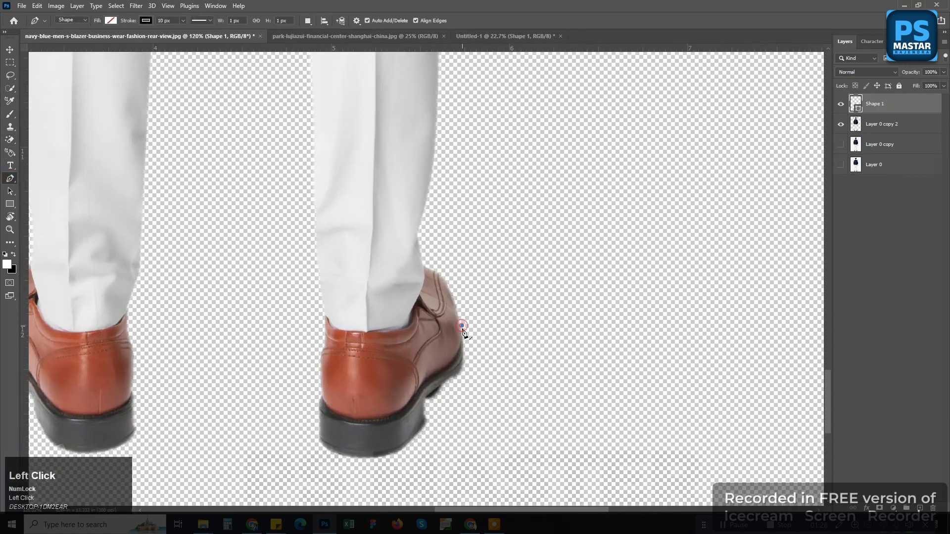
pyautogui.moveTo(451, 383)
pyautogui.mouseDown()
pyautogui.moveTo(427, 393)
pyautogui.moveTo(421, 420)
pyautogui.mouseUp()
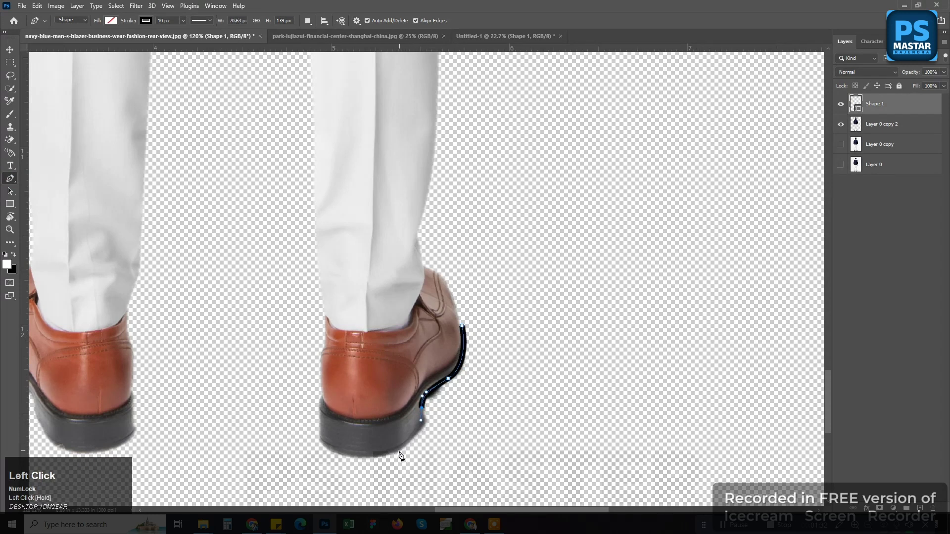
pyautogui.moveTo(389, 453); pyautogui.dragTo(369, 461)
pyautogui.click(329, 473)
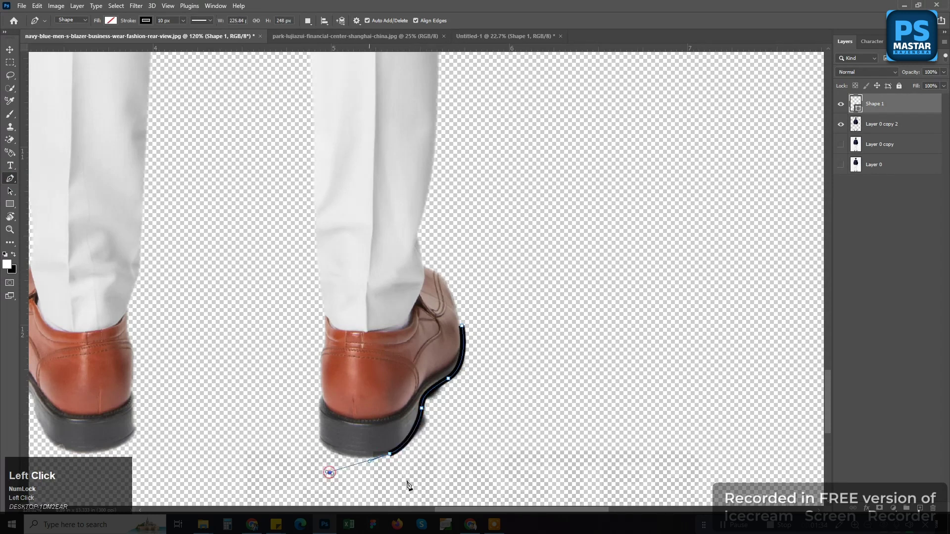
# - Extend the path around the empty area beside the right shoe up to its top edge and convert it to a selection
pyautogui.click(431, 479)
pyautogui.click(465, 471)
pyautogui.click(537, 355)
pyautogui.click(484, 237)
pyautogui.click(455, 234)
pyautogui.click(444, 258)
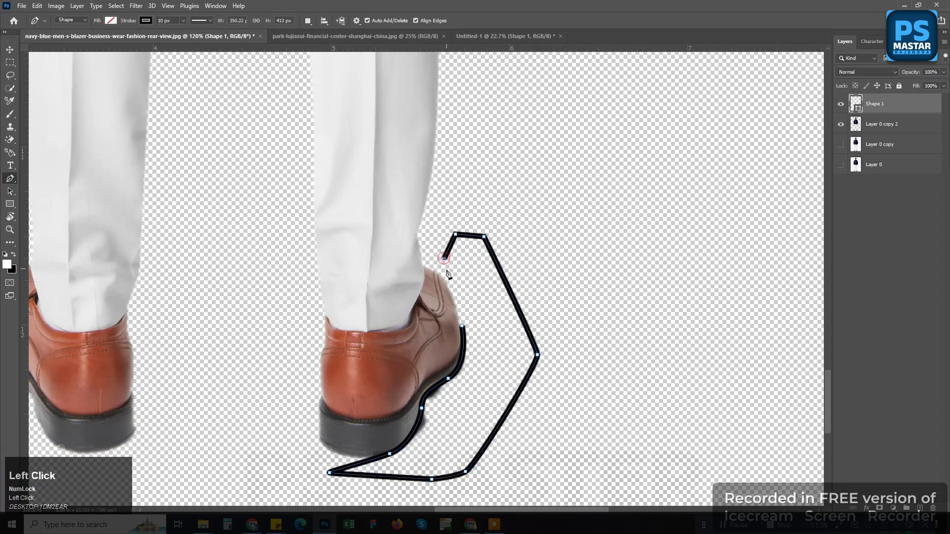
pyautogui.click(445, 279)
pyautogui.hotkey('ctrl', 'Return')
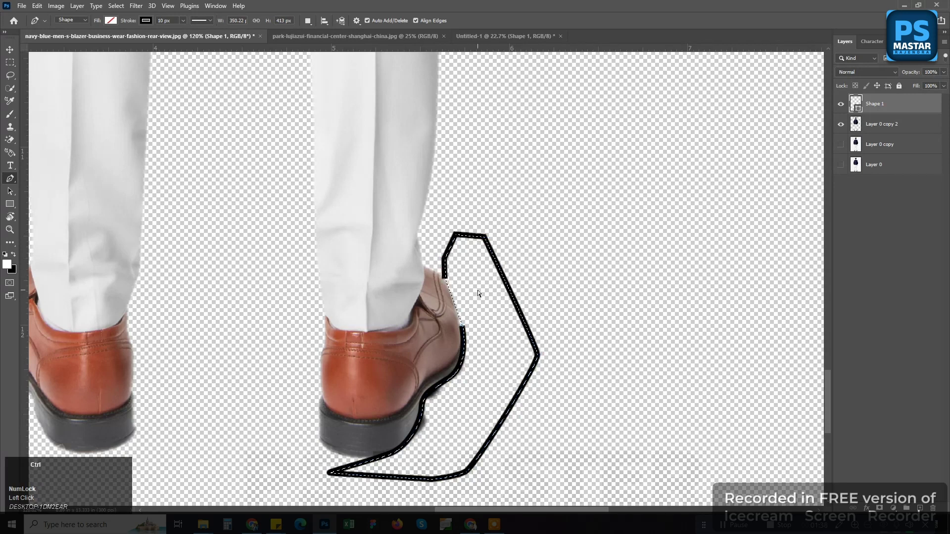
# - Hide the Shape 1 outline and cut the selected fringe beside the right shoe from Layer 0 copy 2
pyautogui.click(841, 104)
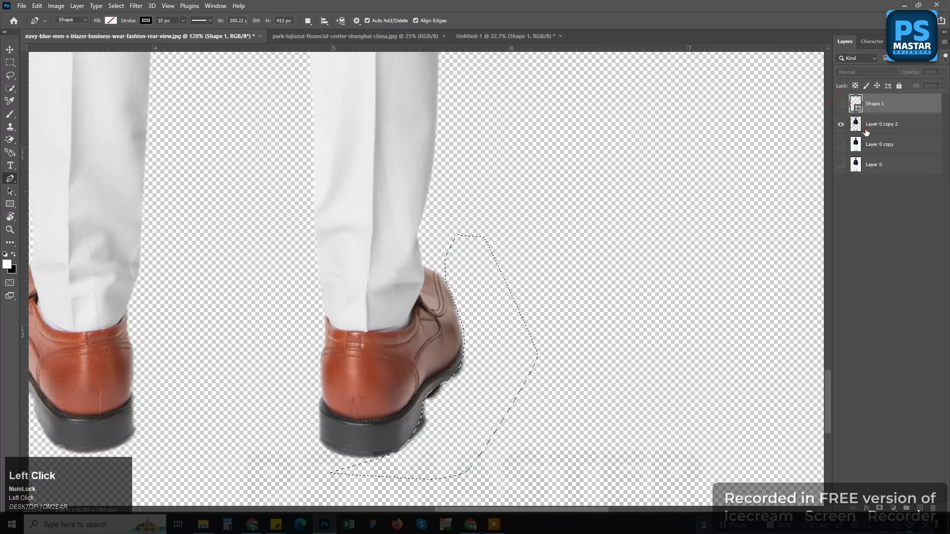
pyautogui.click(865, 130)
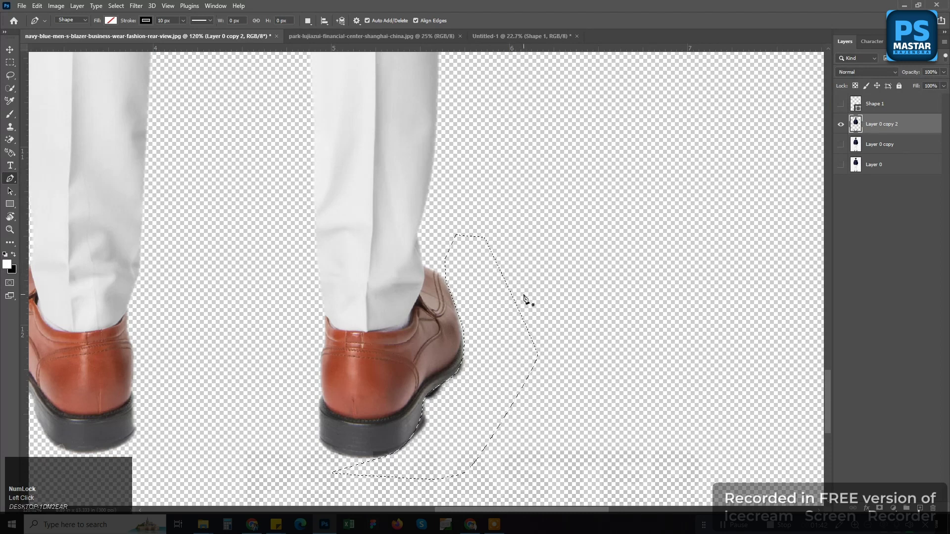
pyautogui.hotkey('ctrl', 'z')
pyautogui.hotkey('ctrl', 'z')
pyautogui.hotkey('ctrl', 'shift', 'z')
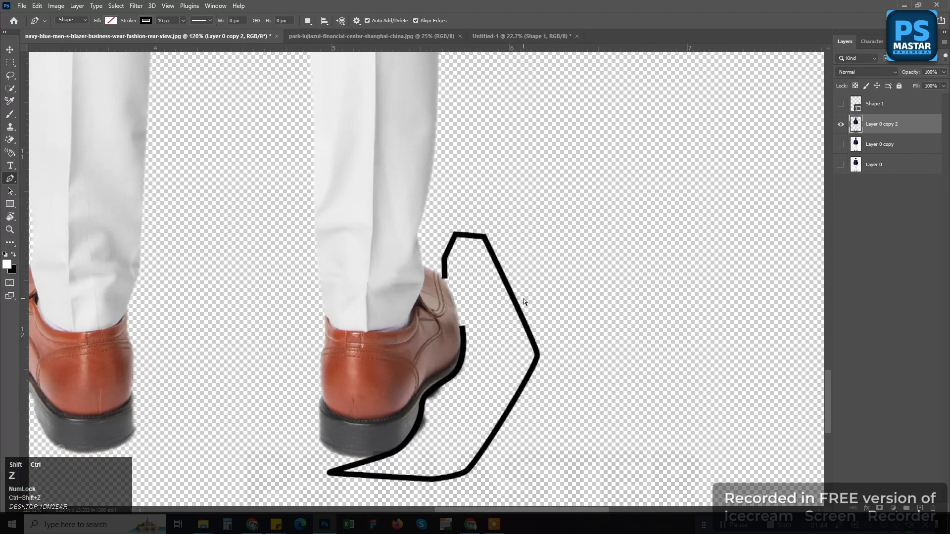
pyautogui.hotkey('ctrl', 'z')
pyautogui.hotkey('ctrl', 'shift', 'z')
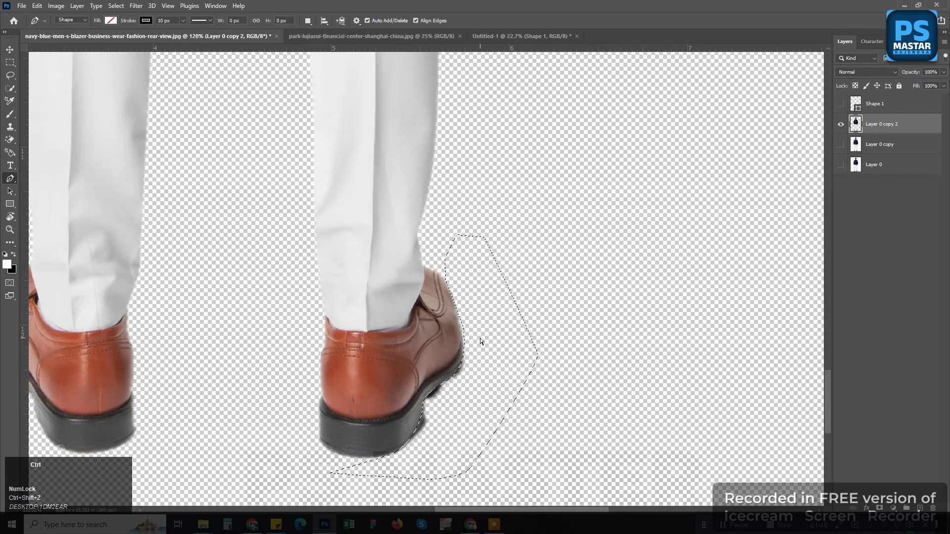
pyautogui.hotkey('ctrl', 'x')
# - Trace the white gap between the left hand and the trousers with the Pen tool, from the jacket hem down
pyautogui.scroll(-3, 514, 367)
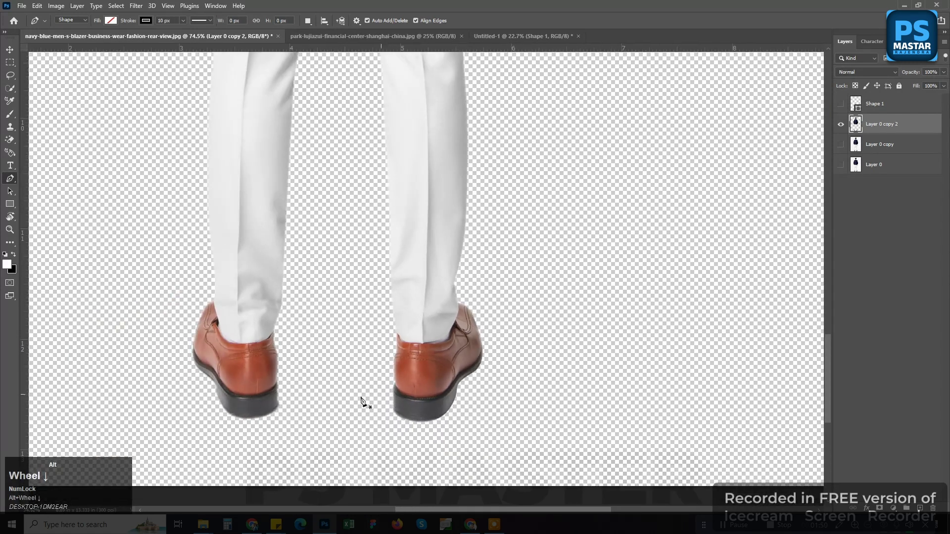
pyautogui.scroll(-3, 322, 402)
pyautogui.scroll(5, 340, 376)
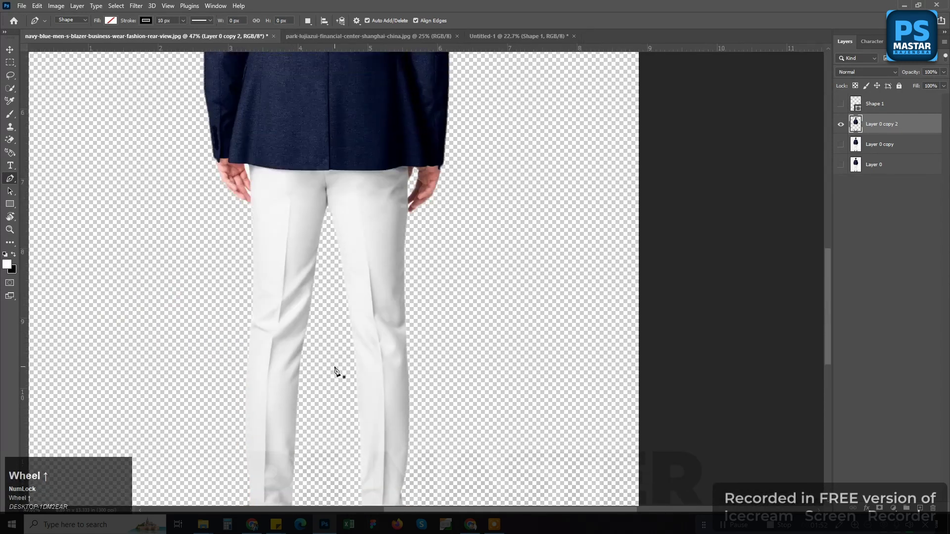
pyautogui.scroll(3, 223, 148)
pyautogui.scroll(5, 241, 163)
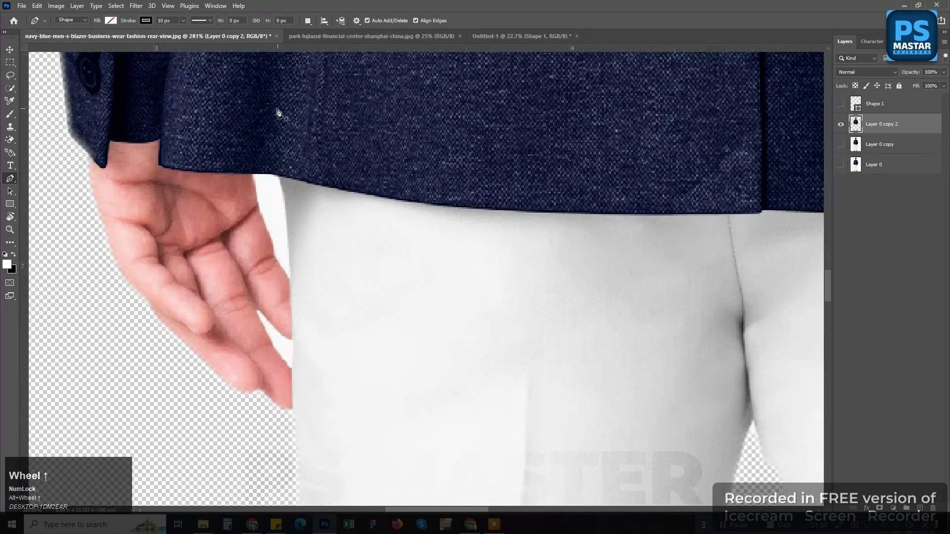
pyautogui.scroll(1, 255, 182)
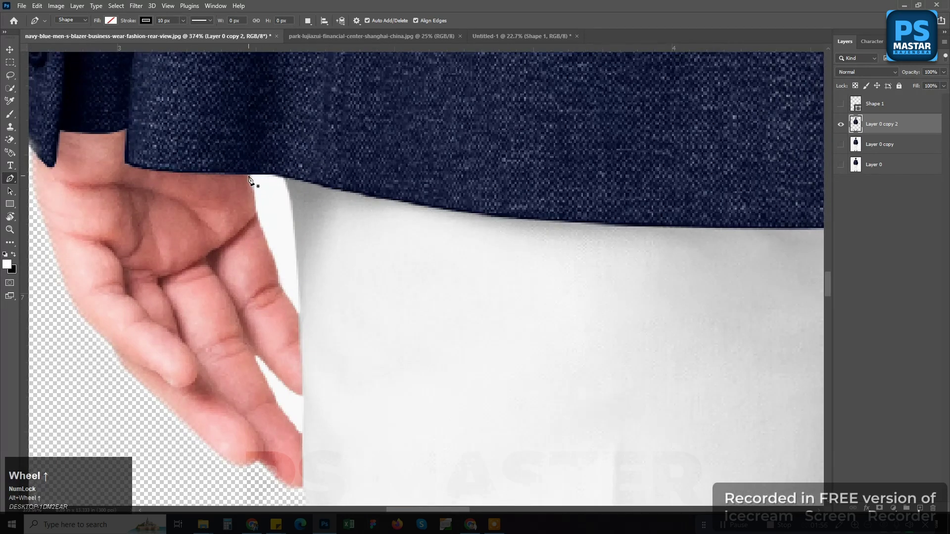
pyautogui.click(250, 174)
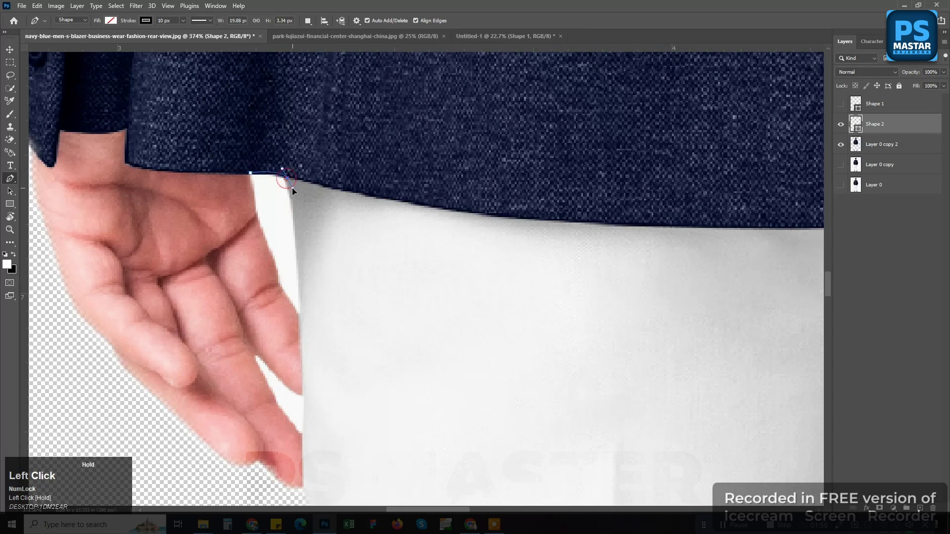
pyautogui.click(293, 209)
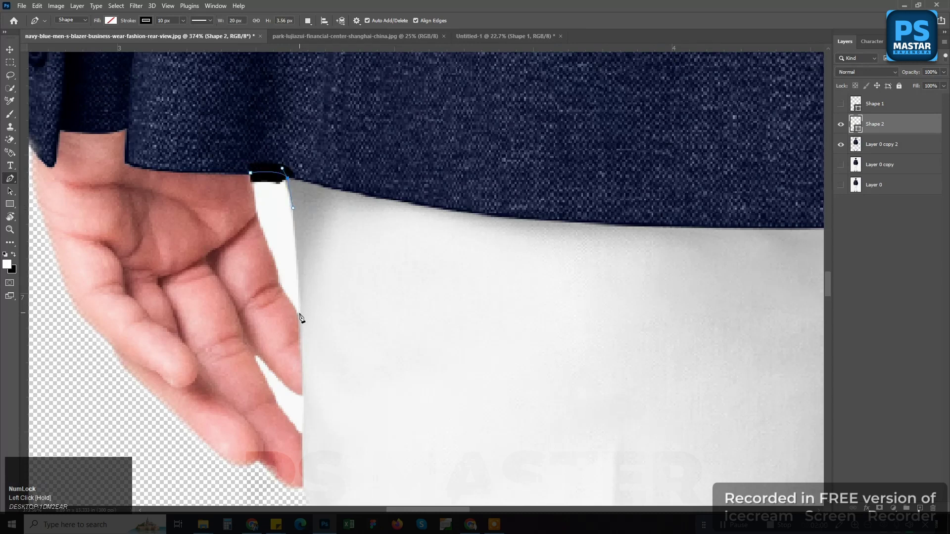
pyautogui.moveTo(300, 313)
pyautogui.mouseDown()
pyautogui.moveTo(299, 324)
pyautogui.moveTo(269, 251)
pyautogui.mouseUp()
# - Set the outline's stroke to none and continue the path along the left hand's edge to close the gap outline
pyautogui.click(149, 22)
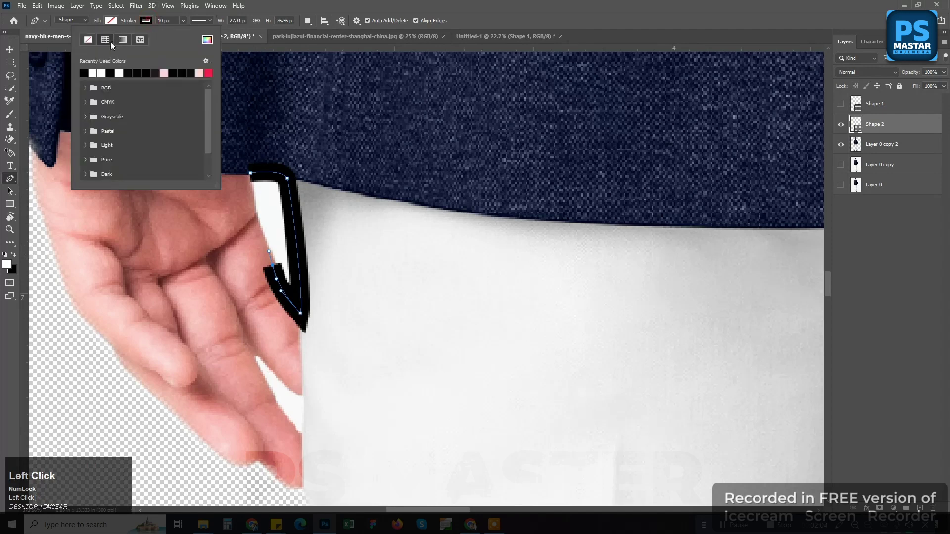
pyautogui.click(88, 42)
pyautogui.click(257, 221)
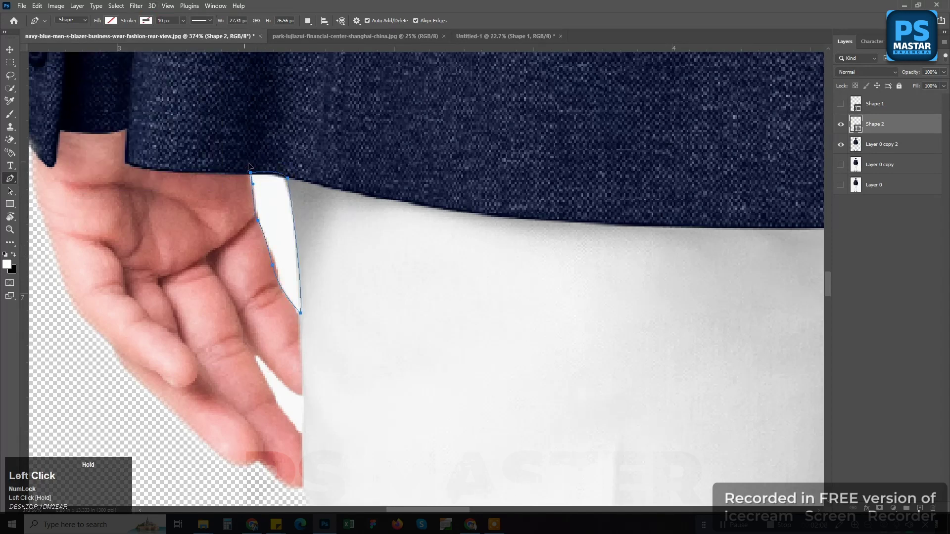
# - Outline the small white gap between the left hand's fingertips and the trousers as a closed Pen tool shape
pyautogui.scroll(-4, 301, 273)
pyautogui.moveTo(308, 365); pyautogui.dragTo(315, 268)
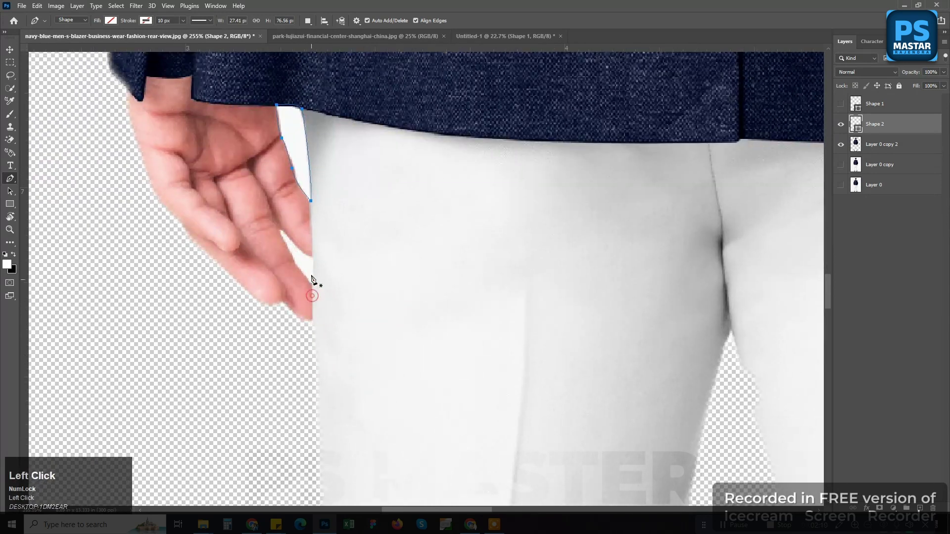
pyautogui.scroll(4, 312, 273)
pyautogui.click(314, 250)
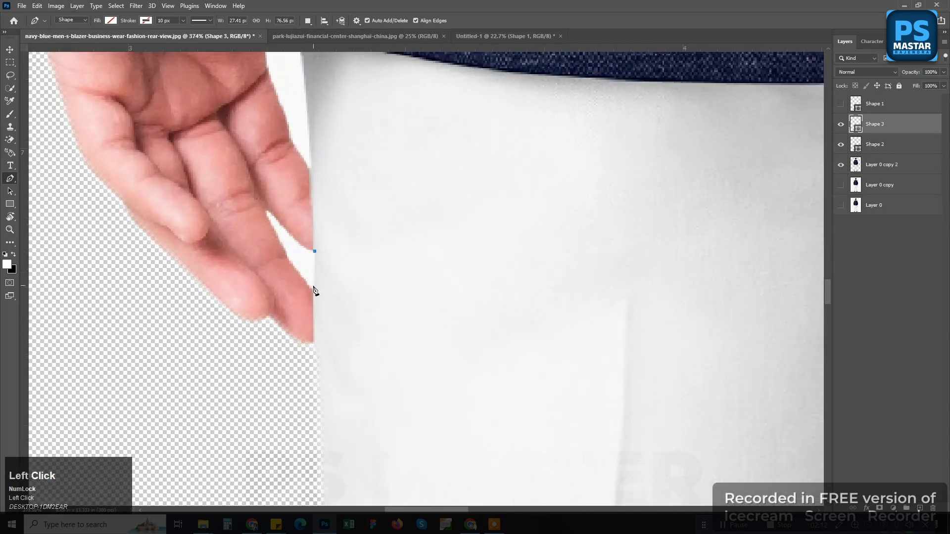
pyautogui.click(312, 290)
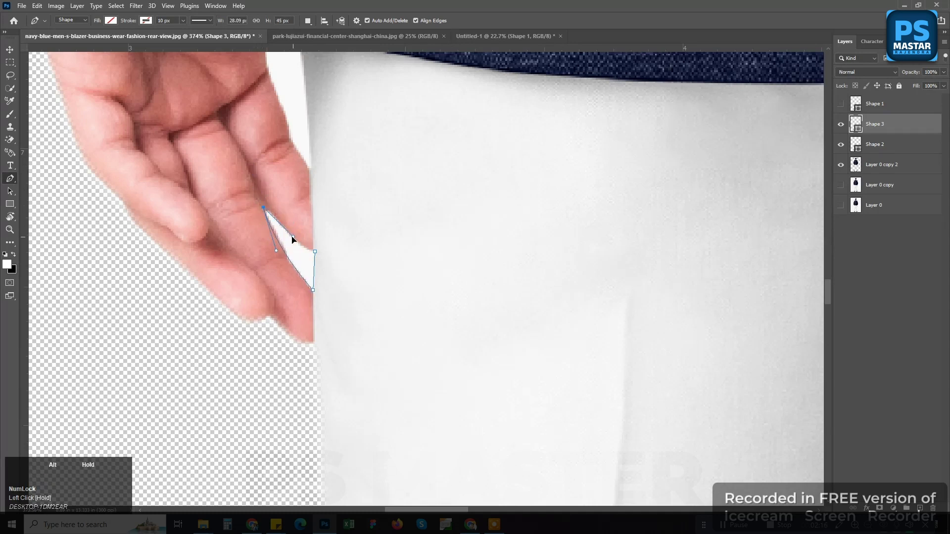
pyautogui.moveTo(315, 252); pyautogui.dragTo(324, 255)
# - Load Shape 3 and Shape 2 as one combined selection, hide both shapes, and cut the selected gaps from Layer 0 copy 2
pyautogui.keyDown('ctrl'); pyautogui.click(856, 127); pyautogui.keyUp('ctrl')
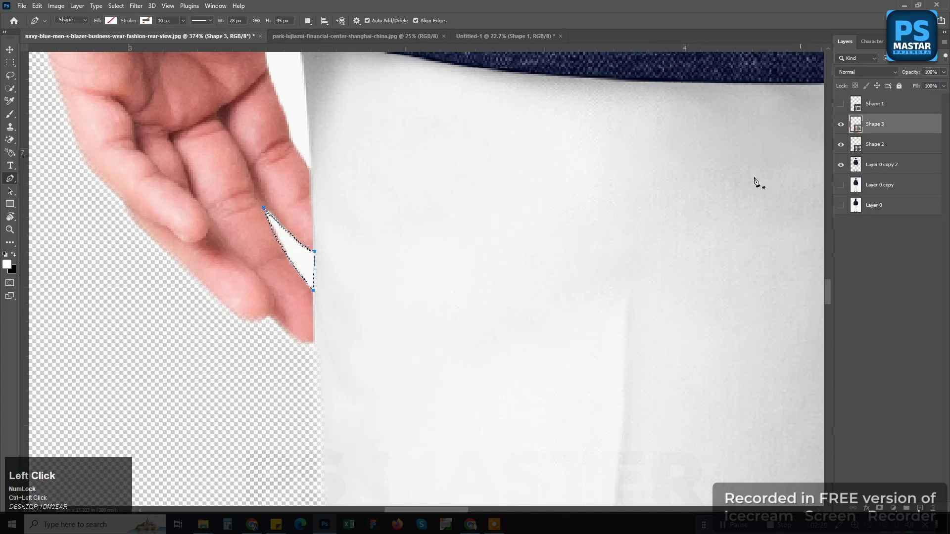
pyautogui.moveTo(380, 124); pyautogui.dragTo(379, 276)
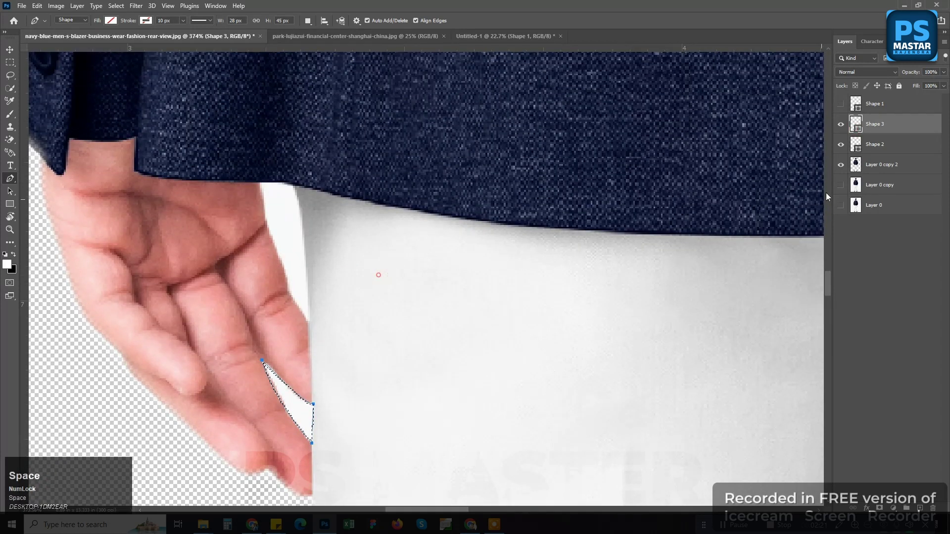
pyautogui.keyDown('ctrl'); pyautogui.keyDown('shift'); pyautogui.click(857, 149); pyautogui.keyUp('shift'); pyautogui.keyUp('ctrl')
pyautogui.click(840, 125)
pyautogui.click(840, 145)
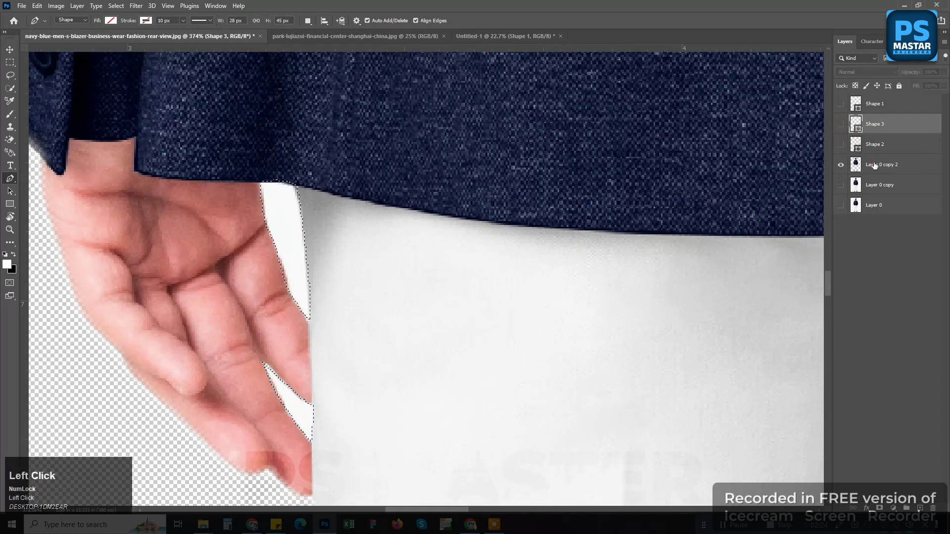
pyautogui.click(874, 165)
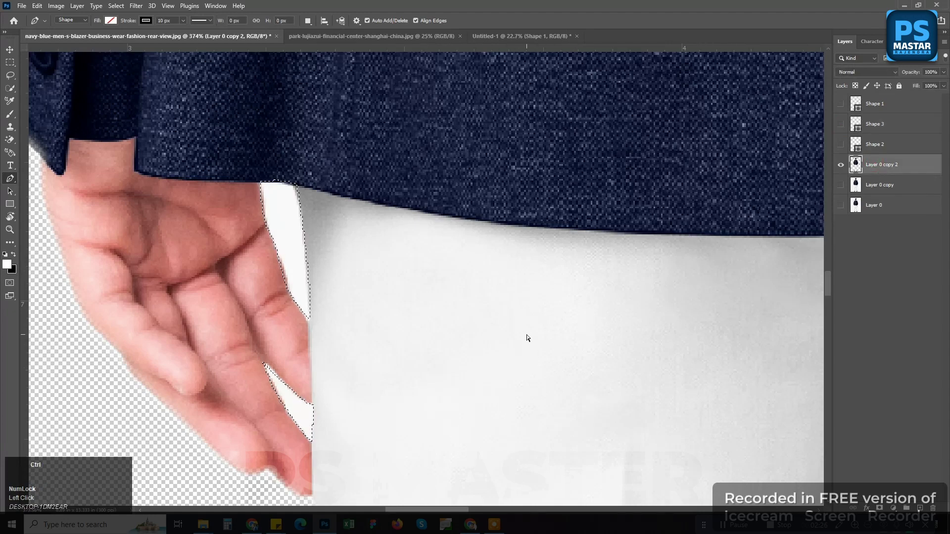
pyautogui.scroll(-5, 303, 304)
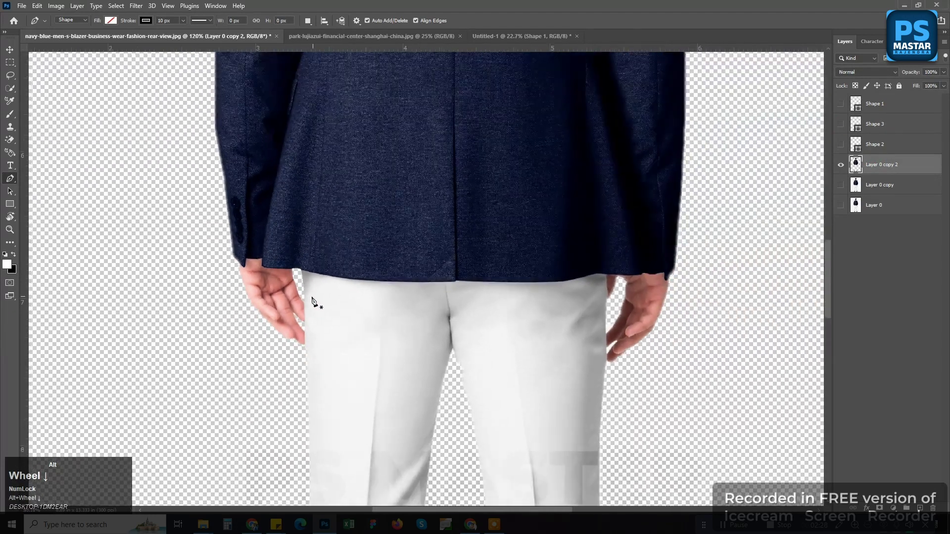
# - Trace the leftover white area between the right hand's index finger and the trousers with the Pen tool and convert it to a selection
pyautogui.scroll(-1, 312, 299)
pyautogui.scroll(4, 572, 310)
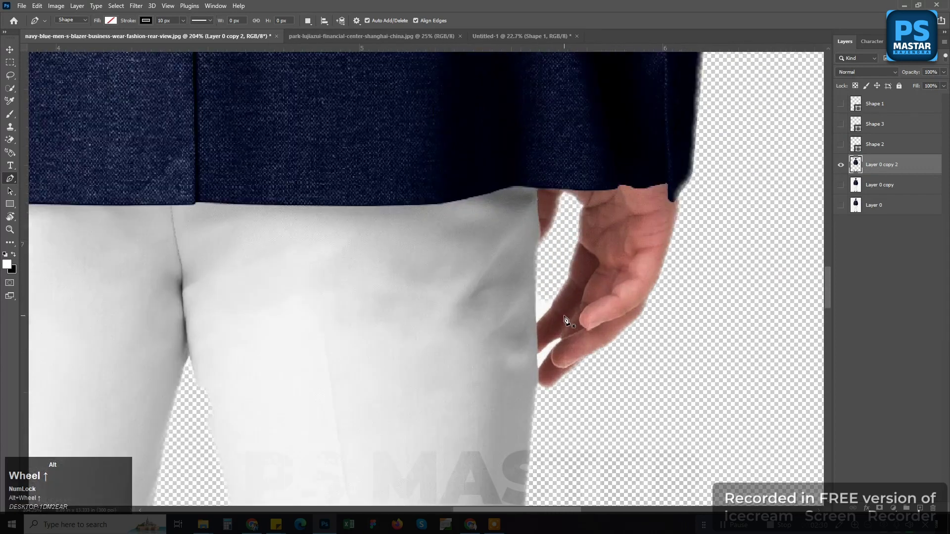
pyautogui.scroll(2, 566, 320)
pyautogui.click(569, 263)
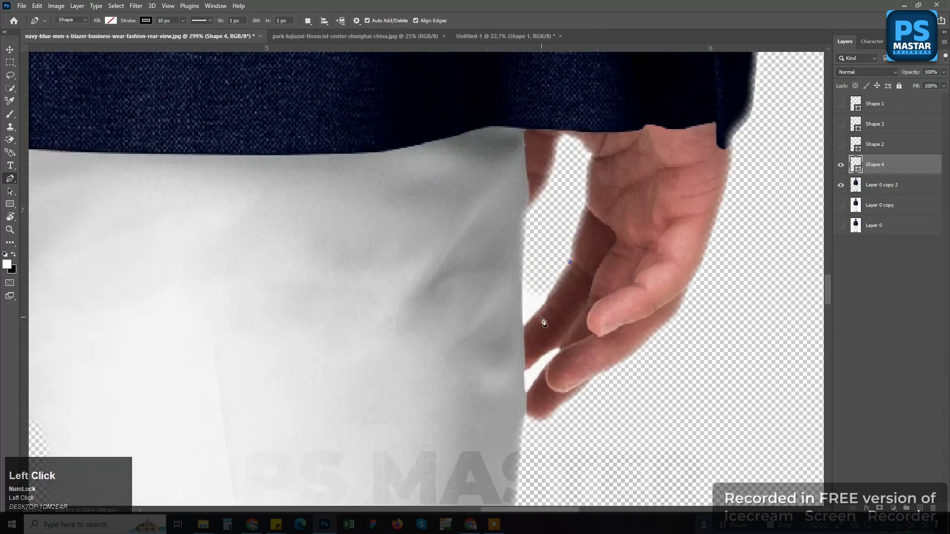
pyautogui.moveTo(542, 307)
pyautogui.mouseDown()
pyautogui.moveTo(537, 316)
pyautogui.moveTo(518, 282)
pyautogui.mouseUp()
pyautogui.click(523, 234)
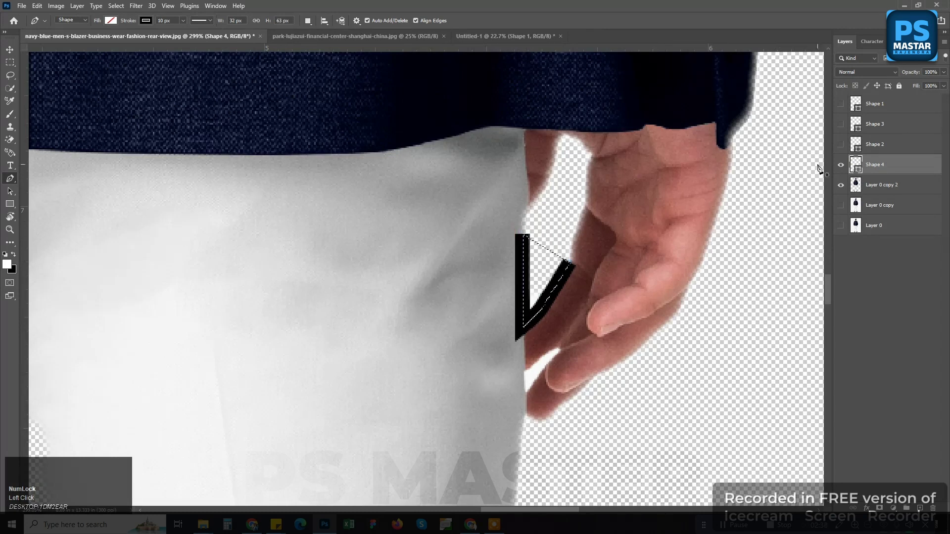
# - Hide the Shape 4 outline and cut the selected white area beside the right hand from Layer 0 copy 2
pyautogui.click(841, 165)
pyautogui.click(890, 190)
pyautogui.hotkey('ctrl', 'z')
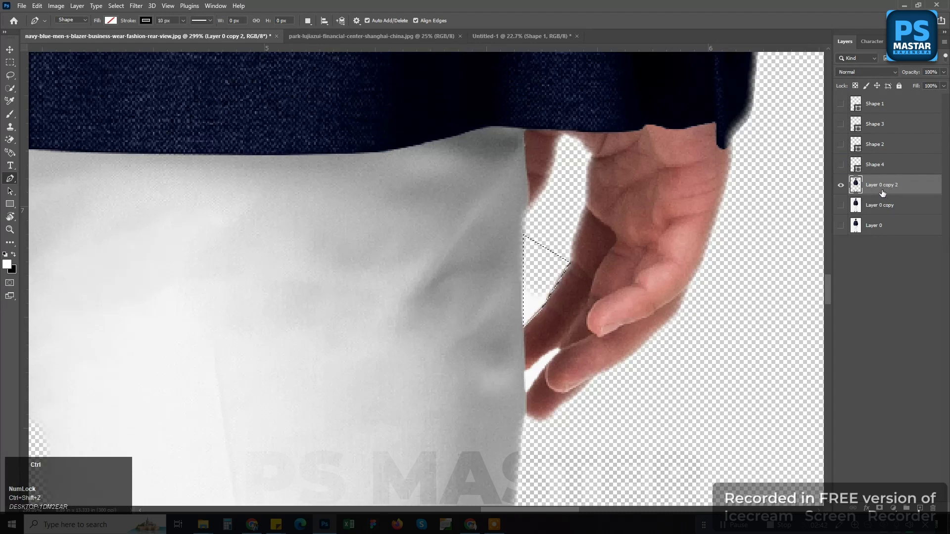
pyautogui.hotkey('ctrl', 'x')
# - Outline the narrow white gap between the right hand's lower fingers with the Pen tool and load it as a selection
pyautogui.click(558, 350)
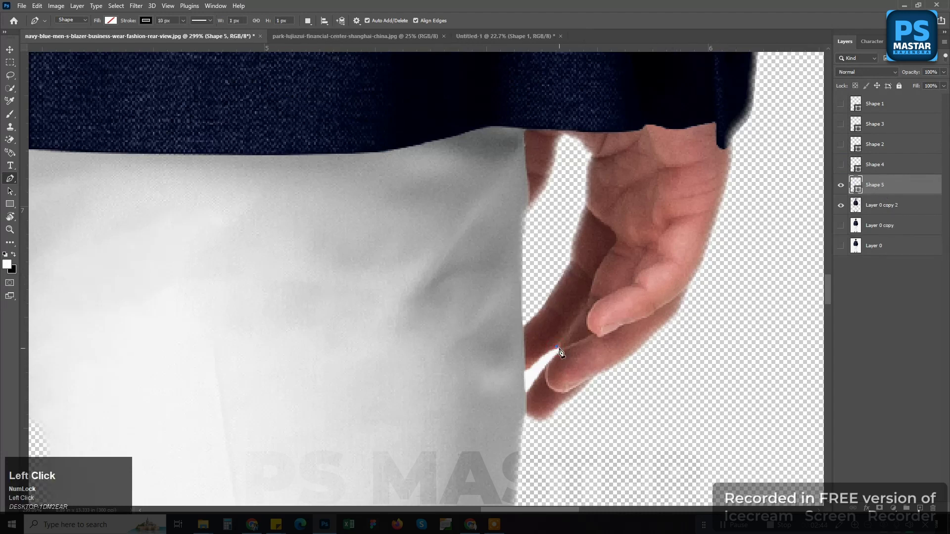
pyautogui.click(560, 350)
pyautogui.click(526, 391)
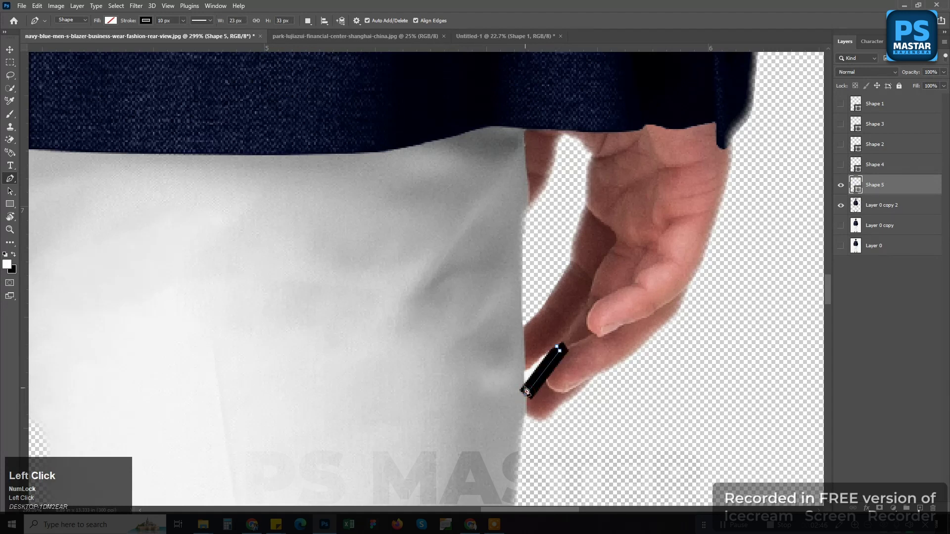
pyautogui.click(524, 372)
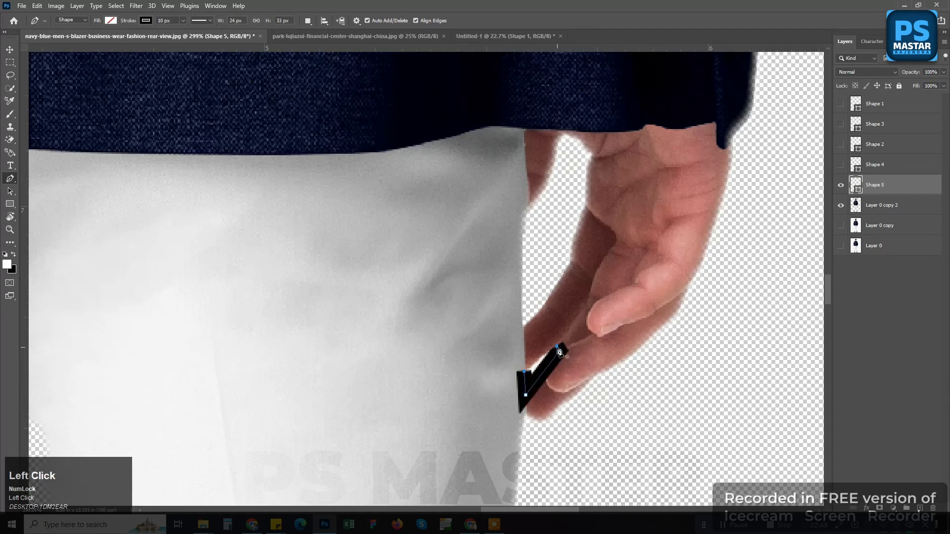
pyautogui.click(556, 348)
pyautogui.keyDown('ctrl'); pyautogui.click(583, 347); pyautogui.keyUp('ctrl')
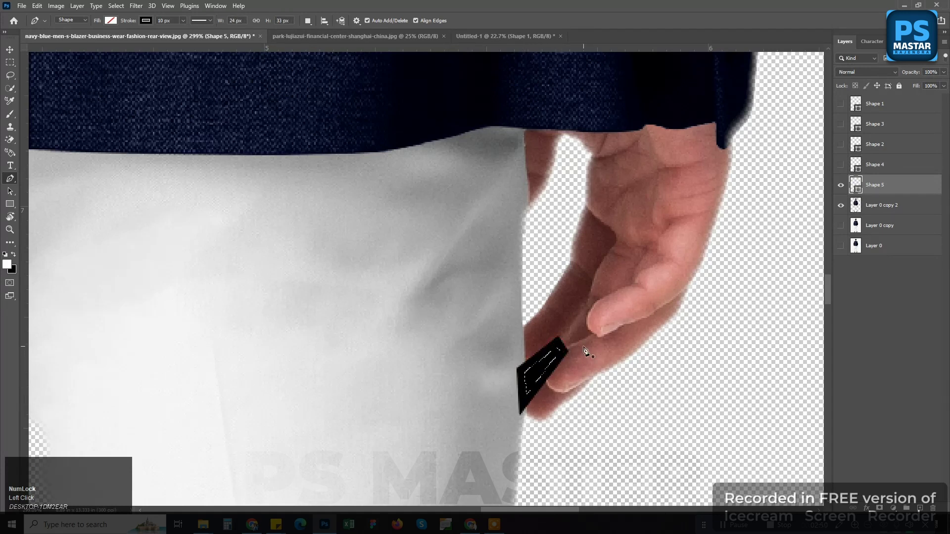
# - Hide the Shape 5 outline and cut the selected gap between the right fingers from Layer 0 copy 2
pyautogui.click(840, 185)
pyautogui.click(873, 209)
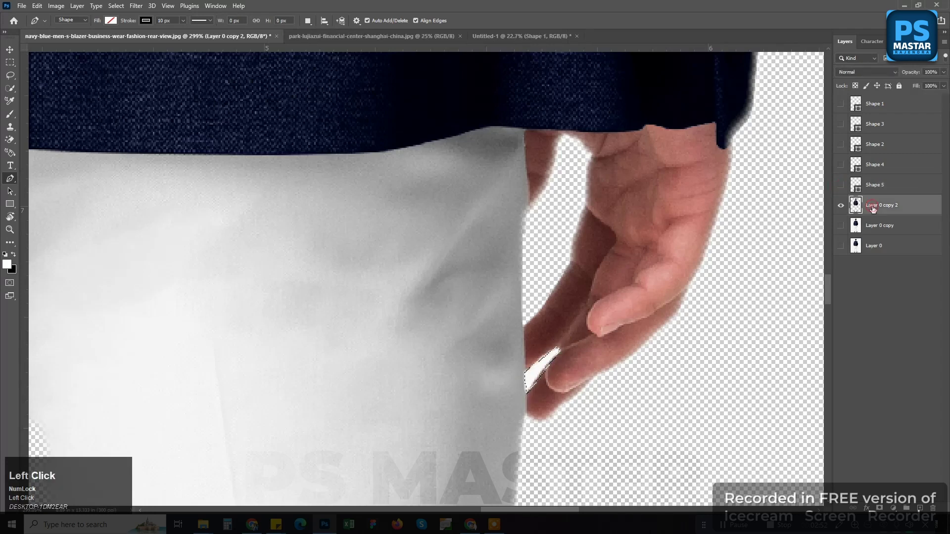
pyautogui.hotkey('ctrl', 'x')
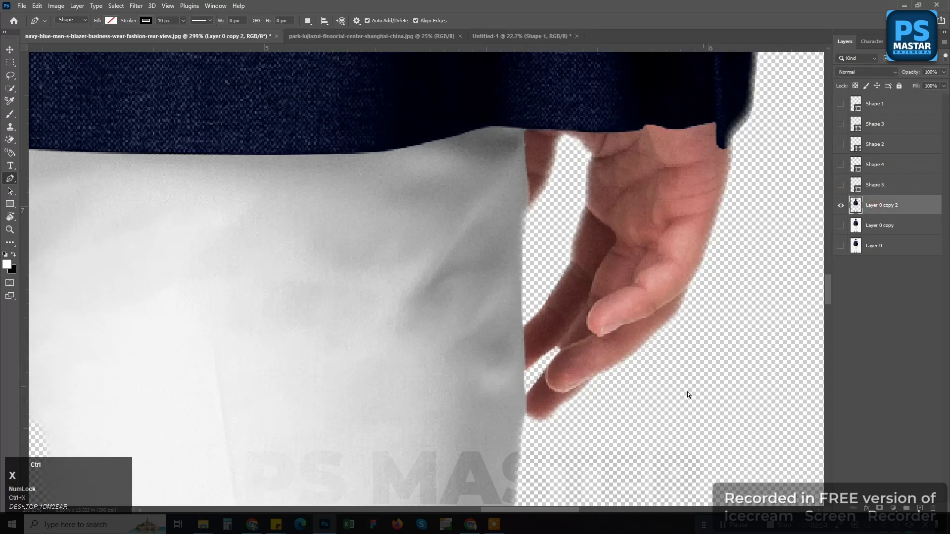
# - Select the whole canvas around the cut-out businessman with the Rectangular Marquee tool and copy Layer 0 copy 2's content
pyautogui.scroll(-8, 568, 395)
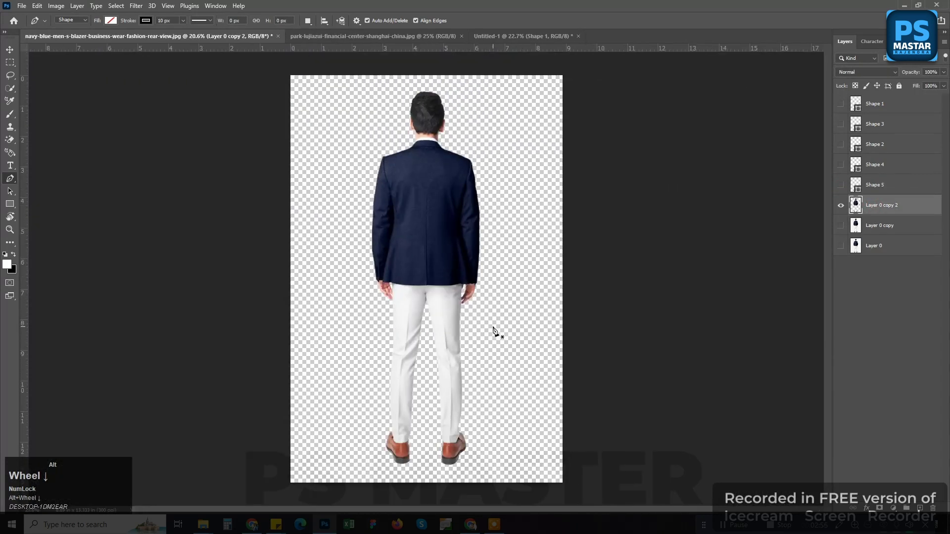
pyautogui.click(10, 62)
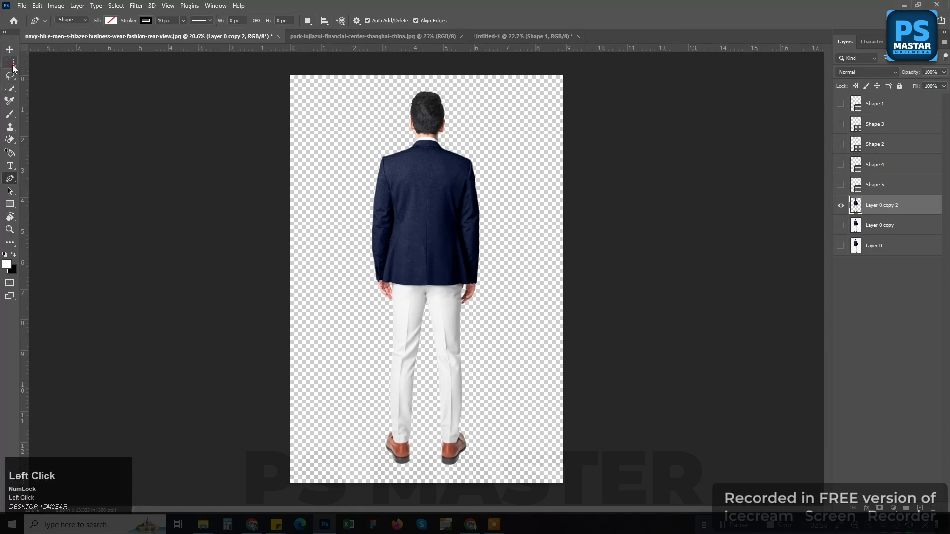
pyautogui.moveTo(283, 72); pyautogui.dragTo(564, 484)
pyautogui.rightClick(439, 254)
pyautogui.click(33, 7)
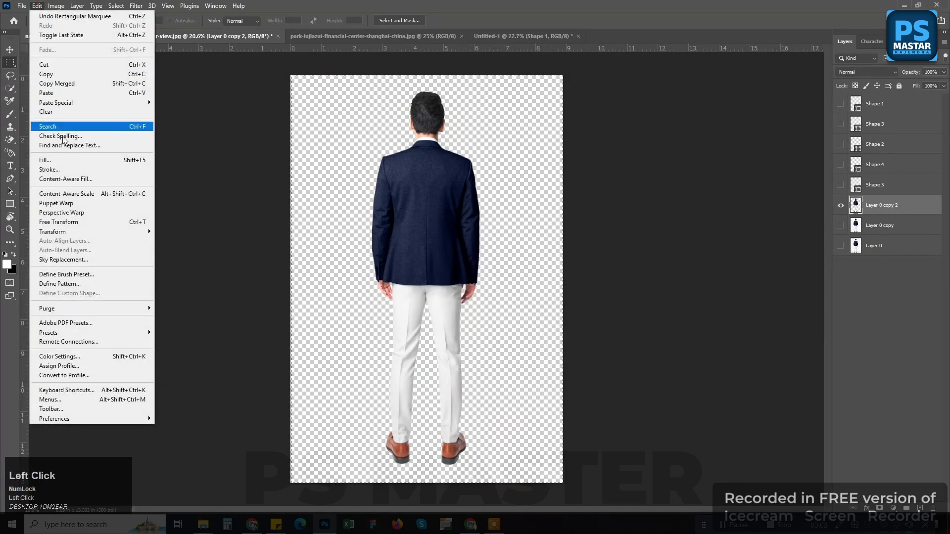
pyautogui.click(46, 73)
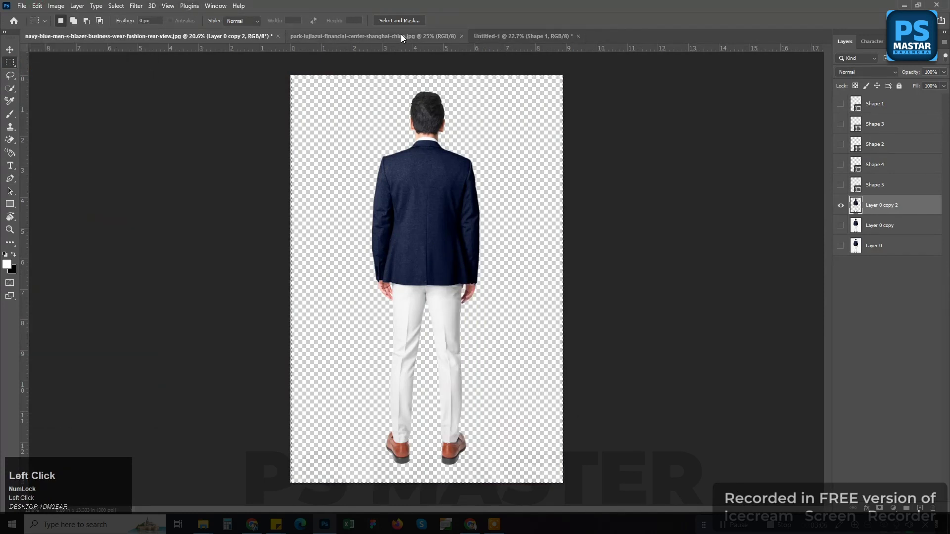
# - Paste the copied businessman into the Untitled-1 composite document
pyautogui.click(505, 36)
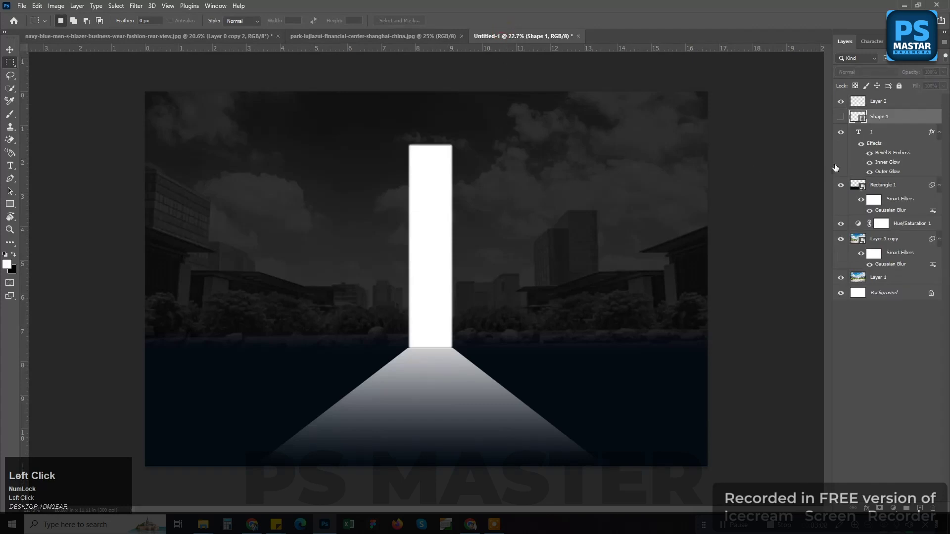
pyautogui.click(37, 6)
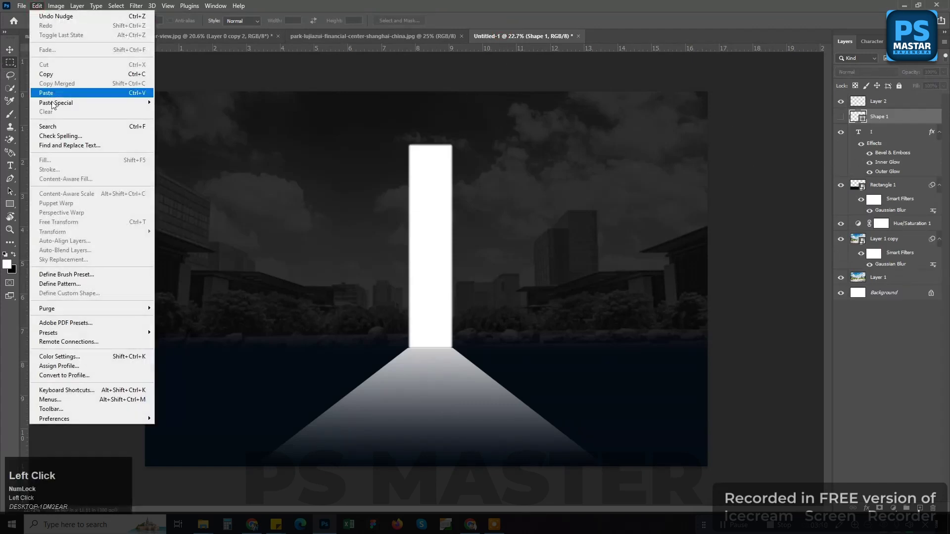
pyautogui.click(46, 93)
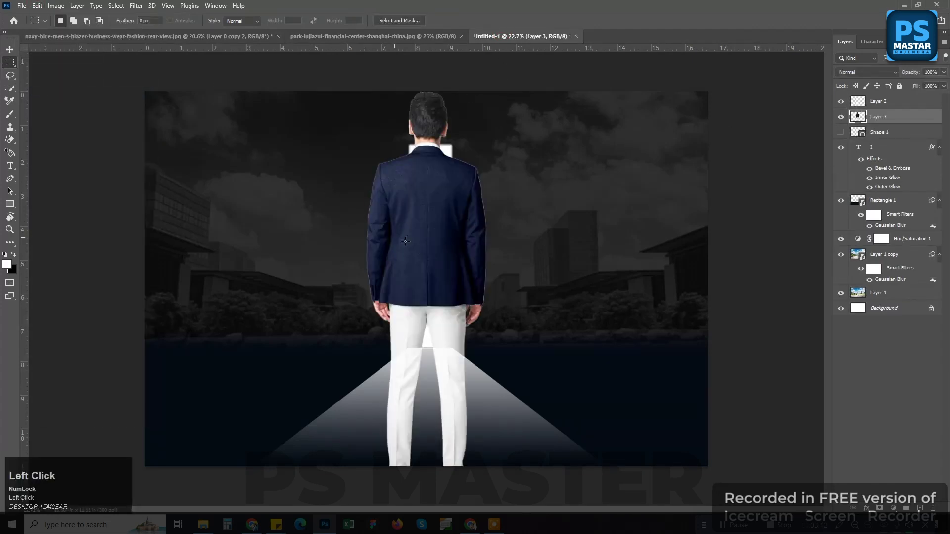
# - Convert the pasted businessman layer to a smart object and move it above Layer 2 in the layer order
pyautogui.rightClick(876, 119)
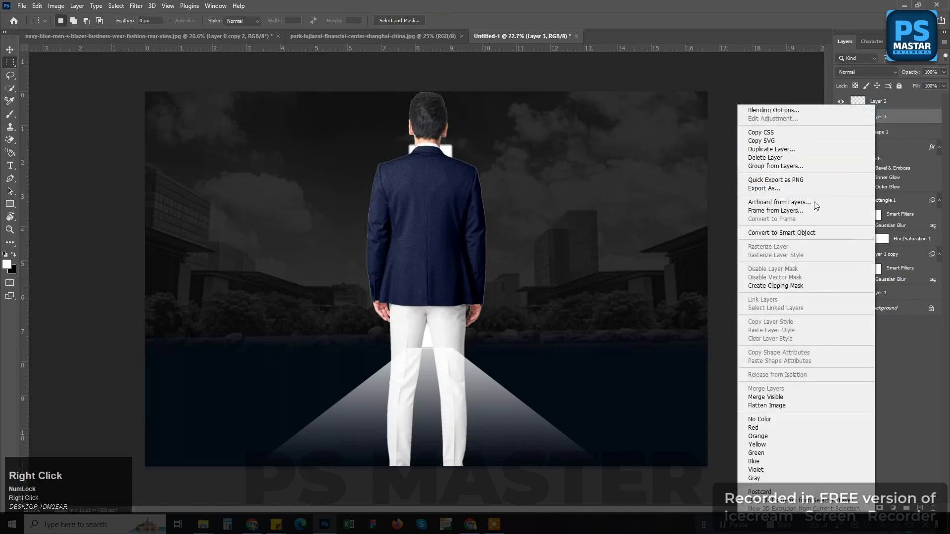
pyautogui.click(753, 233)
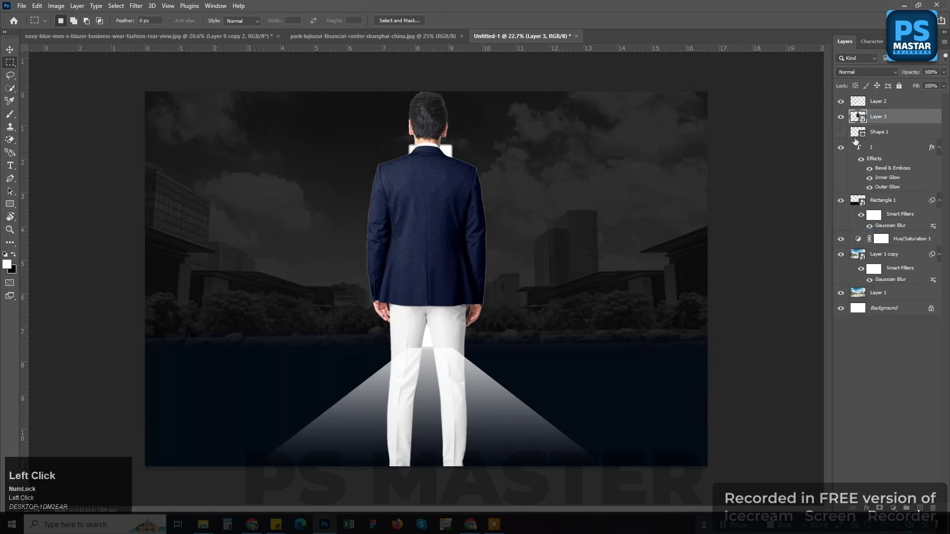
pyautogui.moveTo(881, 105); pyautogui.dragTo(879, 94)
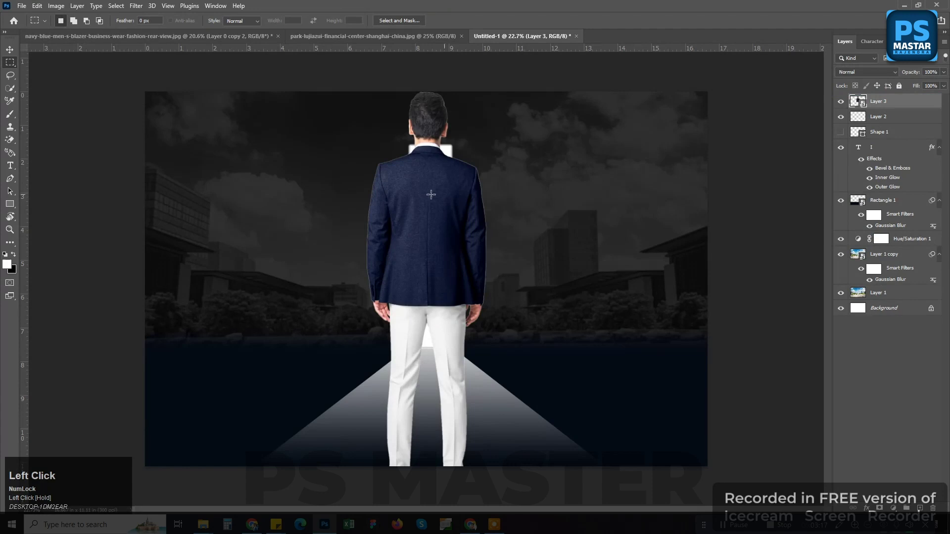
# - Scale the businessman down to about 6.63% and place him horizontally centred at the foot of the glowing letter
pyautogui.click(9, 48)
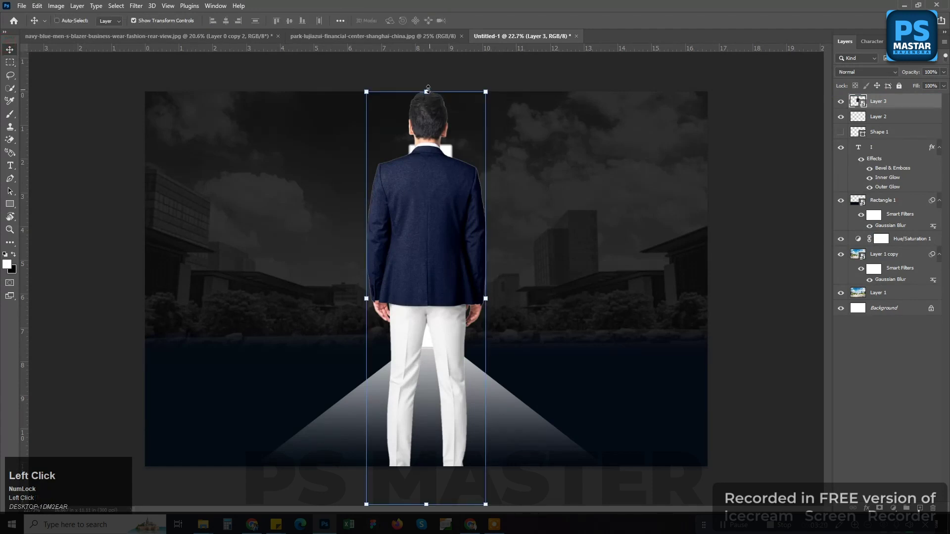
pyautogui.moveTo(428, 90); pyautogui.dragTo(429, 320)
pyautogui.moveTo(436, 376); pyautogui.dragTo(437, 225)
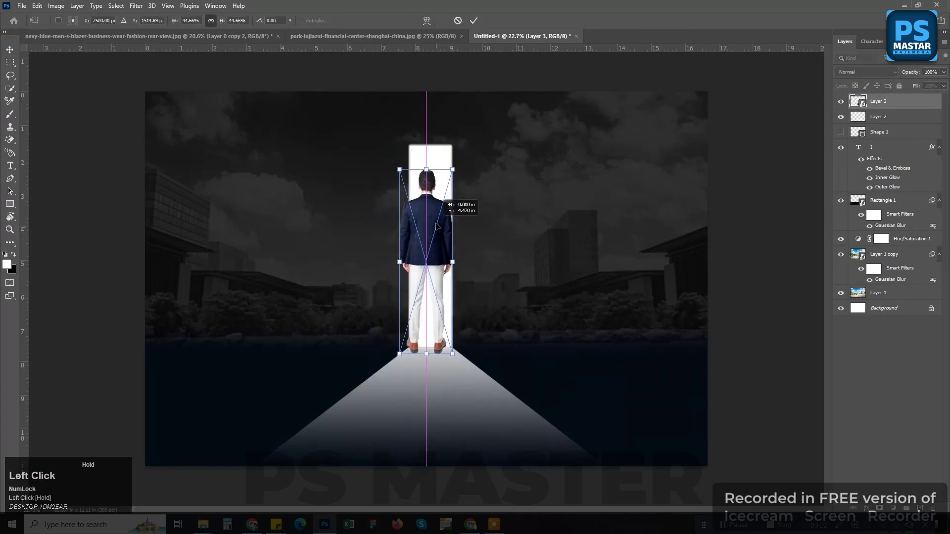
pyautogui.moveTo(426, 170); pyautogui.dragTo(428, 330)
# - Enlarge the businessman to about 9.65% and position him standing on the light beam just before the letter's foot
pyautogui.scroll(3, 417, 357)
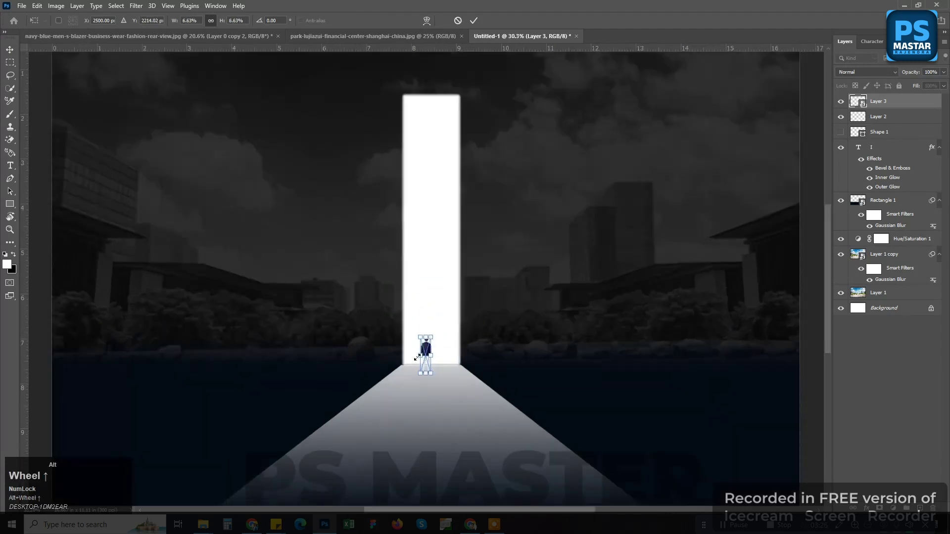
pyautogui.scroll(20, 417, 357)
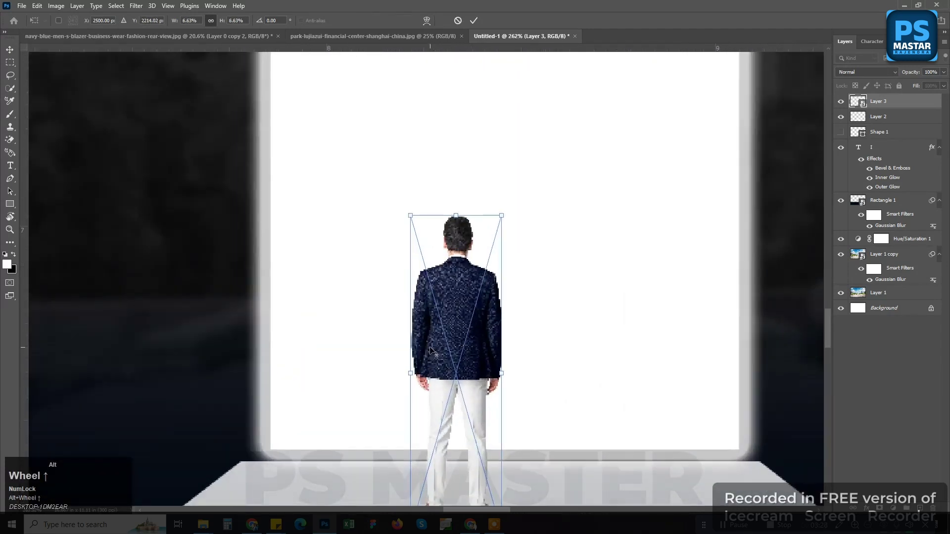
pyautogui.moveTo(473, 320); pyautogui.dragTo(441, 208)
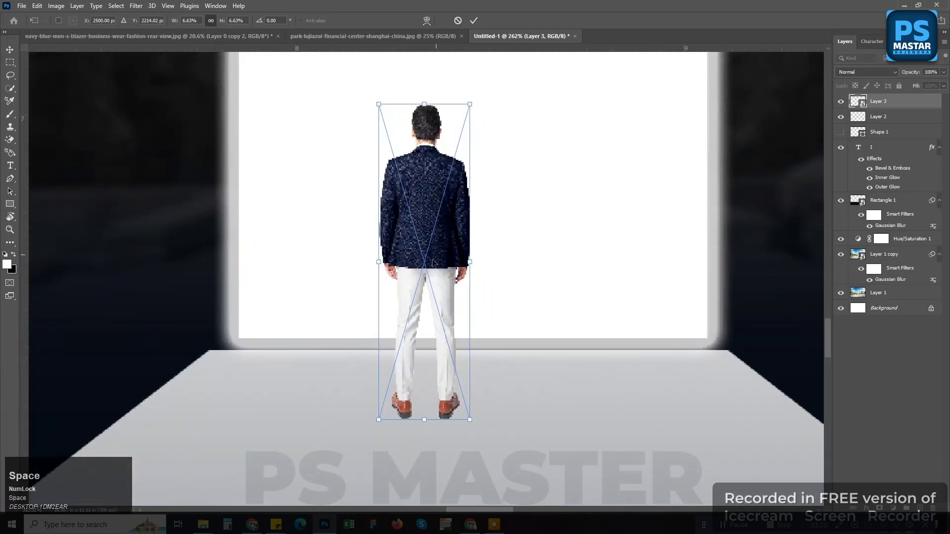
pyautogui.scroll(-3, 433, 262)
pyautogui.click(425, 364)
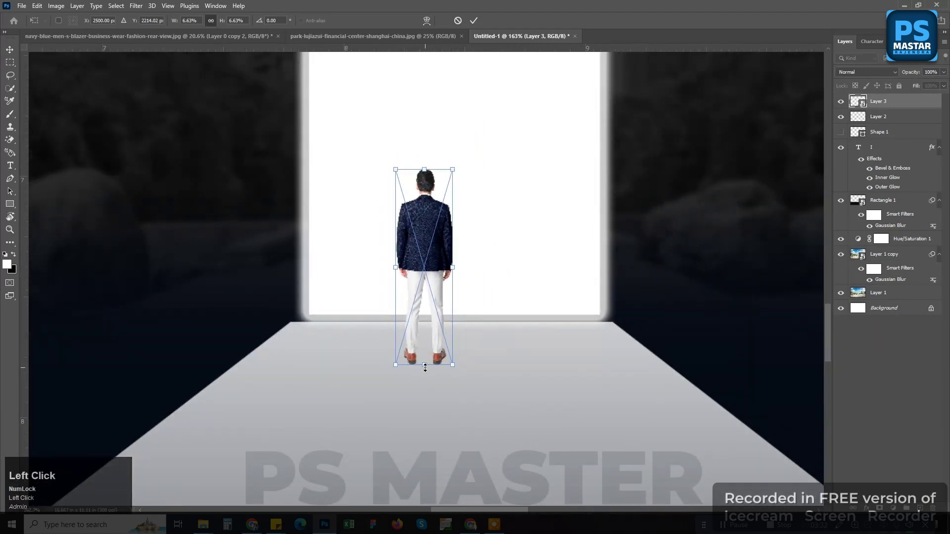
pyautogui.moveTo(425, 365); pyautogui.dragTo(425, 454)
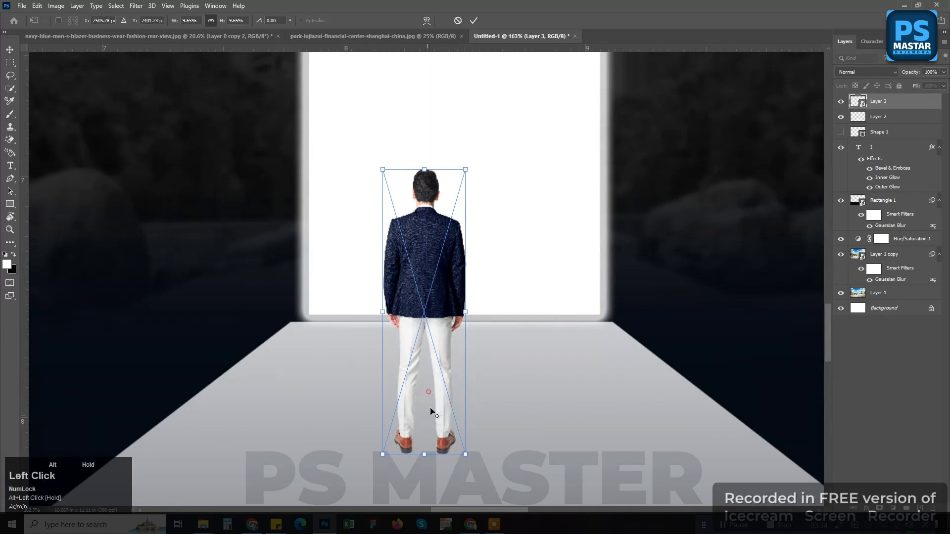
pyautogui.moveTo(431, 309); pyautogui.dragTo(446, 276)
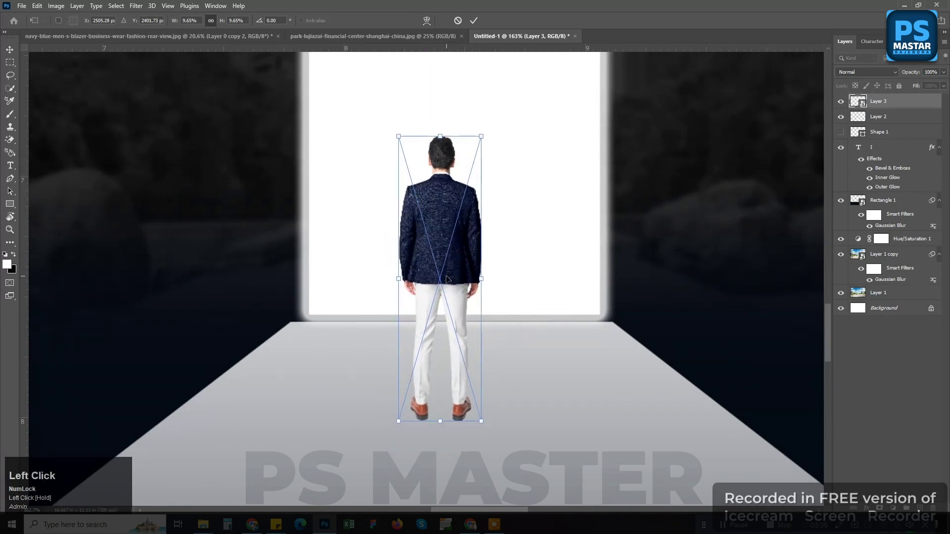
pyautogui.press('Return')
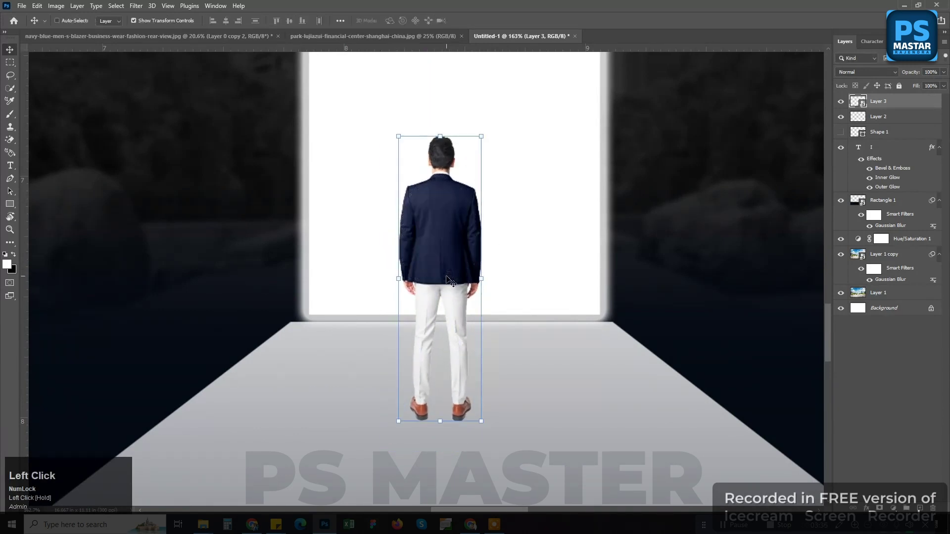
# - Free-transform the businessman once more, scaling him up to about 11.55% with his feet kept on the beam
pyautogui.press('z')
pyautogui.rightClick(436, 222)
pyautogui.click(467, 253)
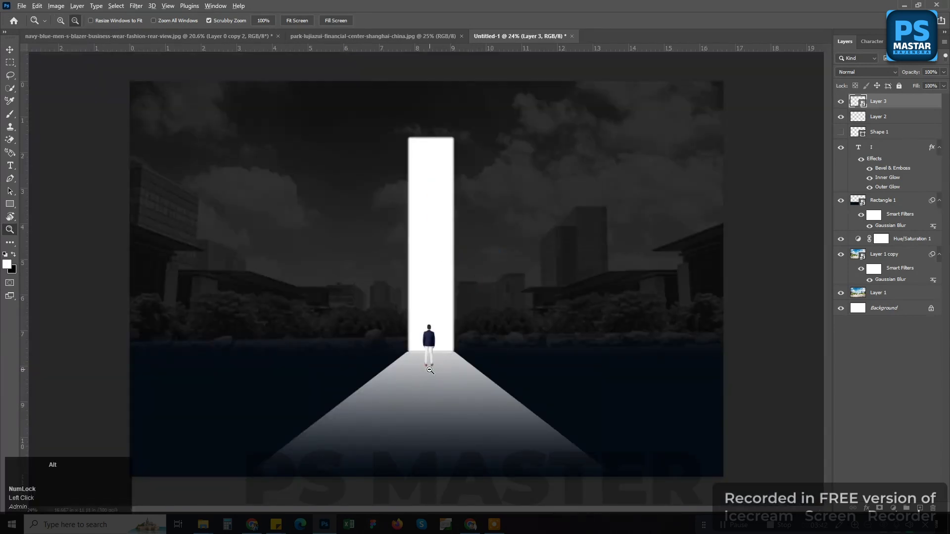
pyautogui.scroll(3, 431, 371)
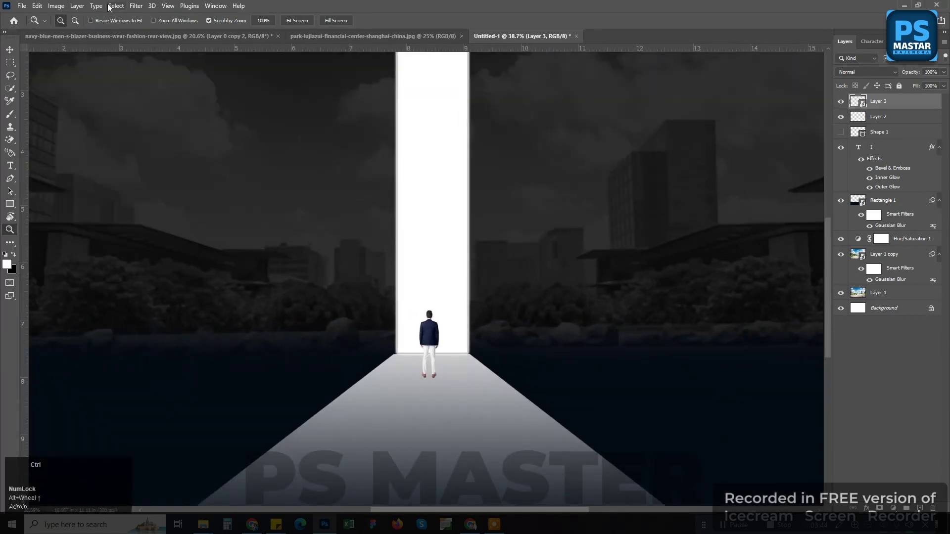
pyautogui.click(37, 6)
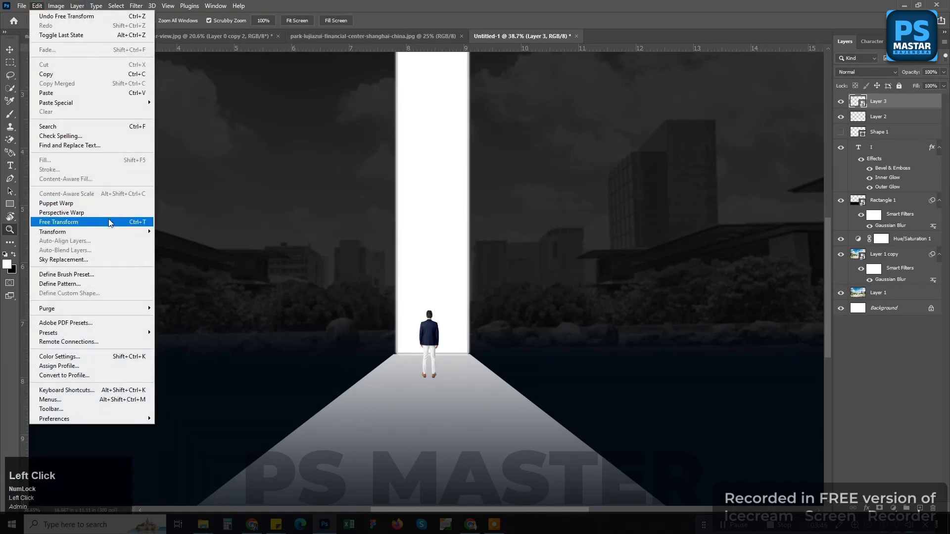
pyautogui.click(65, 218)
pyautogui.moveTo(426, 307); pyautogui.dragTo(429, 294)
pyautogui.scroll(-3, 426, 257)
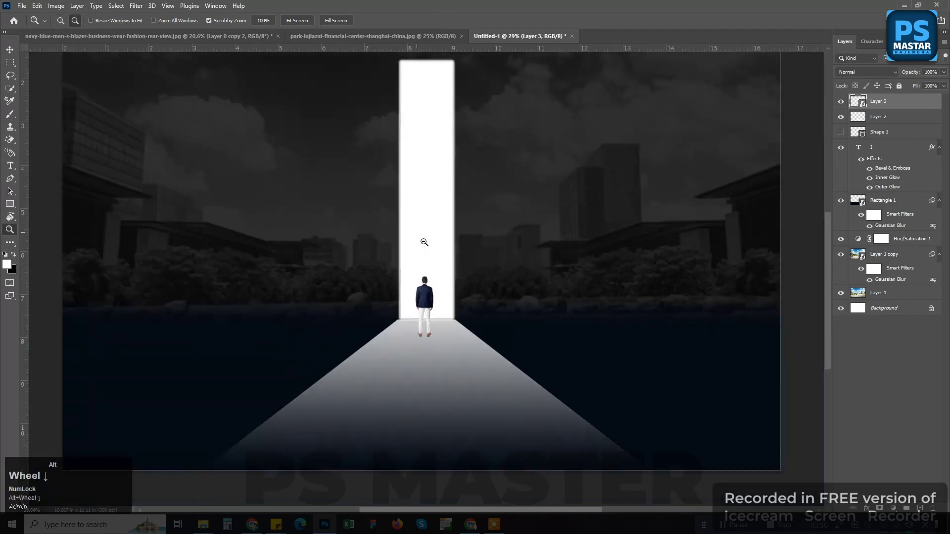
# - Duplicate the Layer 3 businessman and flip the copy vertically
pyautogui.moveTo(877, 102); pyautogui.dragTo(919, 507)
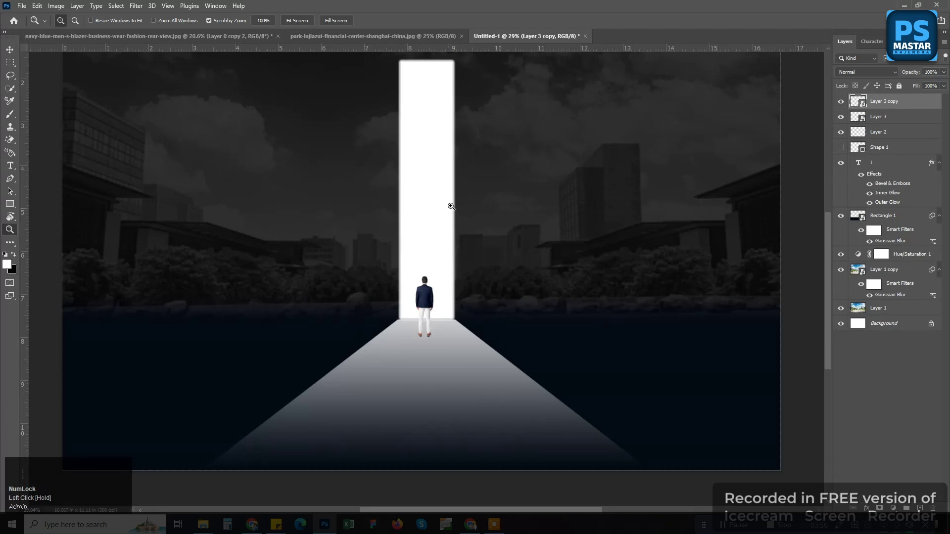
pyautogui.click(44, 9)
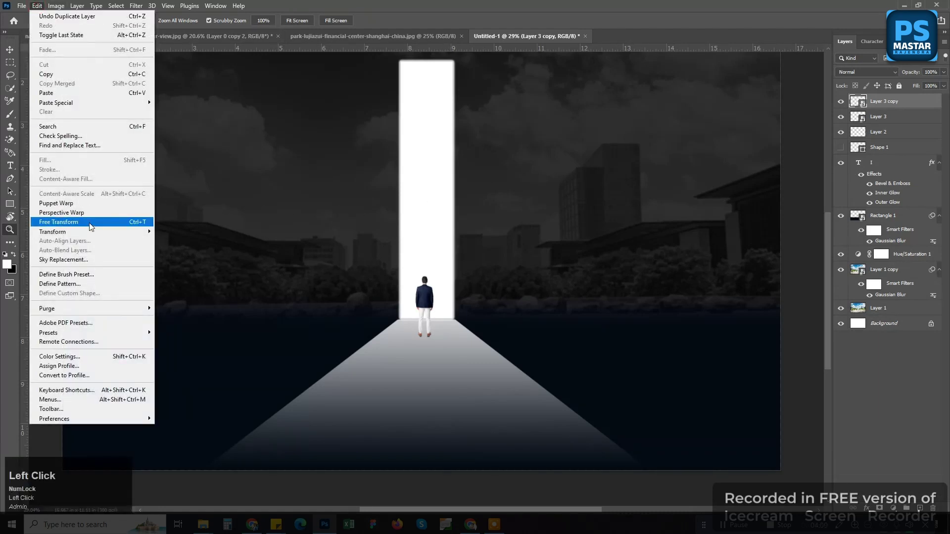
pyautogui.click(90, 219)
pyautogui.rightClick(426, 302)
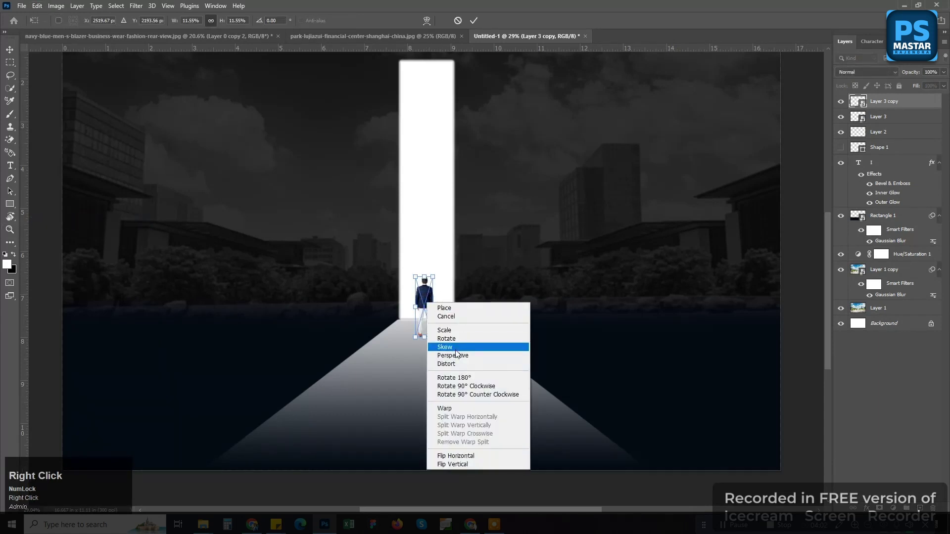
pyautogui.click(472, 464)
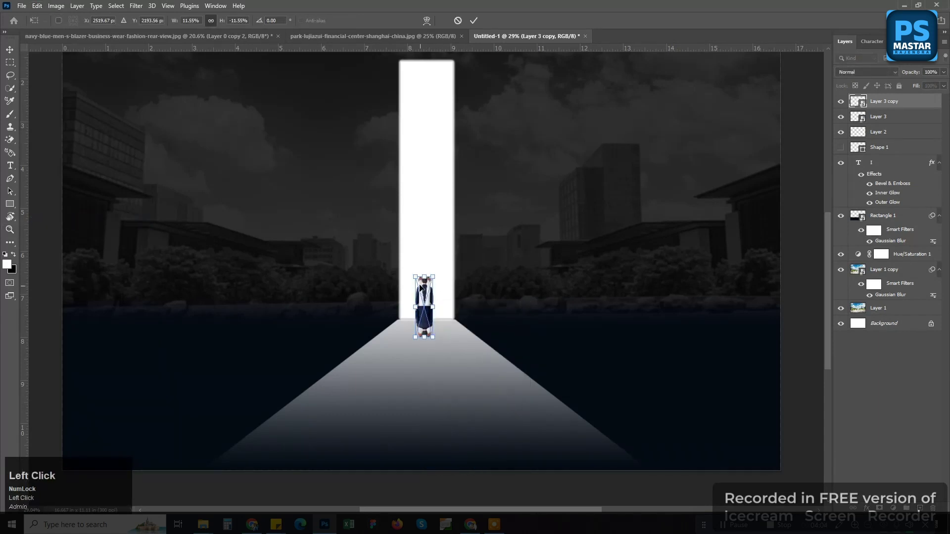
# - Move the flipped copy straight down so its shoes meet the businessman's feet, and place Layer 3 copy below Layer 3
pyautogui.moveTo(424, 290); pyautogui.dragTo(426, 347)
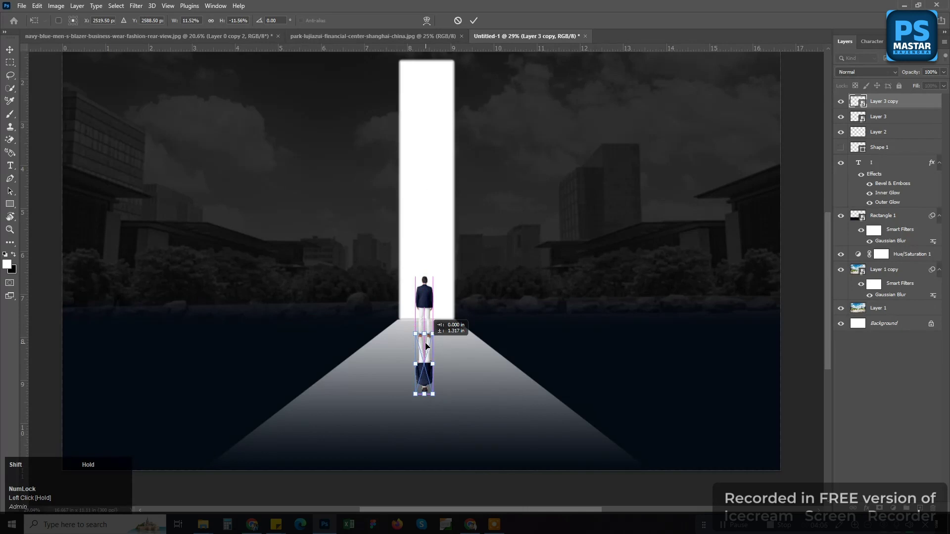
pyautogui.scroll(6, 426, 350)
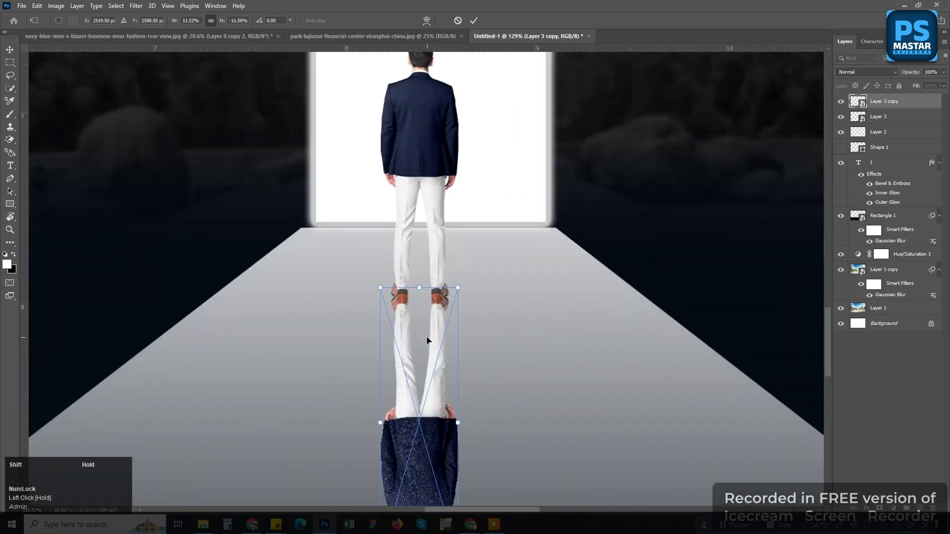
pyautogui.moveTo(424, 312)
pyautogui.mouseDown()
pyautogui.moveTo(423, 327)
pyautogui.moveTo(428, 314)
pyautogui.mouseUp()
pyautogui.moveTo(903, 108); pyautogui.dragTo(899, 120)
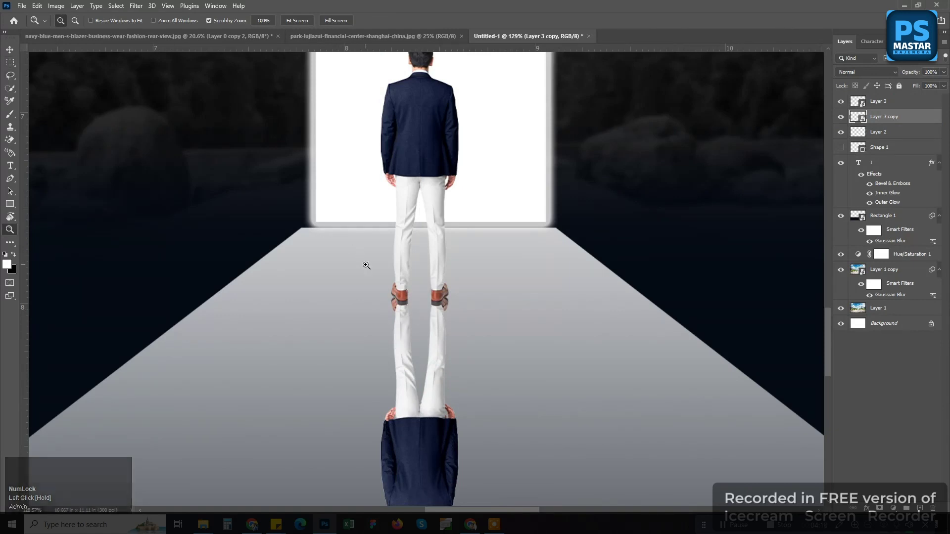
# - Stretch the flipped copy vertically to the canvas's lower edge, at about 25.67% height with its width unchanged
pyautogui.rightClick(384, 354)
pyautogui.click(403, 384)
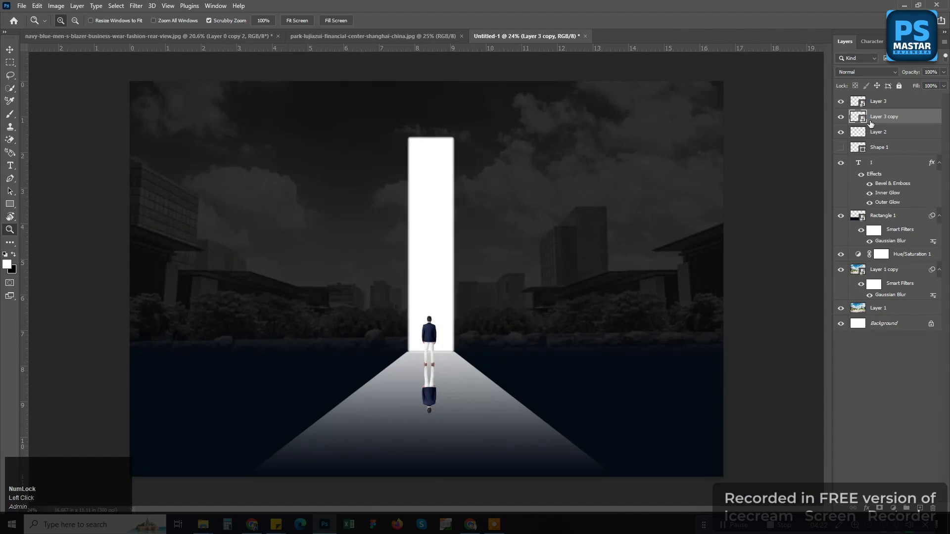
pyautogui.click(40, 7)
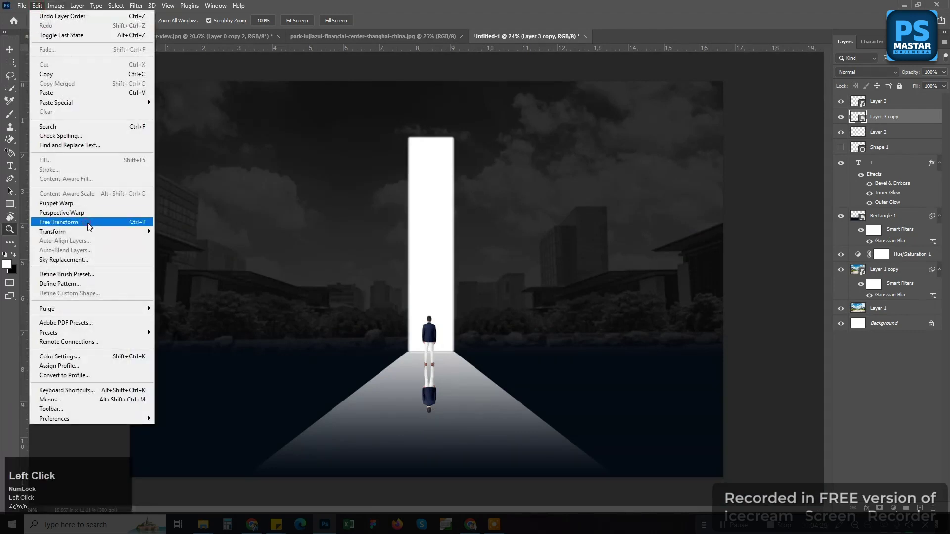
pyautogui.click(59, 221)
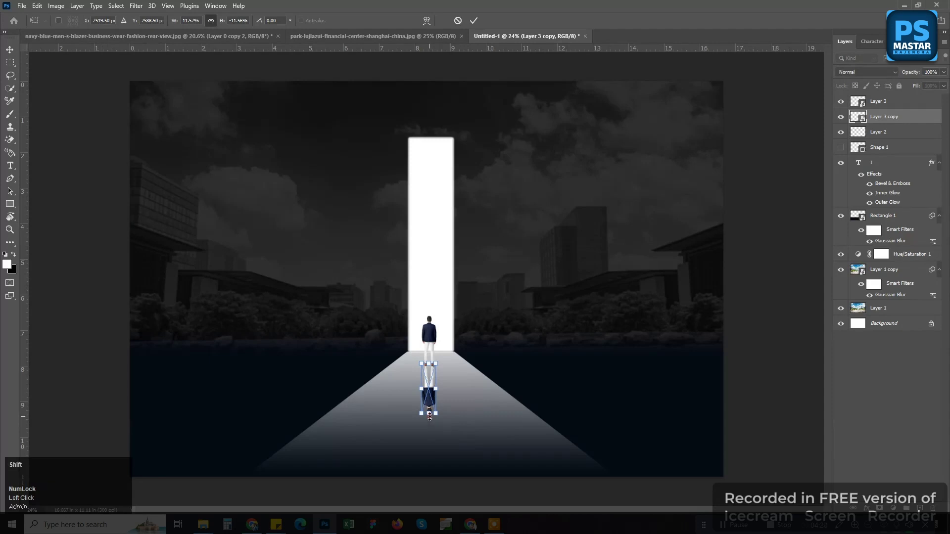
pyautogui.moveTo(429, 414); pyautogui.dragTo(428, 475)
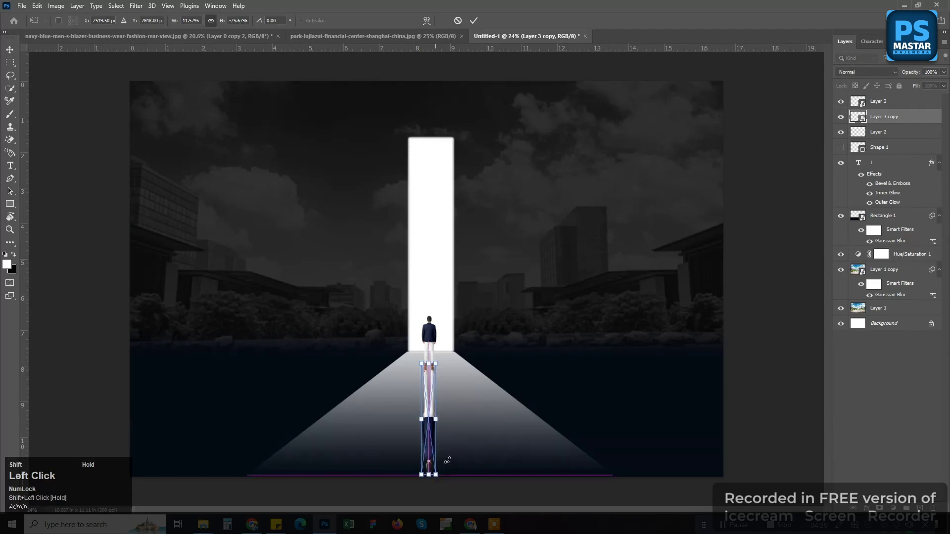
pyautogui.press('space')
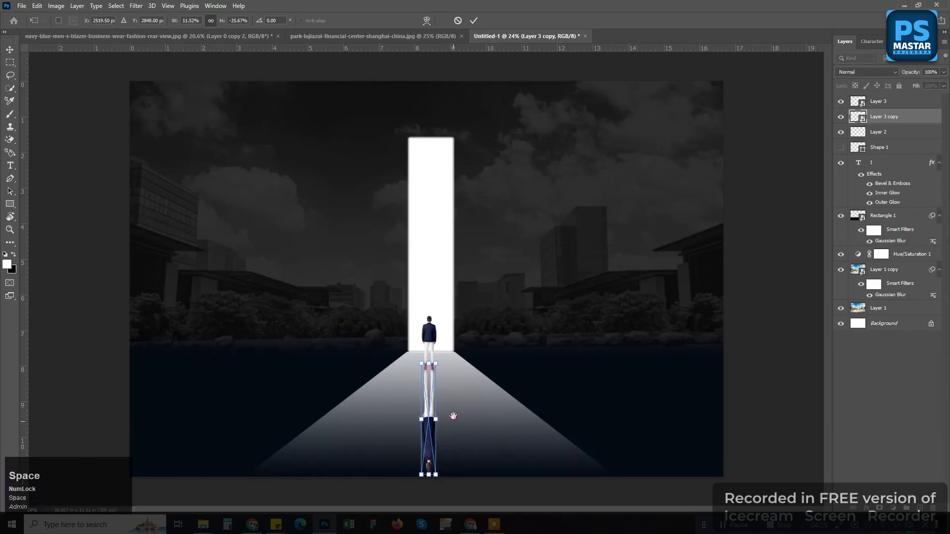
# - Spread the head end of the flipped copy symmetrically to about 233.90% width so it flares in perspective along the beam
pyautogui.rightClick(430, 468)
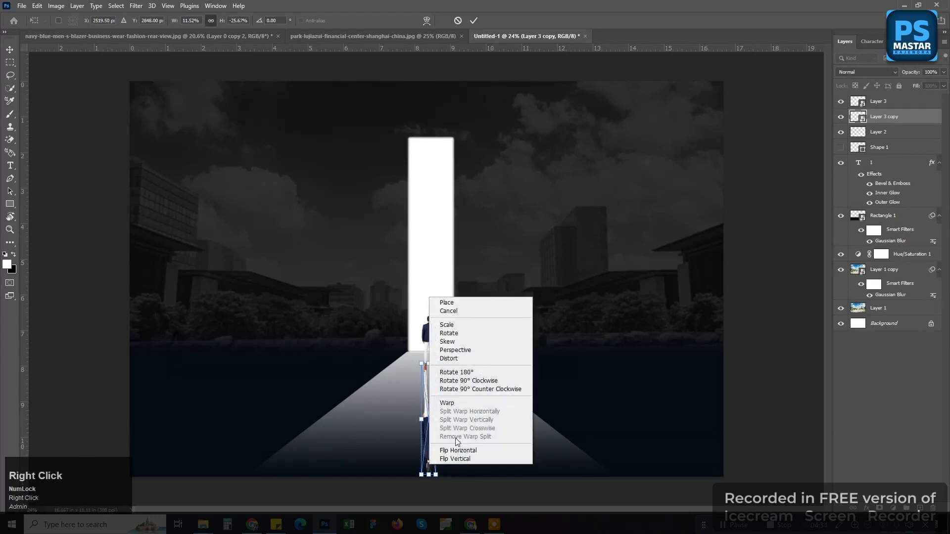
pyautogui.click(451, 355)
pyautogui.moveTo(436, 475); pyautogui.dragTo(578, 472)
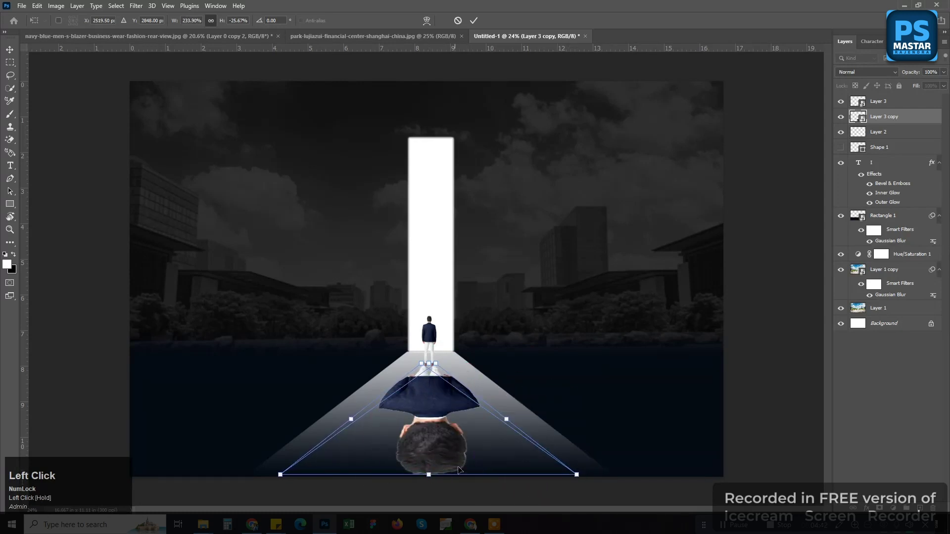
pyautogui.scroll(-3, 430, 416)
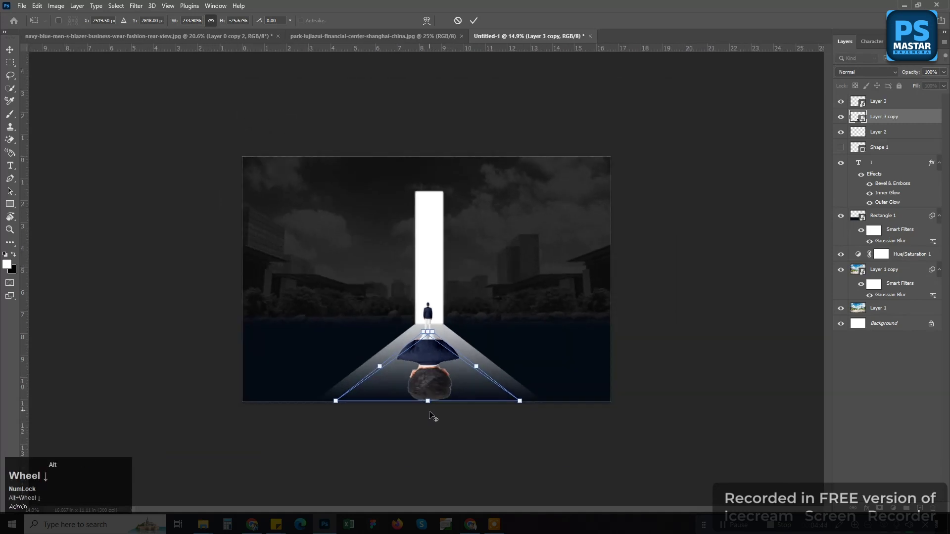
pyautogui.scroll(-1, 432, 416)
pyautogui.click(428, 383)
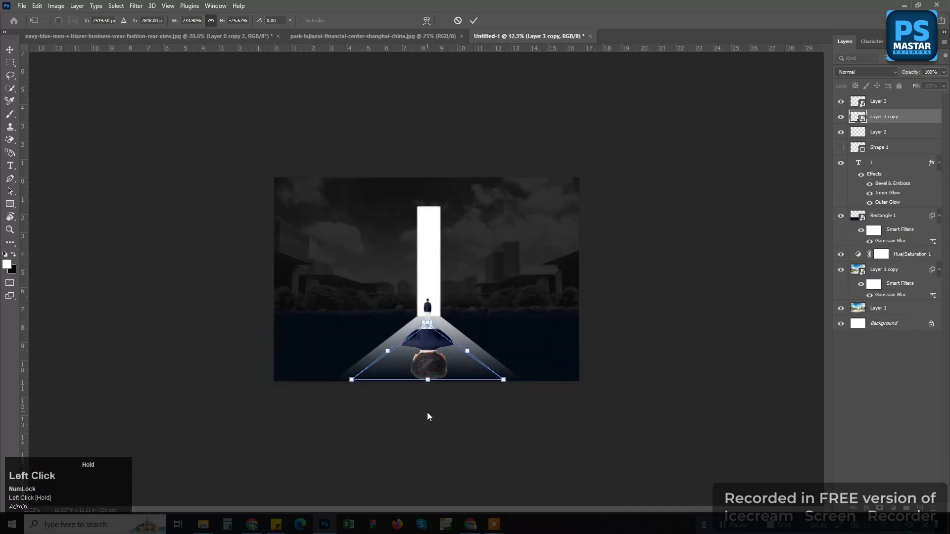
pyautogui.moveTo(428, 381)
pyautogui.mouseDown()
pyautogui.moveTo(430, 403)
pyautogui.moveTo(427, 390)
pyautogui.mouseUp()
pyautogui.hotkey('ctrl', 'z')
pyautogui.click(427, 391)
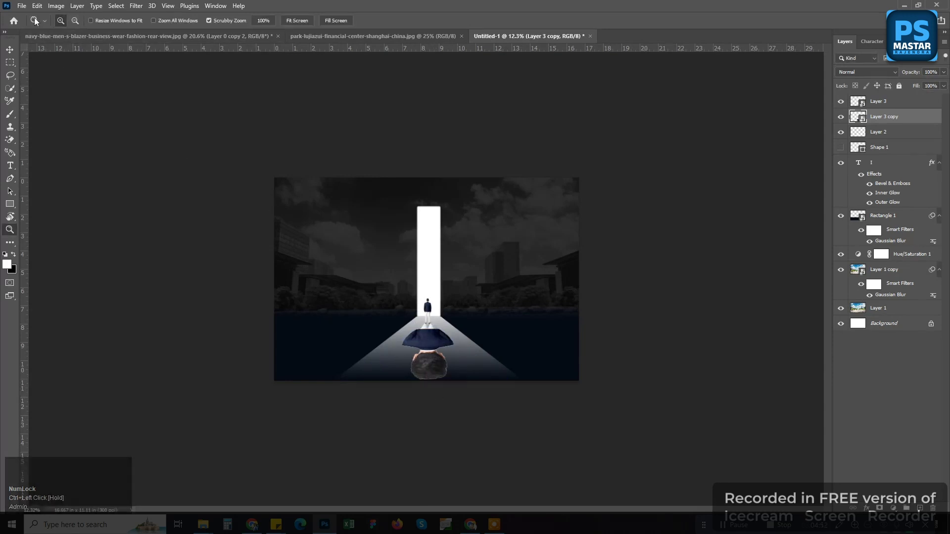
# - Free-transform the flared copy so it extends well past the canvas's lower edge, at about 520.50% width and 58.74% height
pyautogui.click(56, 6)
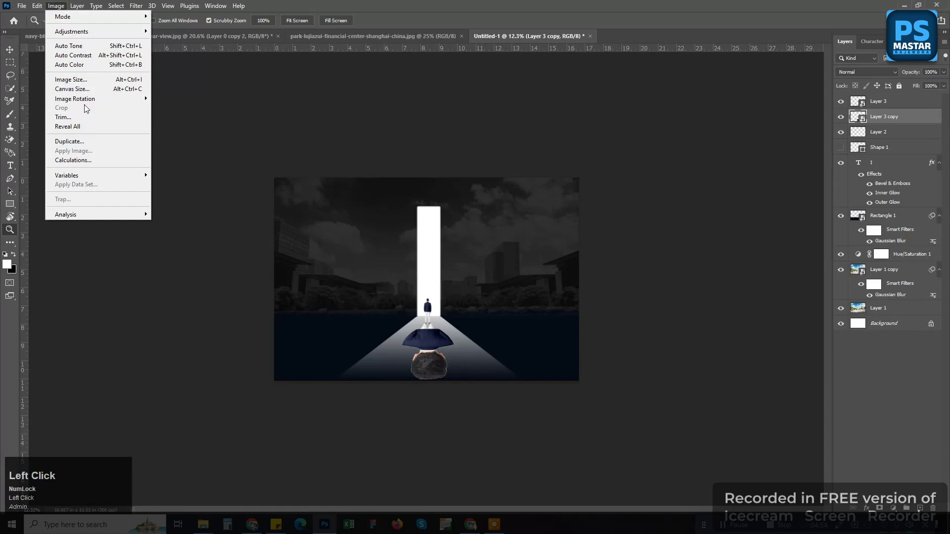
pyautogui.moveTo(37, 5)
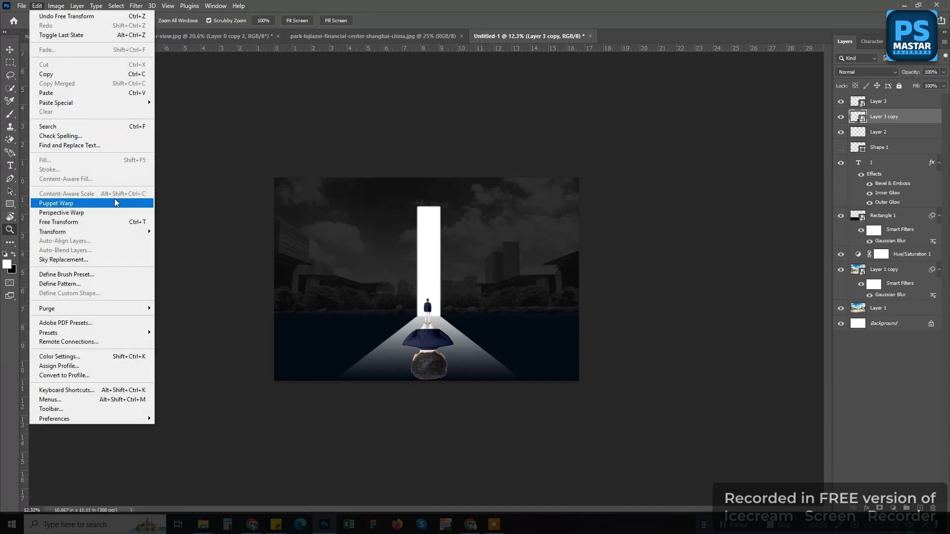
pyautogui.click(111, 222)
pyautogui.moveTo(428, 380); pyautogui.dragTo(435, 454)
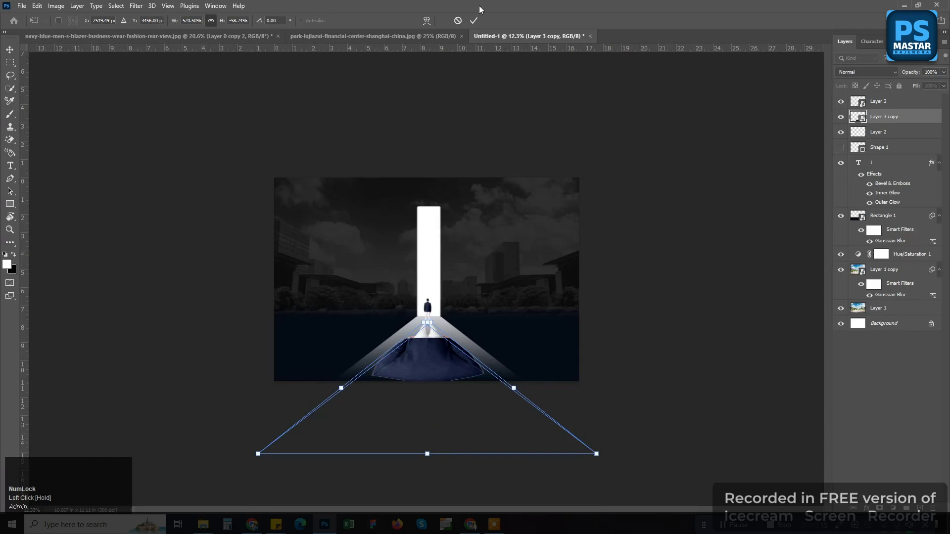
pyautogui.click(473, 20)
# - Lower the opacity of Layer 3 copy to about 32%
pyautogui.scroll(3, 449, 346)
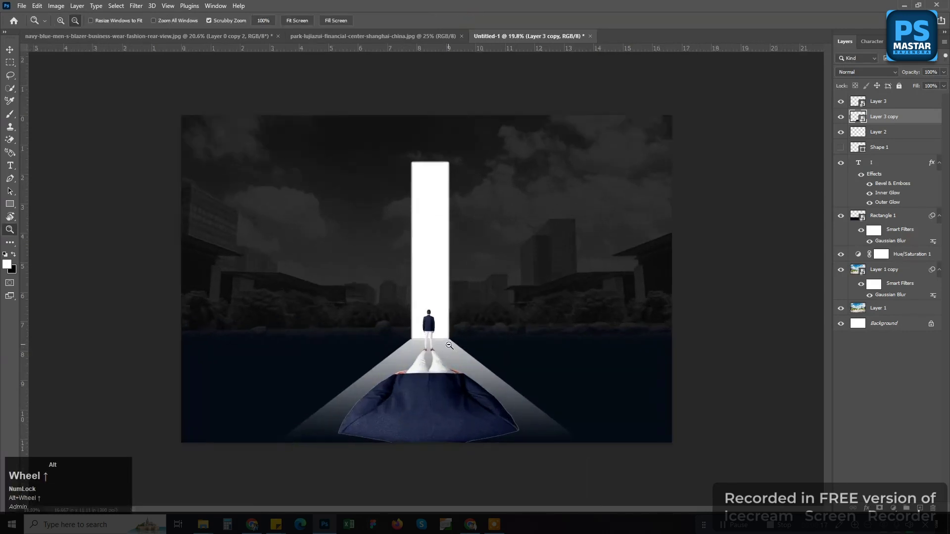
pyautogui.scroll(2, 449, 345)
pyautogui.scroll(-1, 446, 389)
pyautogui.scroll(-1, 439, 388)
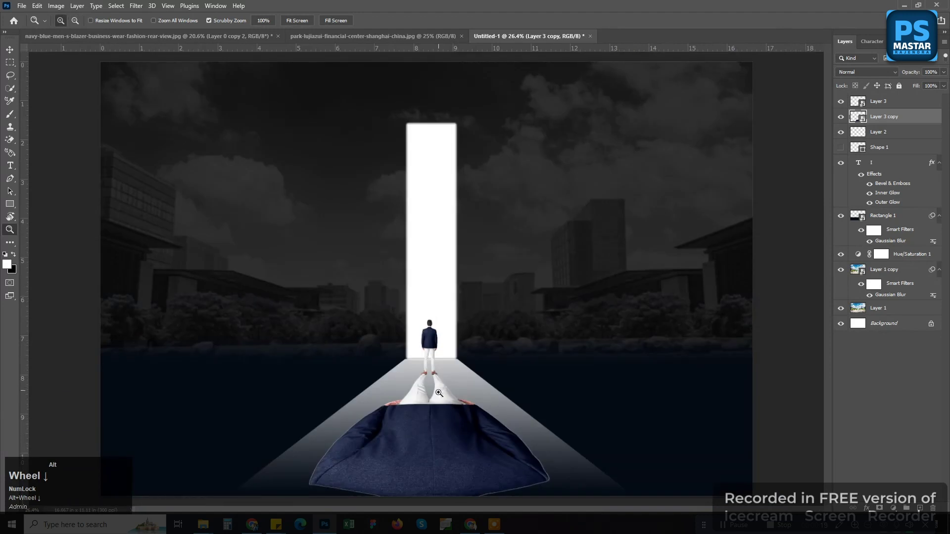
pyautogui.click(944, 73)
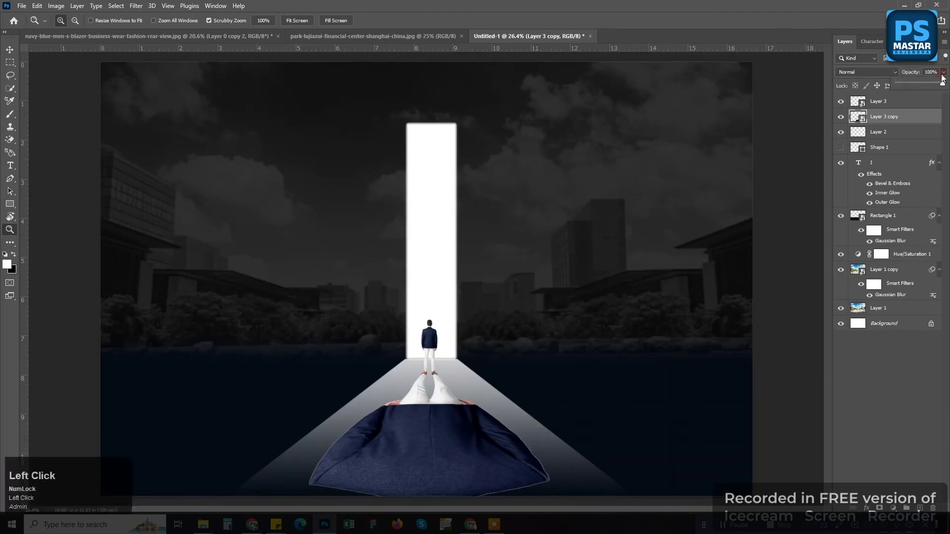
pyautogui.moveTo(945, 84); pyautogui.dragTo(920, 73)
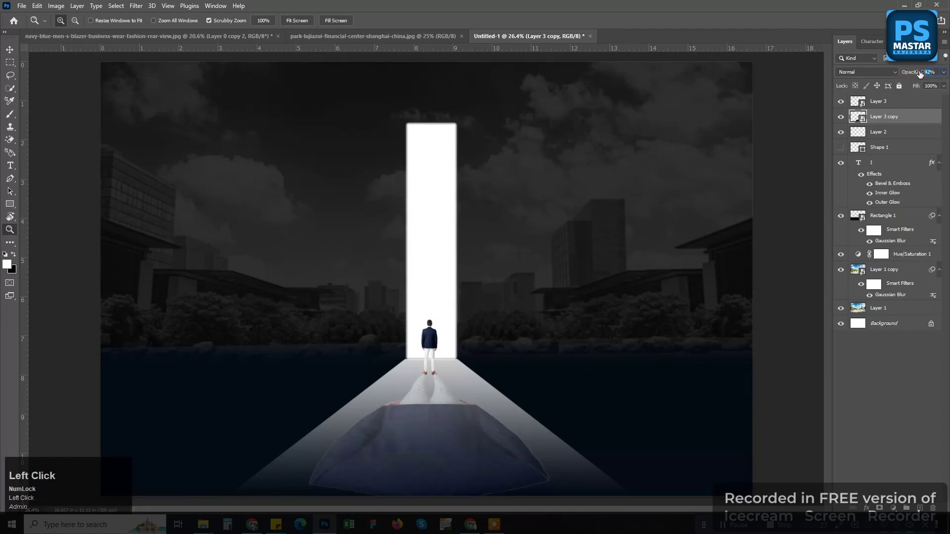
# - Set the opacity of Layer 3 copy to 50%
pyautogui.write('50')
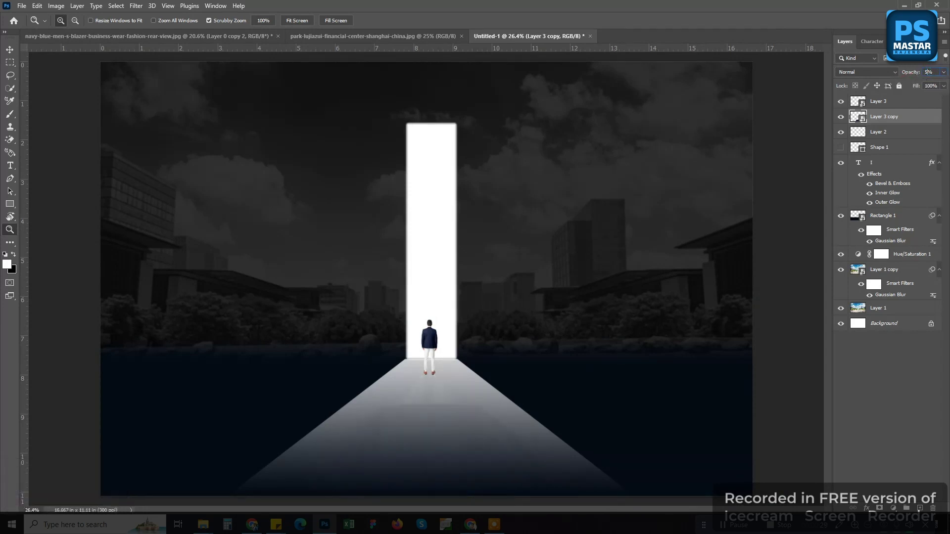
pyautogui.press('Return')
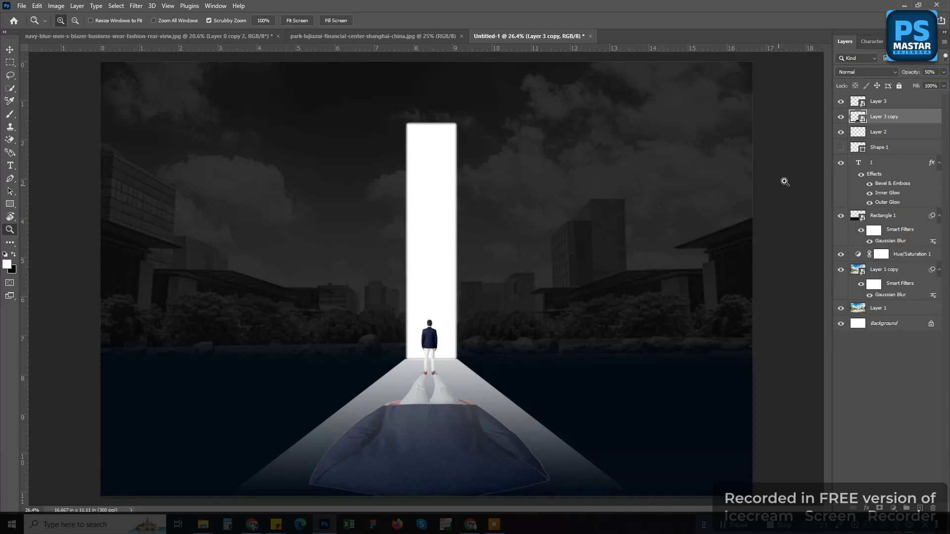
pyautogui.click(872, 116)
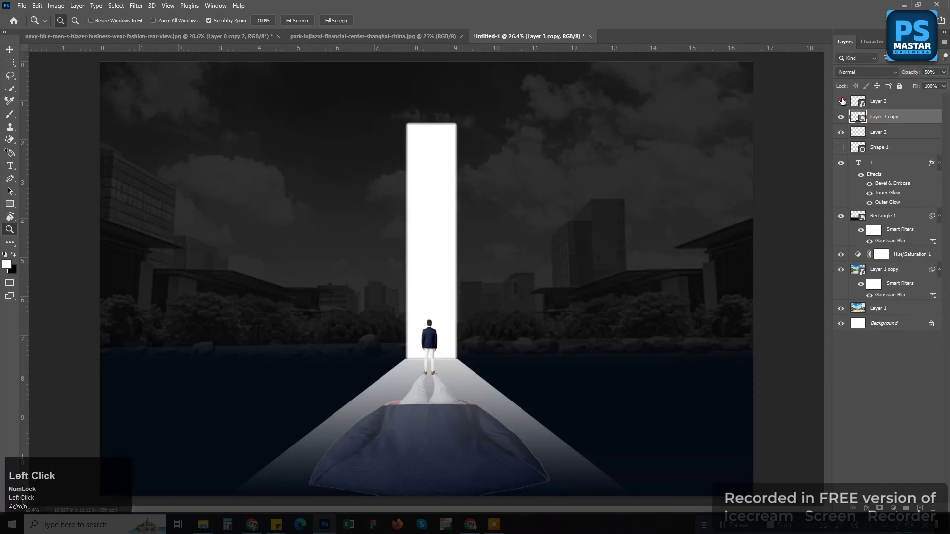
pyautogui.click(841, 102)
pyautogui.click(841, 101)
# - Add a new layer above Layer 3 copy and draw a black-to-transparent linear gradient from below the canvas up to the letter's upper part
pyautogui.click(921, 508)
pyautogui.scroll(-5, 336, 293)
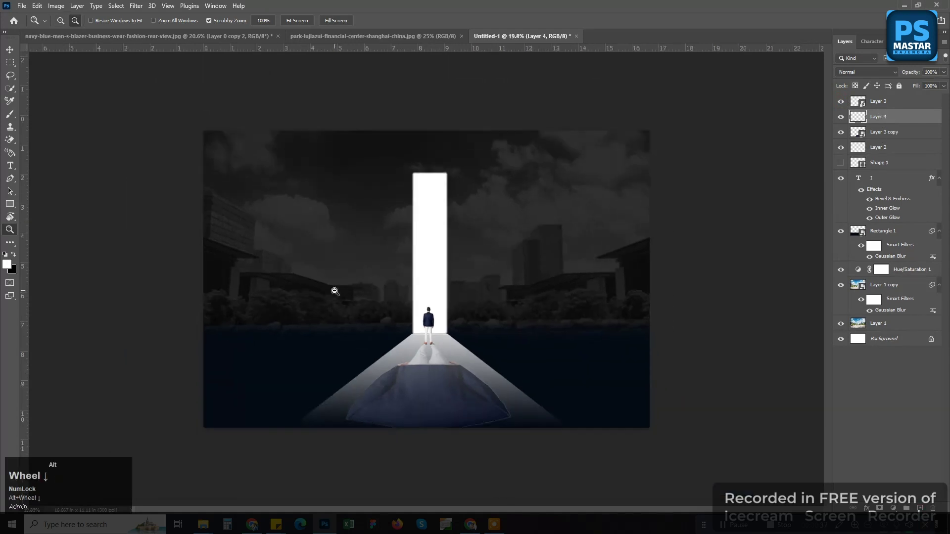
pyautogui.scroll(3, 442, 434)
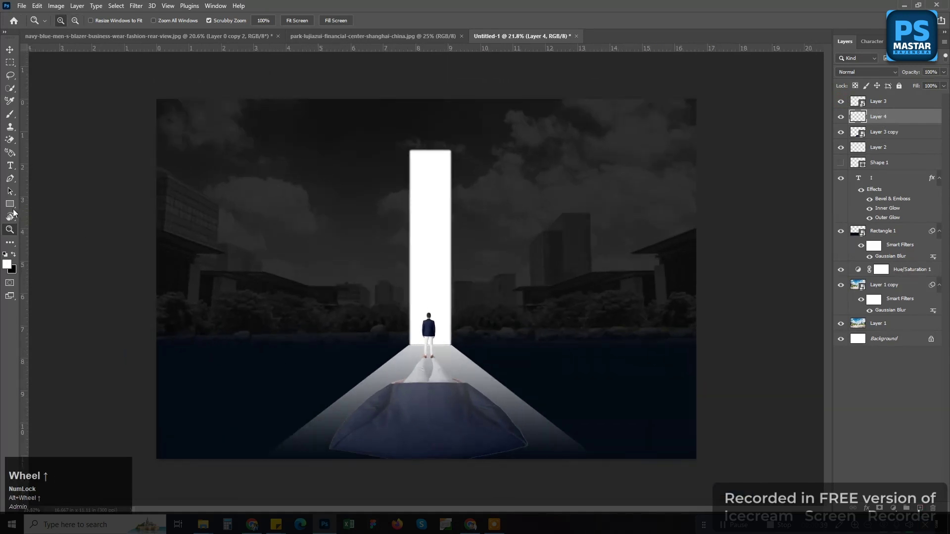
pyautogui.click(9, 246)
pyautogui.click(10, 247)
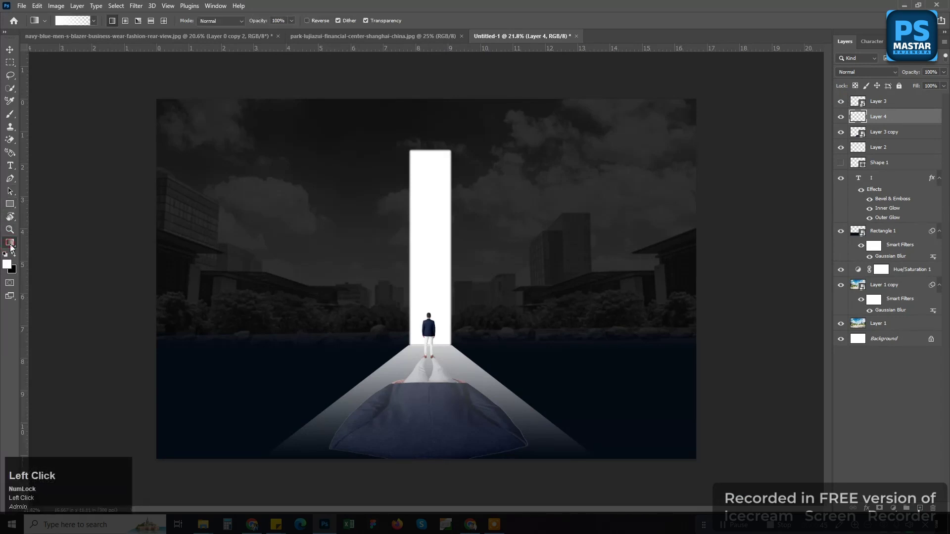
pyautogui.click(13, 256)
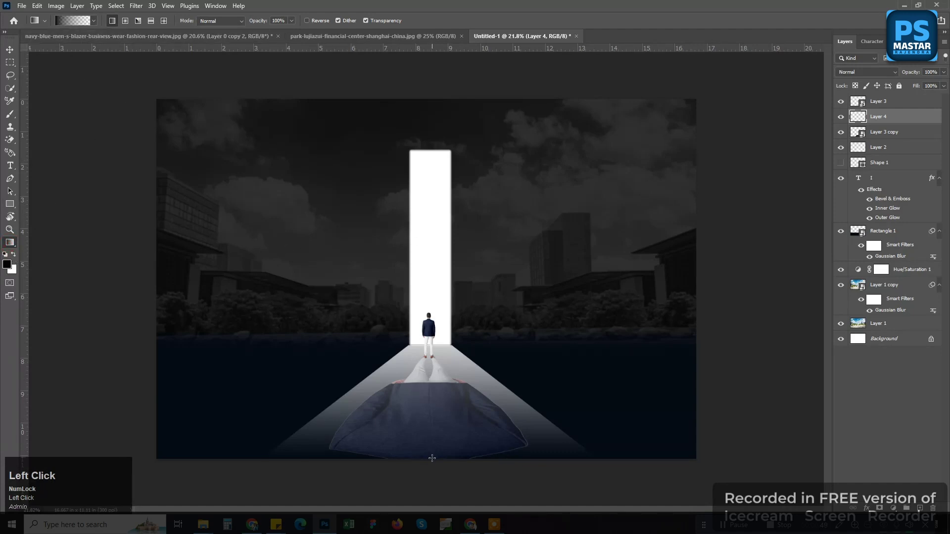
pyautogui.moveTo(429, 477); pyautogui.dragTo(418, 188)
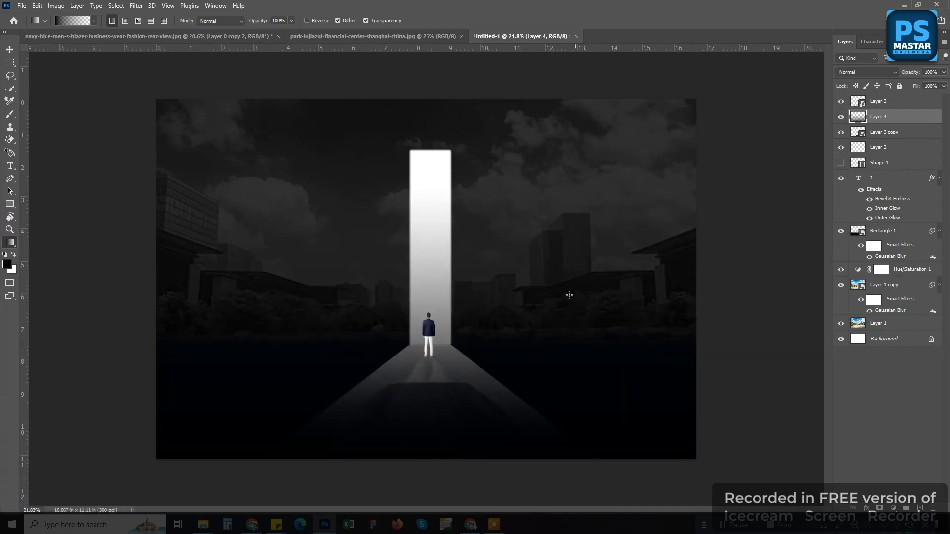
# - Check the gradient's effect around the businessman by hiding and reshowing Layer 3
pyautogui.scroll(2, 437, 342)
pyautogui.scroll(-1, 437, 344)
pyautogui.scroll(-2, 434, 350)
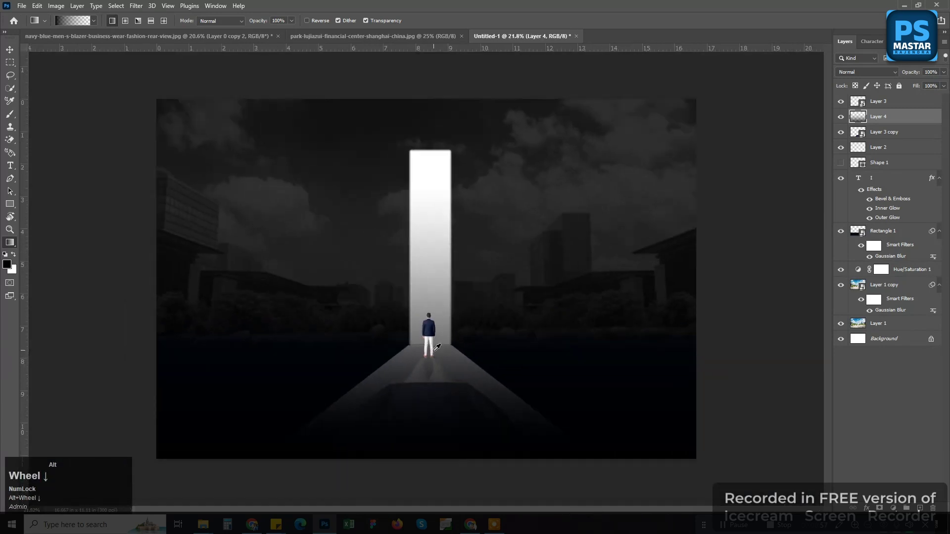
pyautogui.scroll(1, 437, 348)
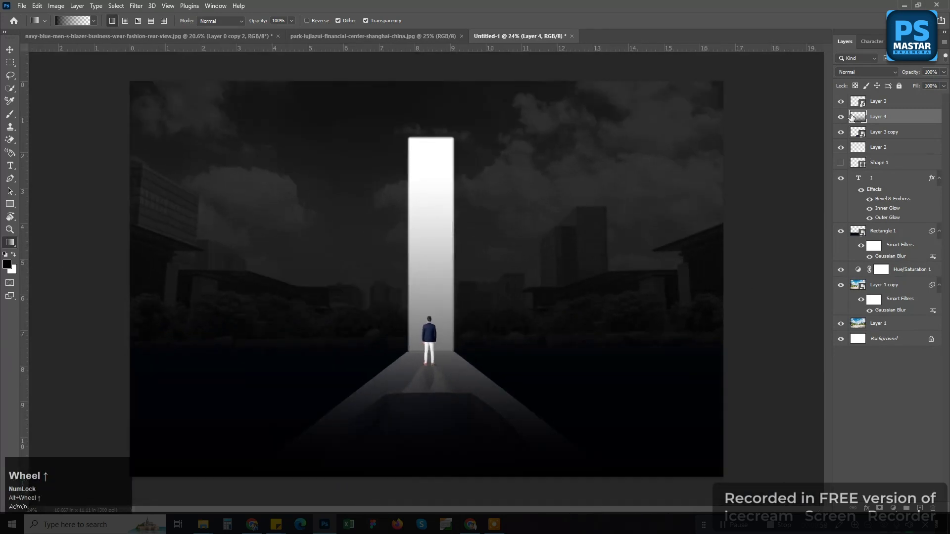
pyautogui.click(841, 101)
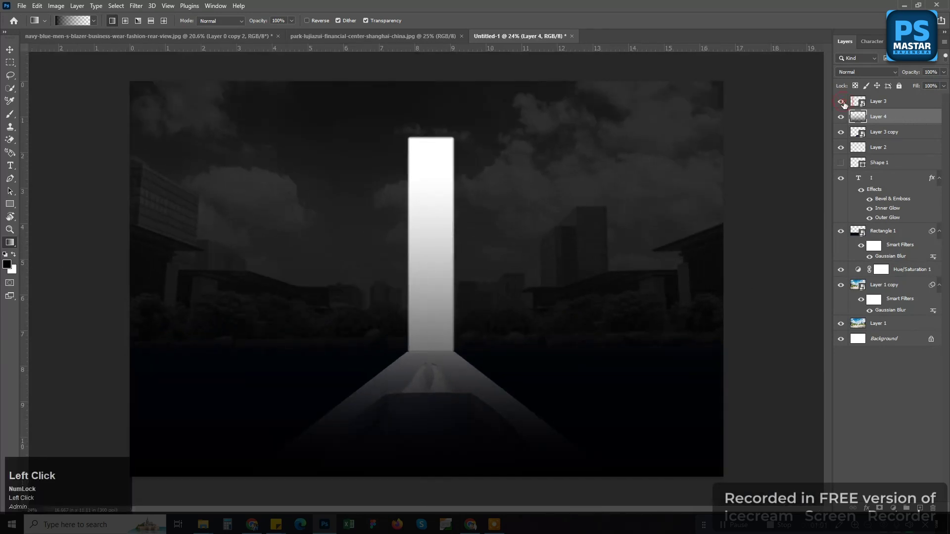
pyautogui.click(841, 101)
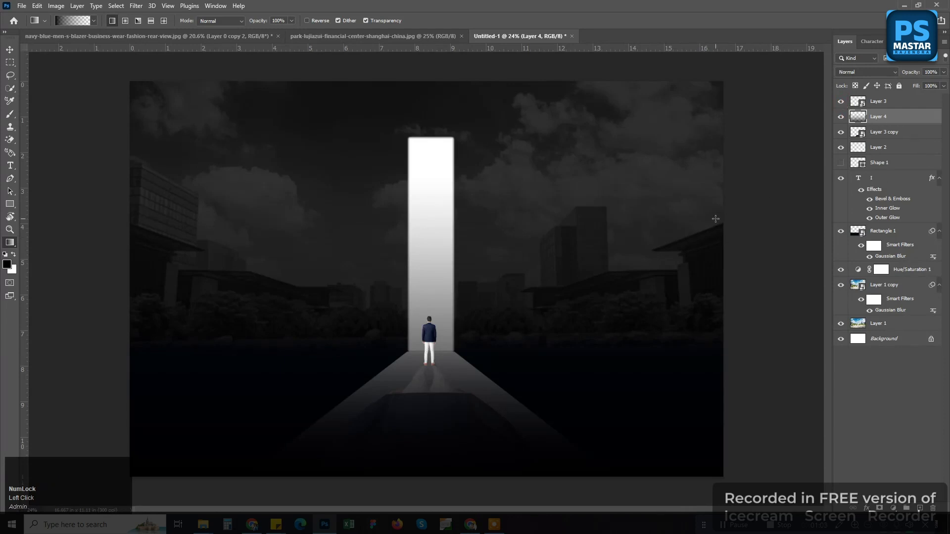
pyautogui.click(724, 526)
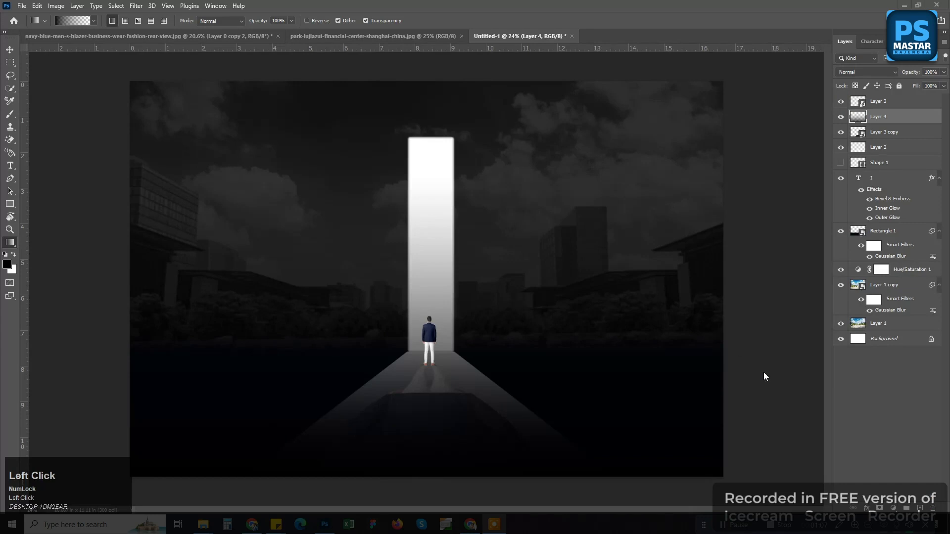
# - Try an Exposure adjustment of -7.43 above Layer 3 copy and undo the exposure change
pyautogui.click(882, 132)
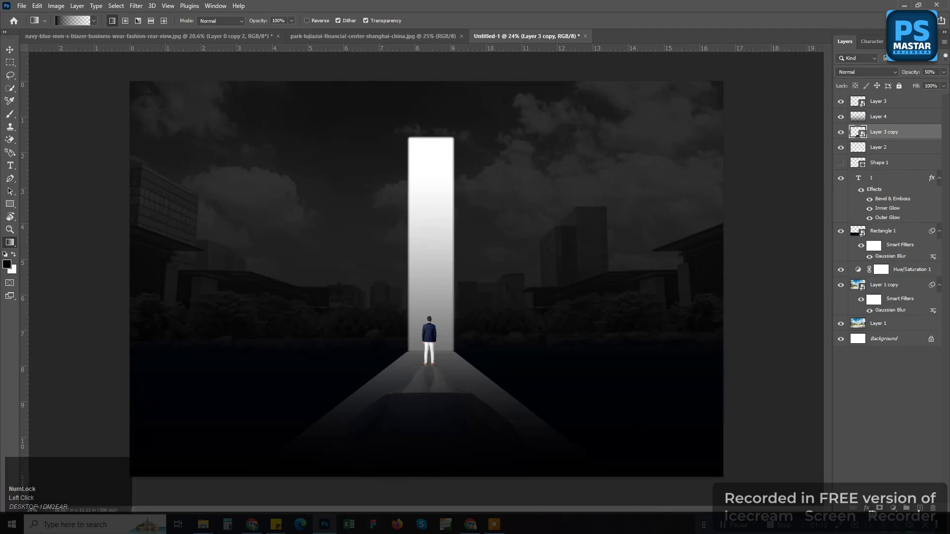
pyautogui.click(893, 509)
pyautogui.click(889, 392)
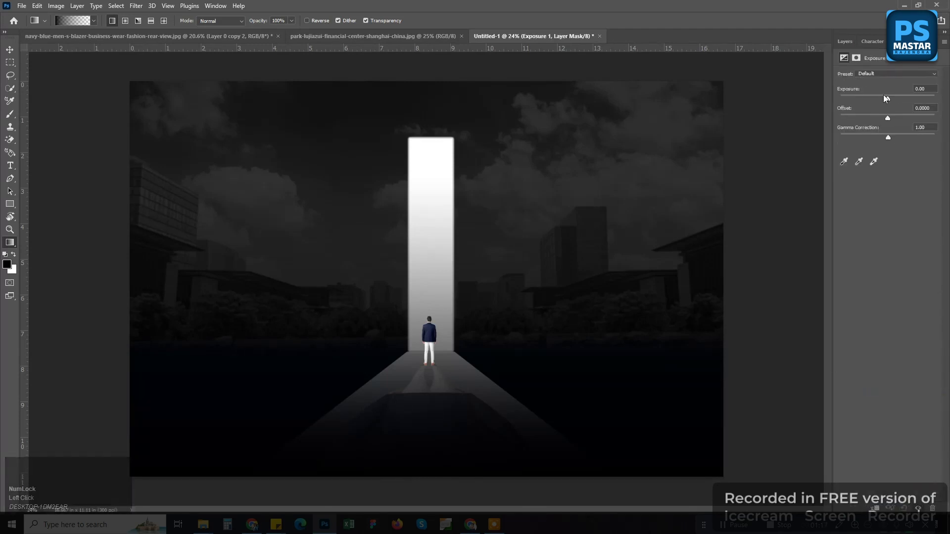
pyautogui.moveTo(887, 99); pyautogui.dragTo(855, 100)
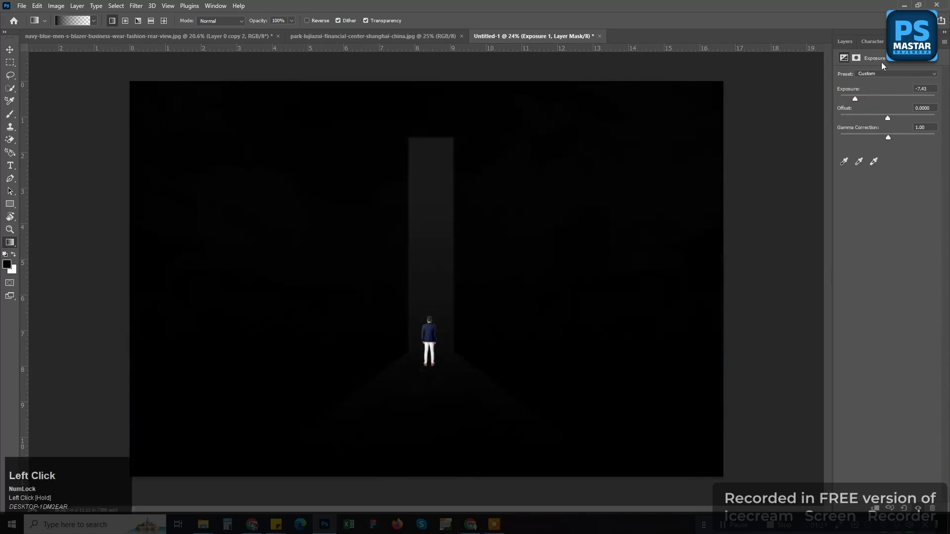
pyautogui.click(845, 42)
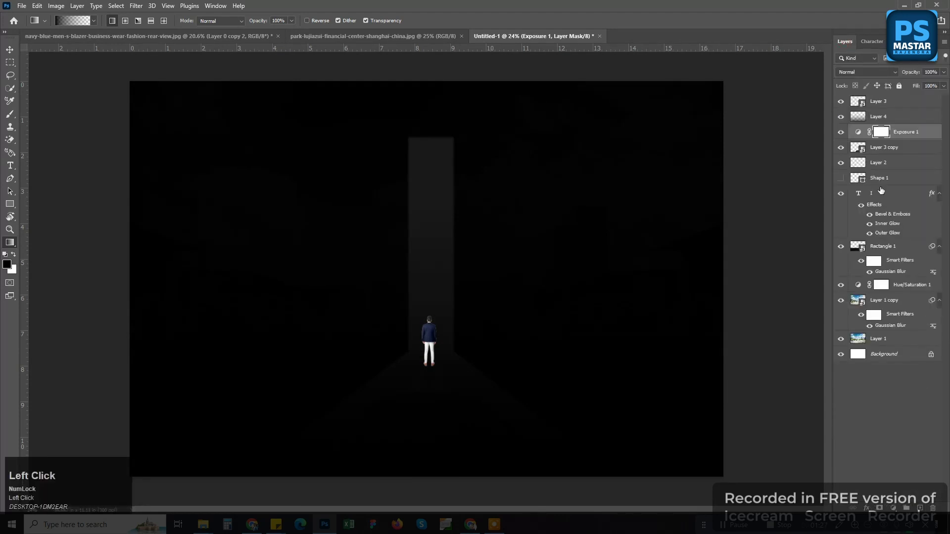
pyautogui.hotkey('ctrl', 'z')
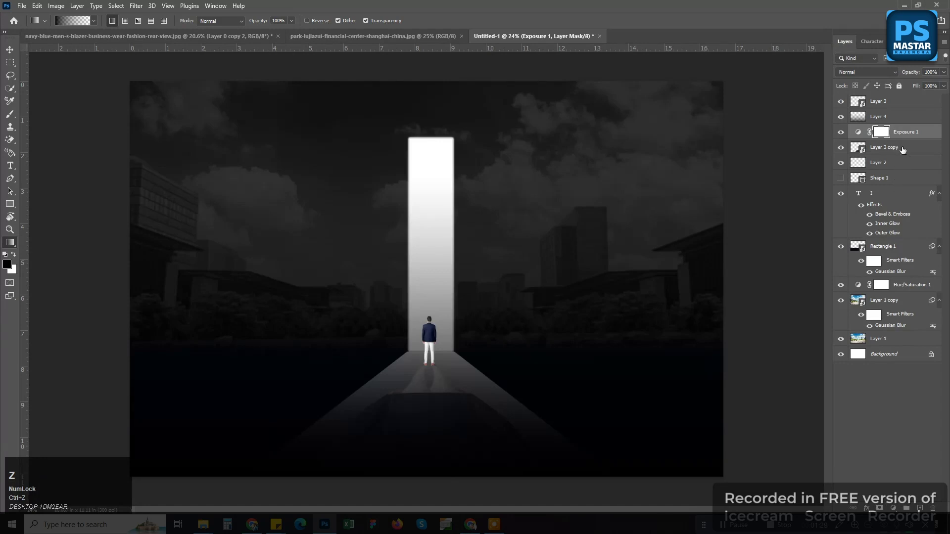
# - Delete the Exposure 1 adjustment layer together with its mask
pyautogui.click(932, 508)
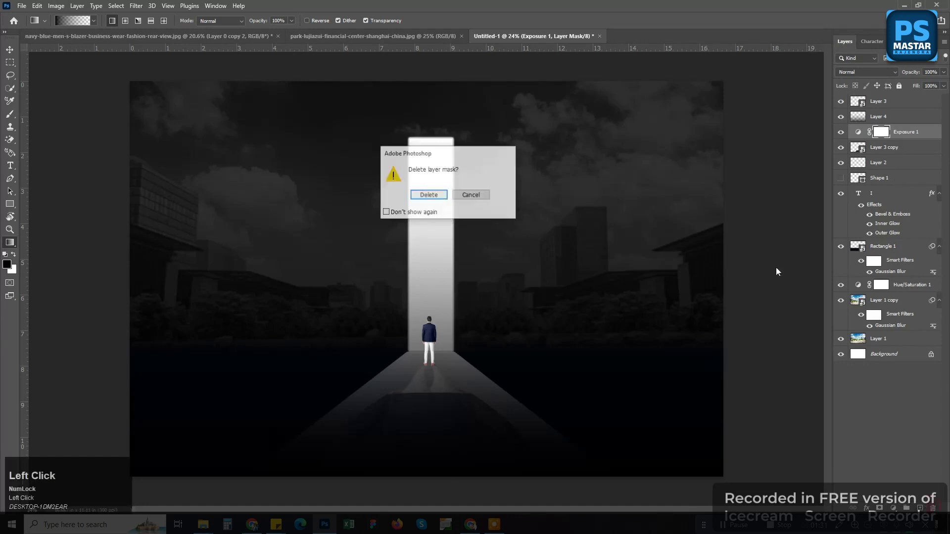
pyautogui.click(428, 195)
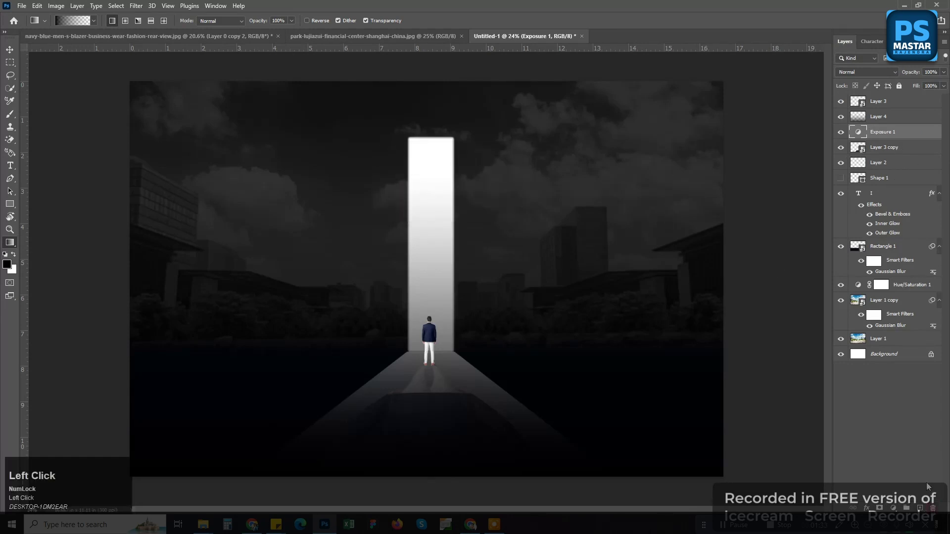
pyautogui.click(932, 508)
pyautogui.click(425, 195)
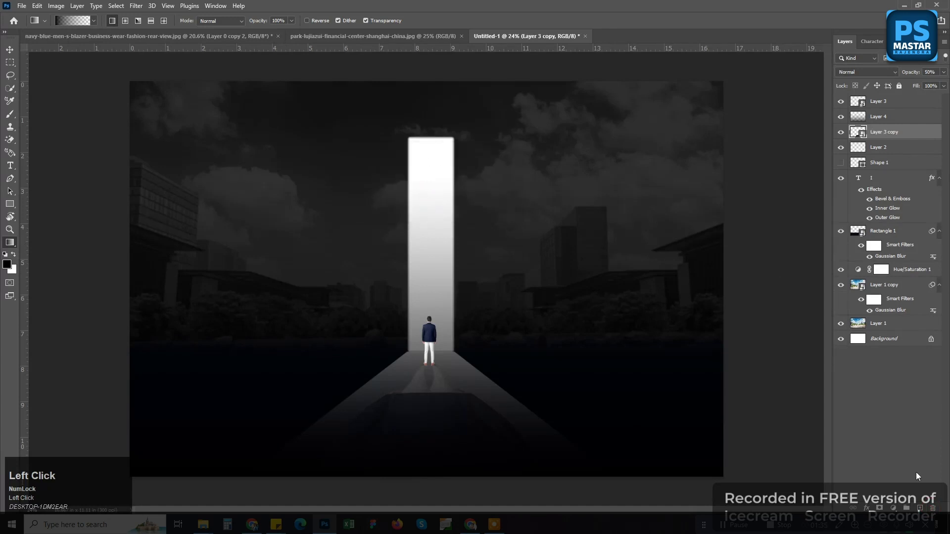
# - Add a Brightness/Contrast adjustment layer above Layer 3 copy and adjust its contrast
pyautogui.click(893, 508)
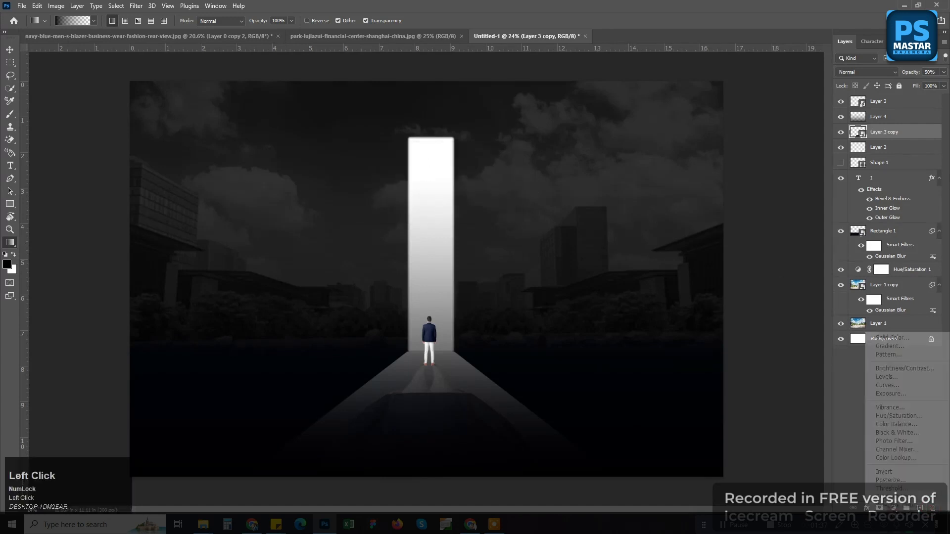
pyautogui.click(894, 372)
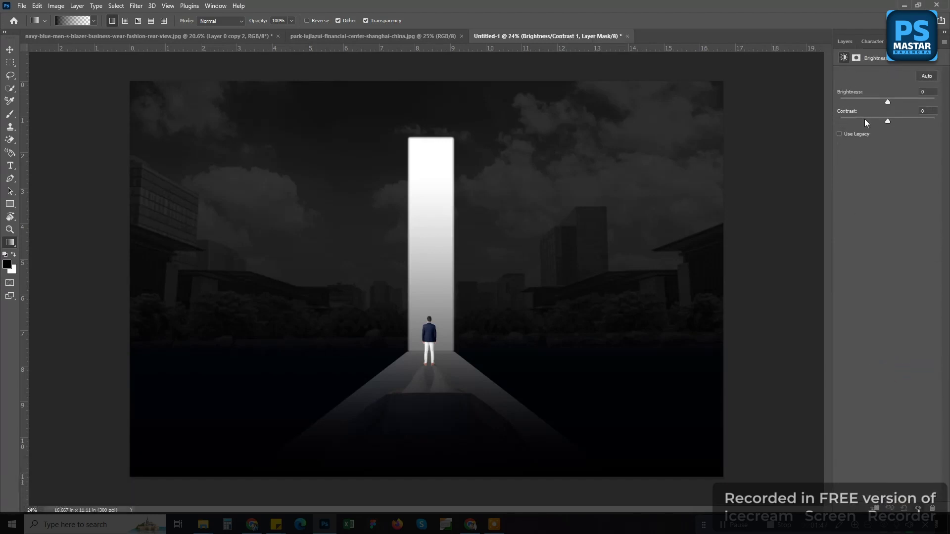
pyautogui.moveTo(861, 120); pyautogui.dragTo(904, 119)
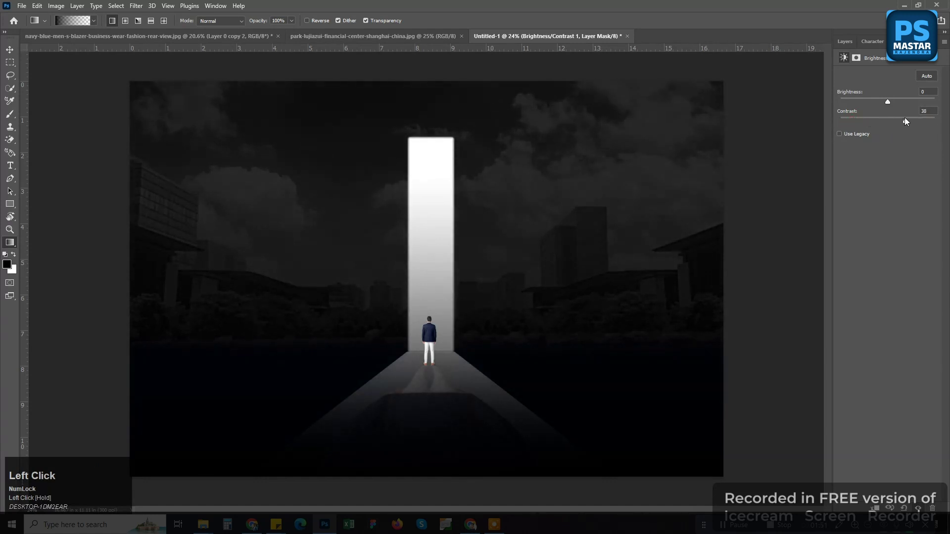
pyautogui.click(880, 120)
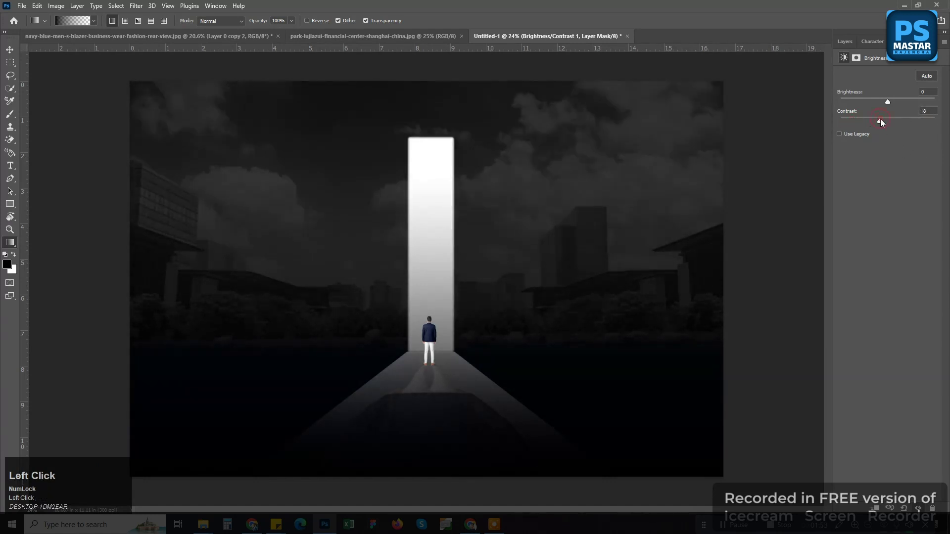
pyautogui.moveTo(889, 120); pyautogui.dragTo(911, 111)
pyautogui.click(845, 41)
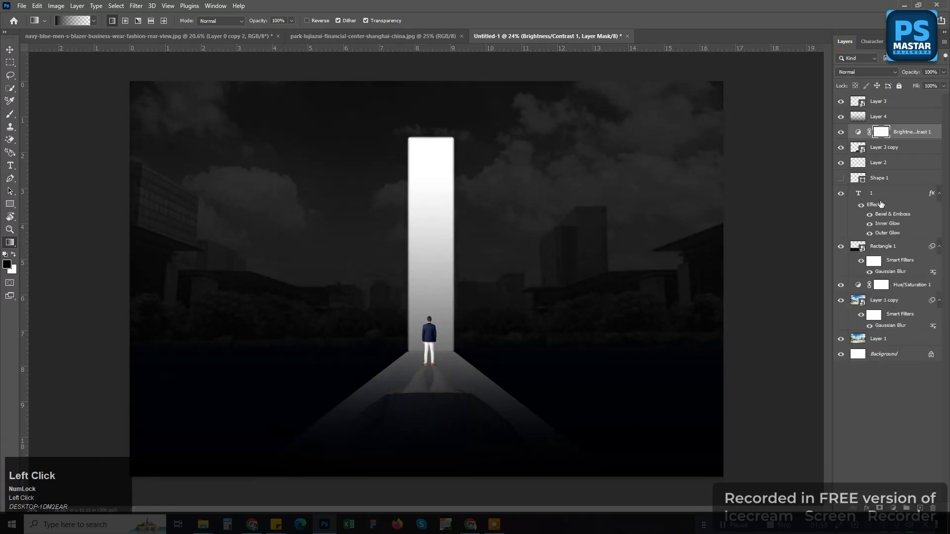
# - Check the shadow's contribution to the composite by hiding and reshowing Layer 3 copy
pyautogui.click(875, 147)
pyautogui.click(894, 132)
pyautogui.rightClick(895, 133)
pyautogui.click(895, 134)
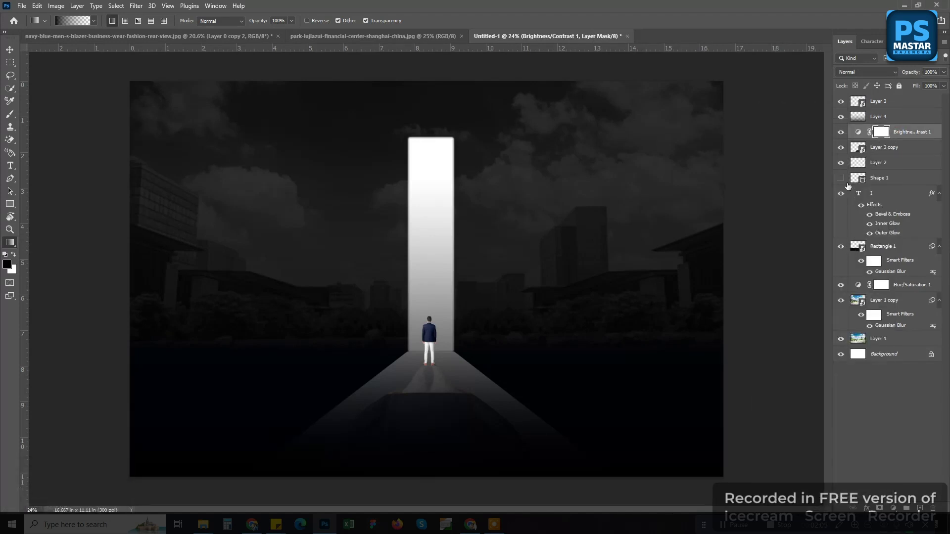
pyautogui.click(841, 148)
pyautogui.click(841, 148)
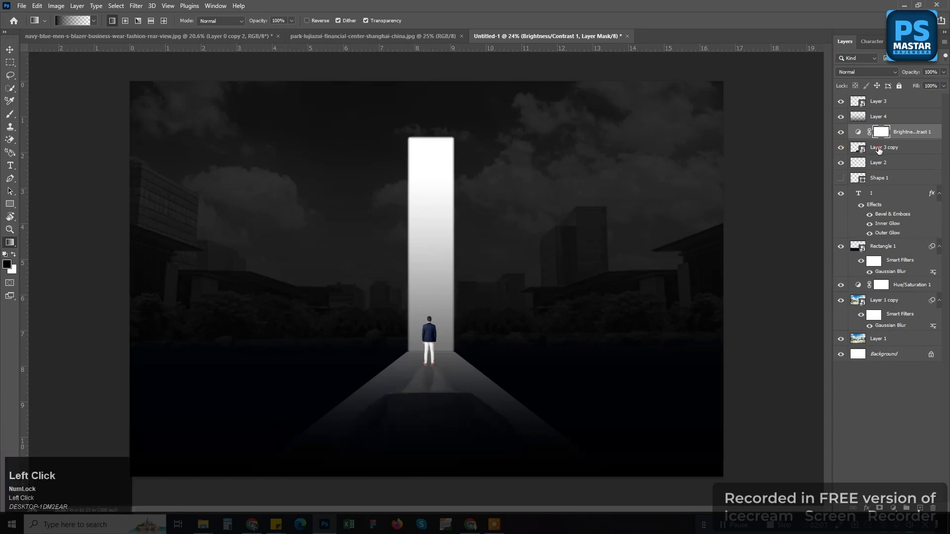
# - Turn the shadow black with a Hue/Saturation adjustment at lightness -100, clipped to Layer 3 copy
pyautogui.click(878, 147)
pyautogui.click(893, 507)
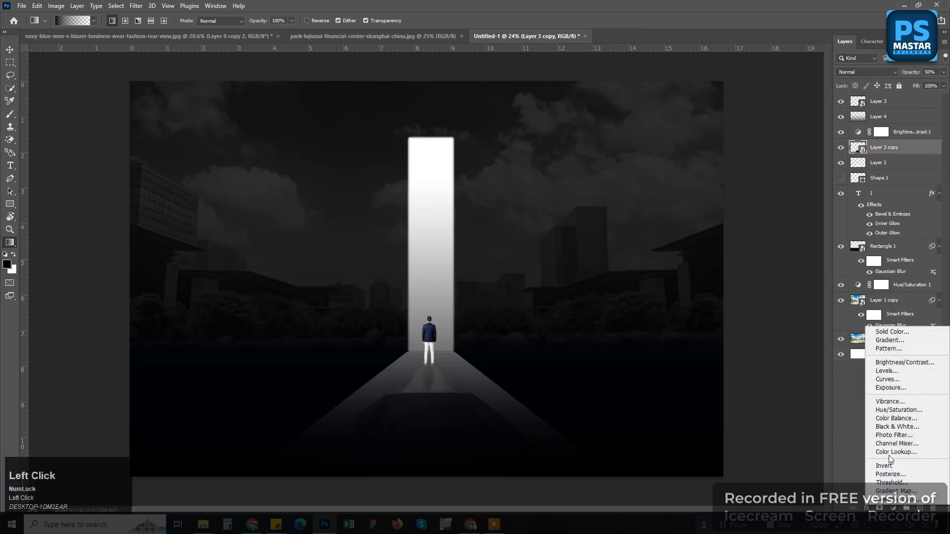
pyautogui.click(883, 410)
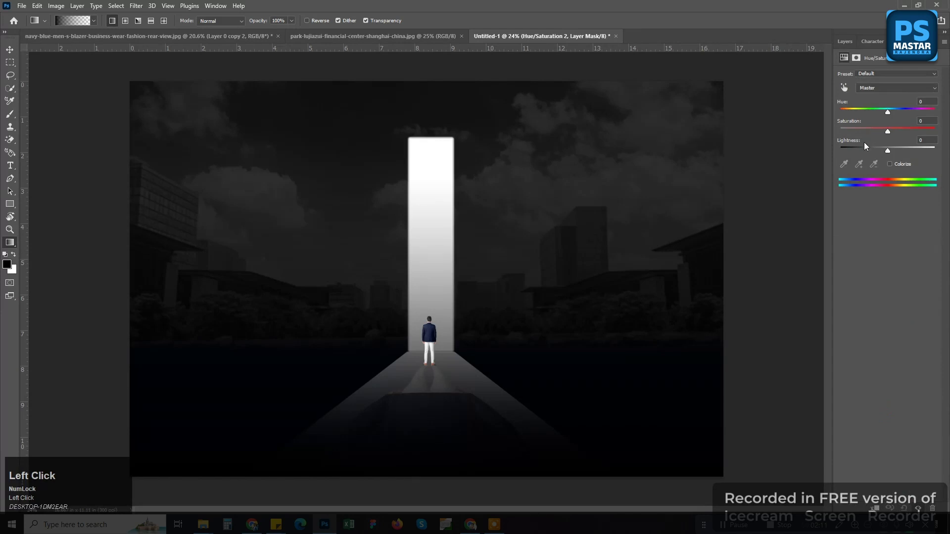
pyautogui.moveTo(856, 149); pyautogui.dragTo(839, 150)
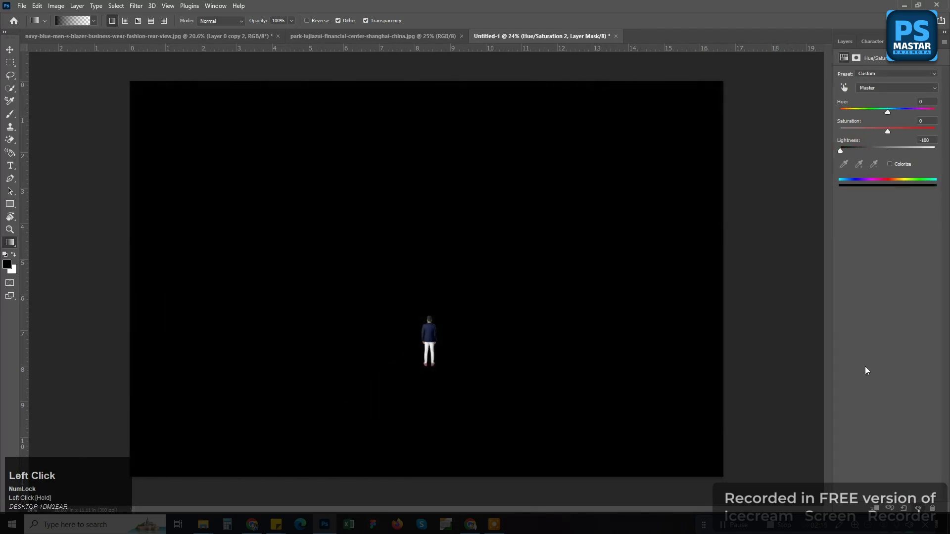
pyautogui.click(875, 509)
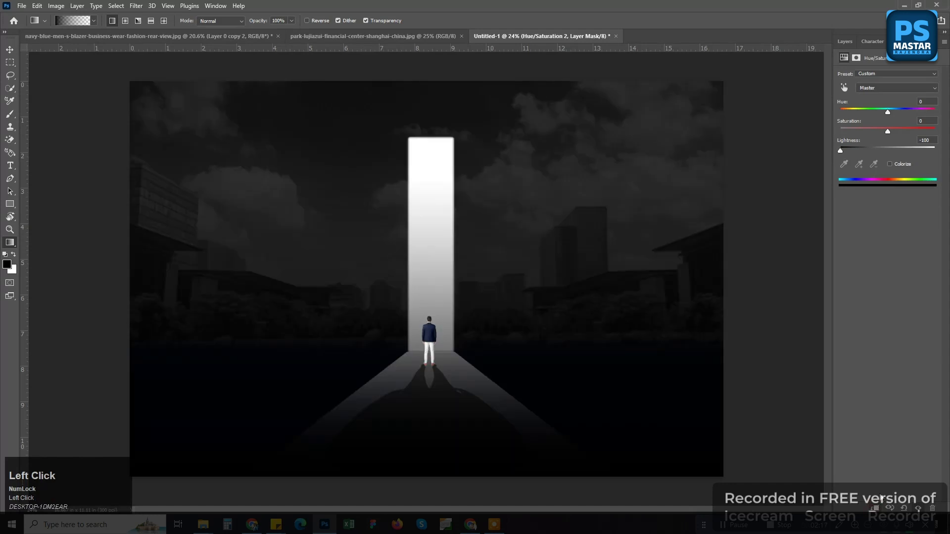
pyautogui.click(845, 42)
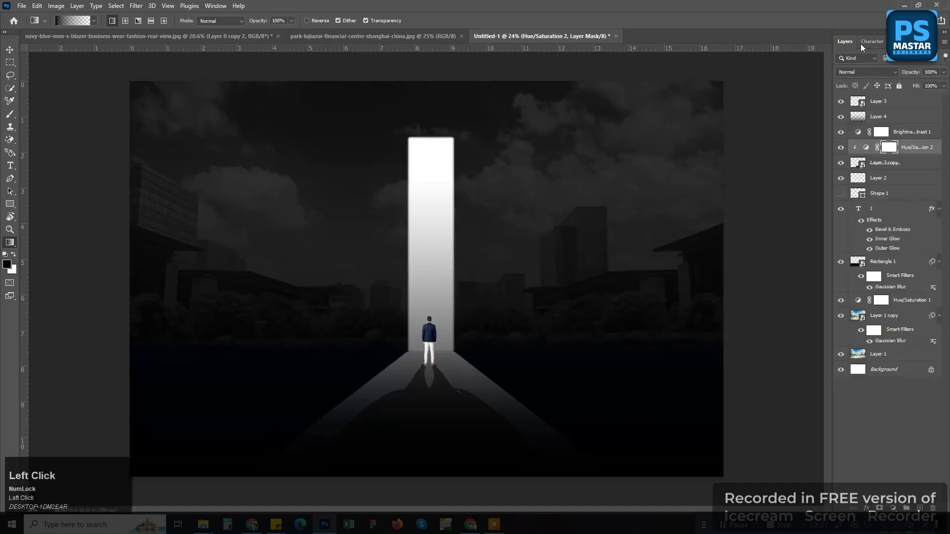
# - Compare the image with and without Layer 4, and clip the Brightness/Contrast 1 adjustment to Layer 3 copy
pyautogui.click(841, 117)
pyautogui.click(841, 117)
pyautogui.click(880, 115)
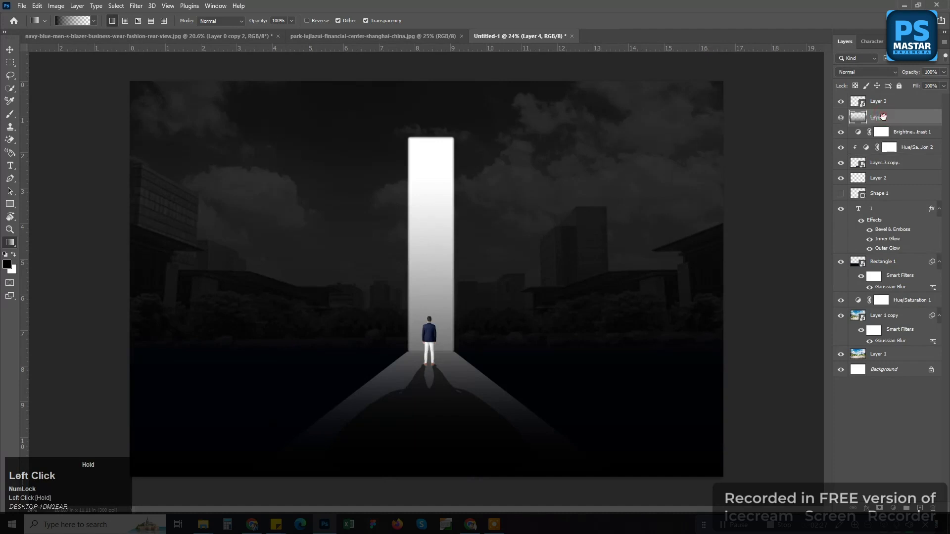
pyautogui.rightClick(876, 119)
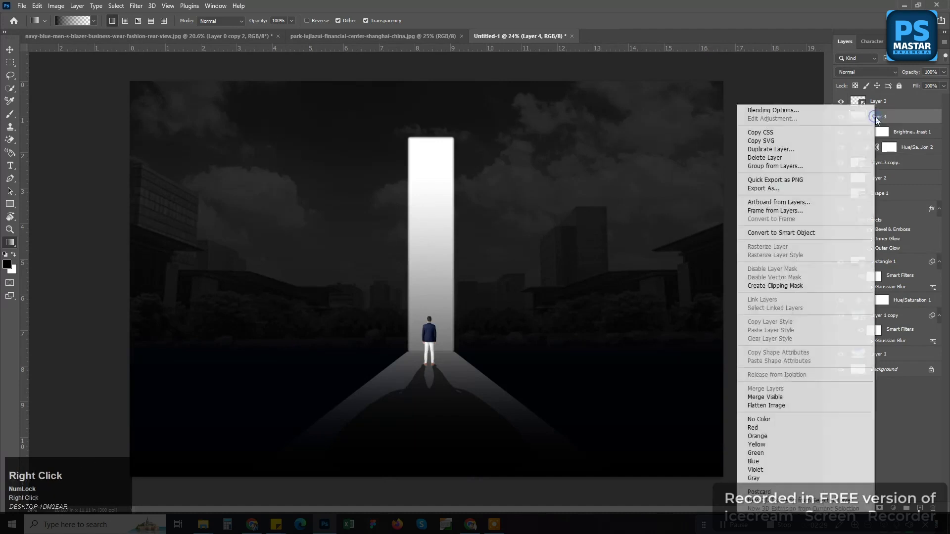
pyautogui.click(875, 118)
pyautogui.click(899, 132)
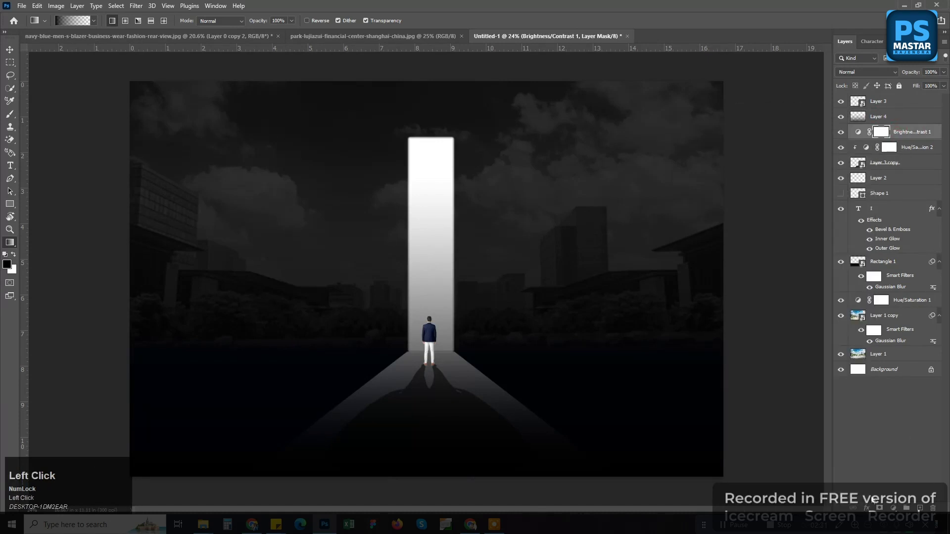
pyautogui.rightClick(897, 132)
pyautogui.click(796, 287)
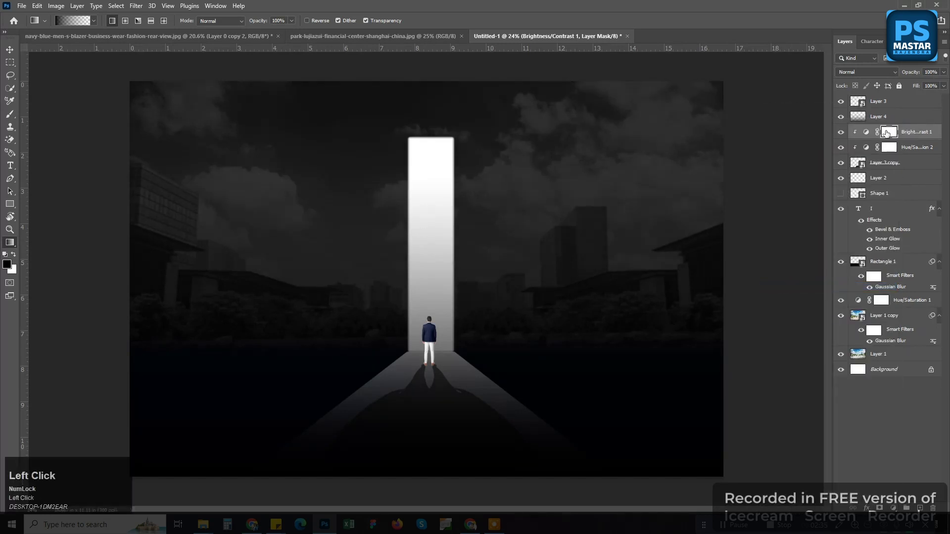
# - Try clipping Layer 4 to the Layer 3 copy shadow, compare its effect, and release the clipping mask
pyautogui.rightClick(879, 118)
pyautogui.click(775, 289)
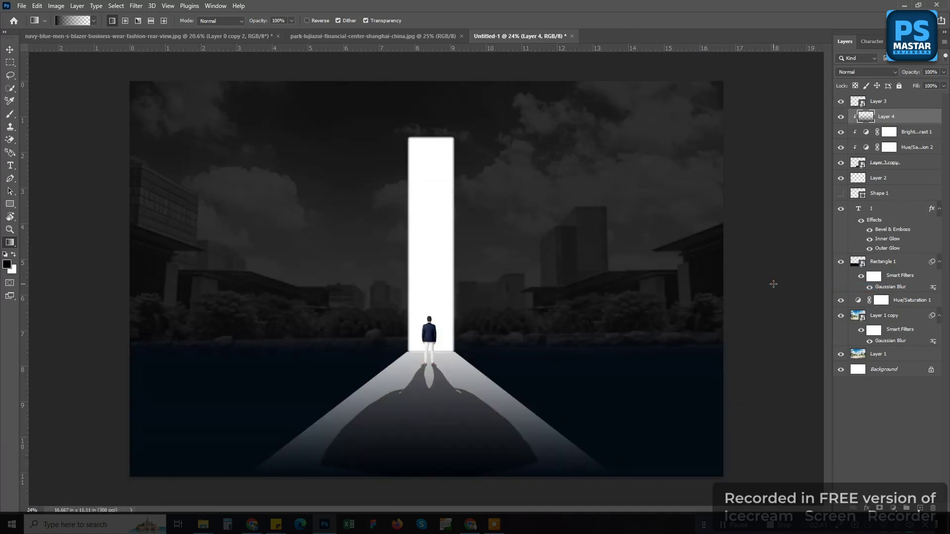
pyautogui.click(841, 117)
pyautogui.click(841, 117)
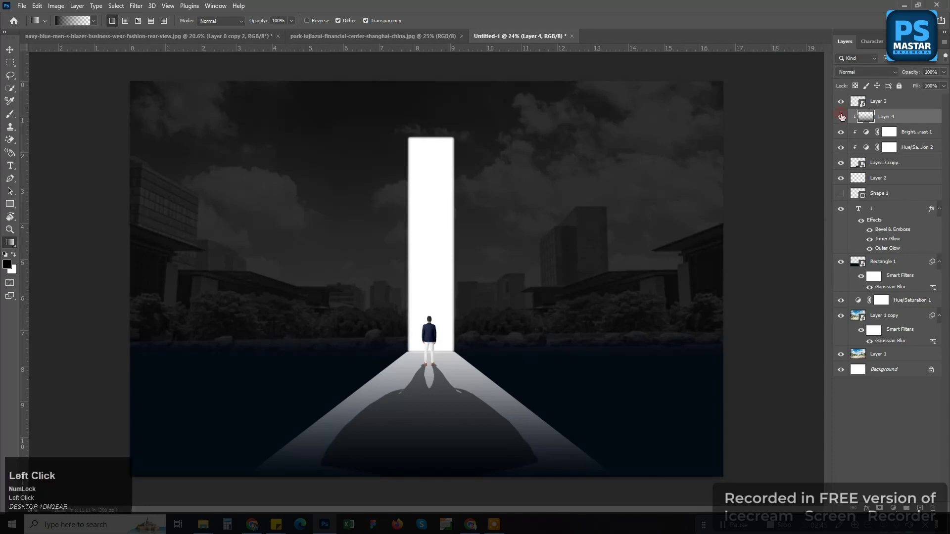
pyautogui.rightClick(884, 118)
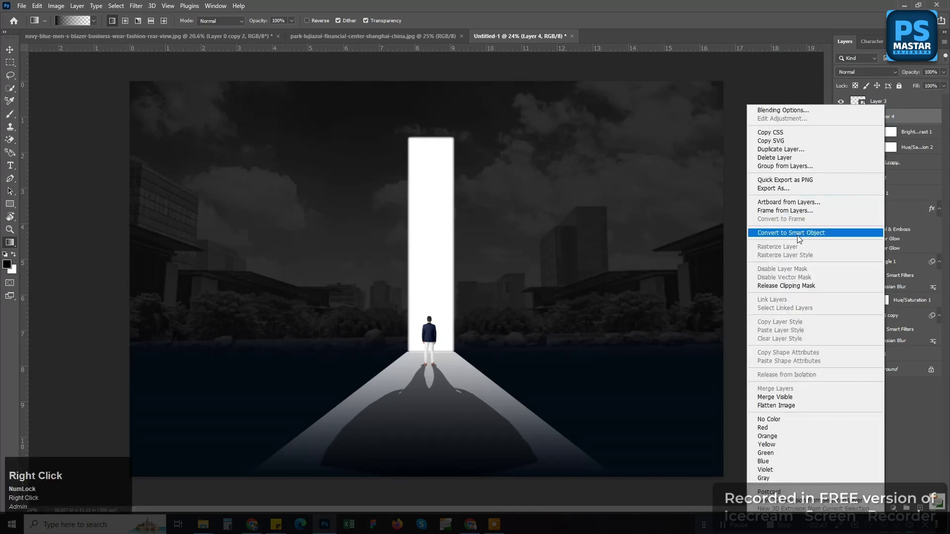
pyautogui.click(791, 285)
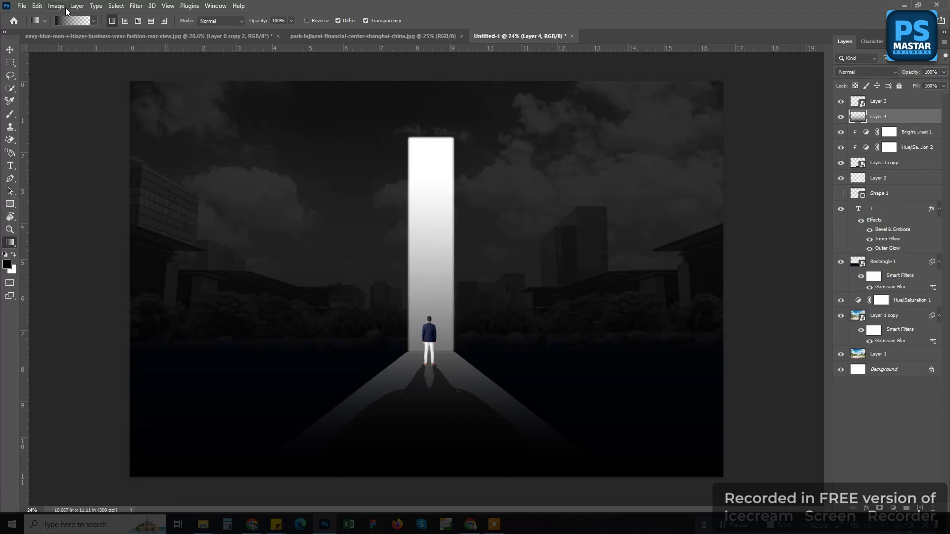
# - Squash the Layer 4 gradient vertically to about 42% height so it covers only the ground below the letter's base
pyautogui.click(37, 5)
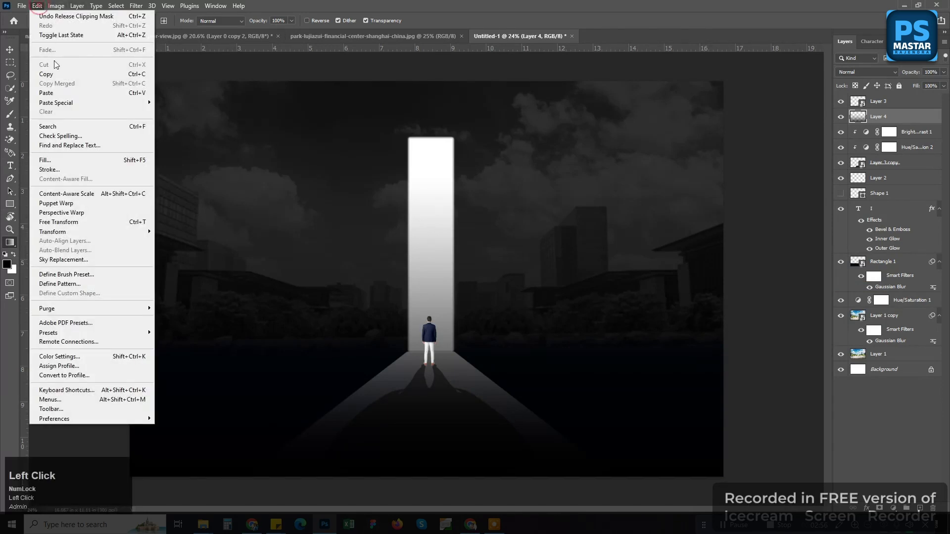
pyautogui.click(117, 222)
pyautogui.moveTo(434, 174); pyautogui.dragTo(434, 349)
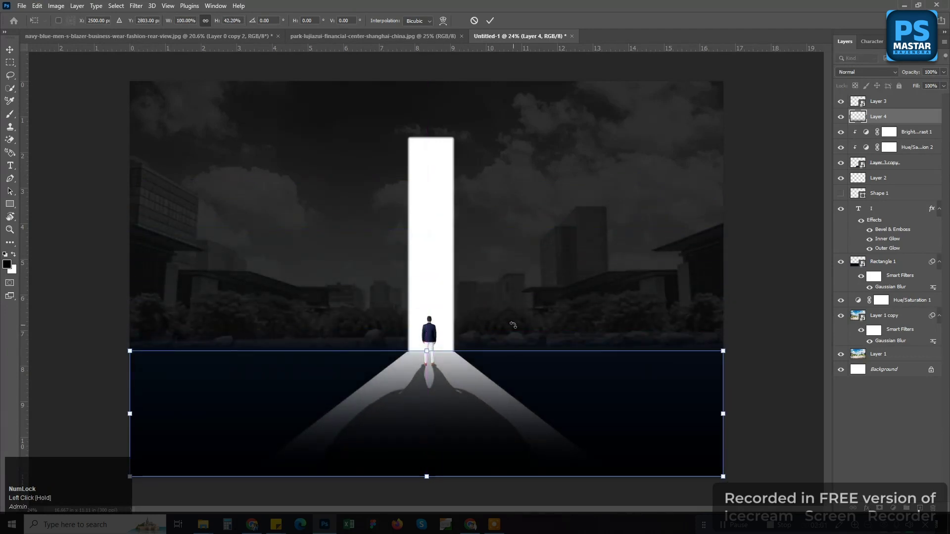
pyautogui.press('Return')
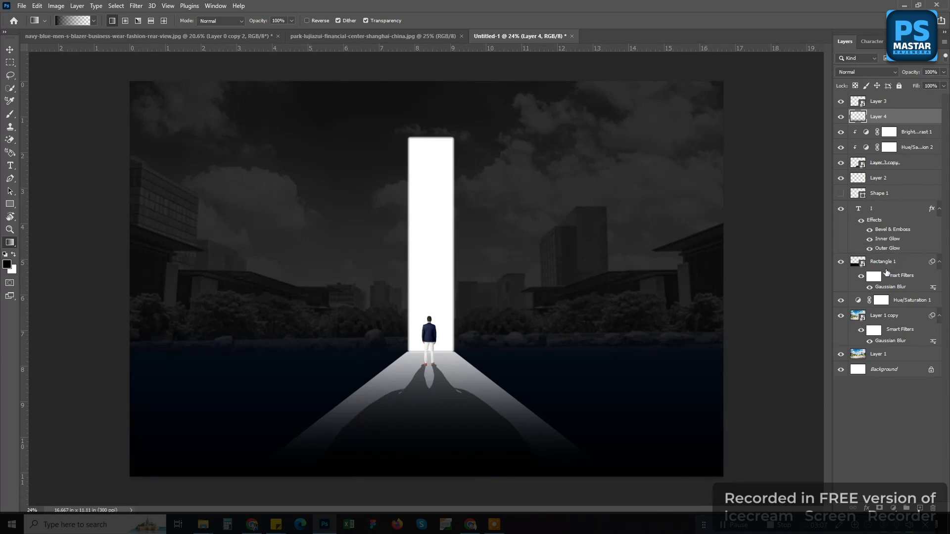
# - Move the Layer 1 park photo directly above the letter I layer and clip it to the letter
pyautogui.click(880, 359)
pyautogui.moveTo(897, 364); pyautogui.dragTo(887, 218)
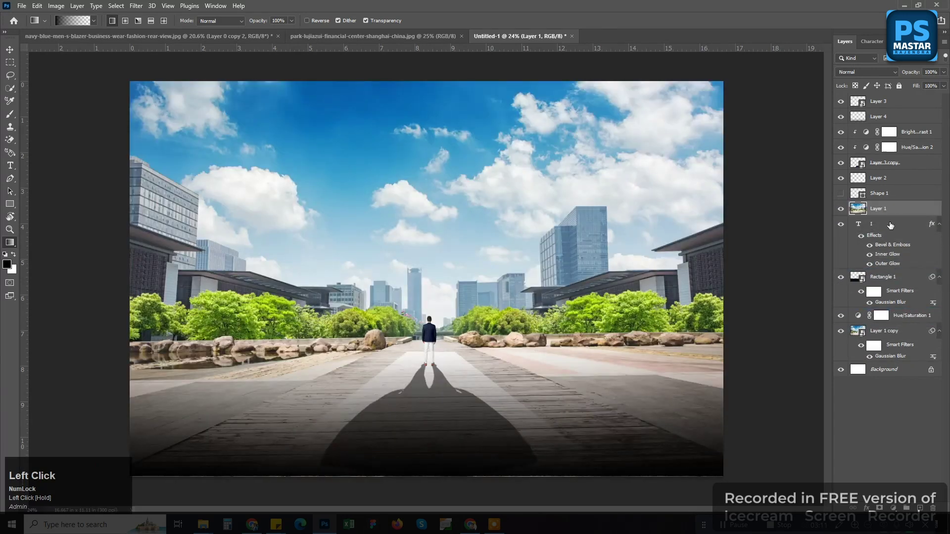
pyautogui.rightClick(875, 209)
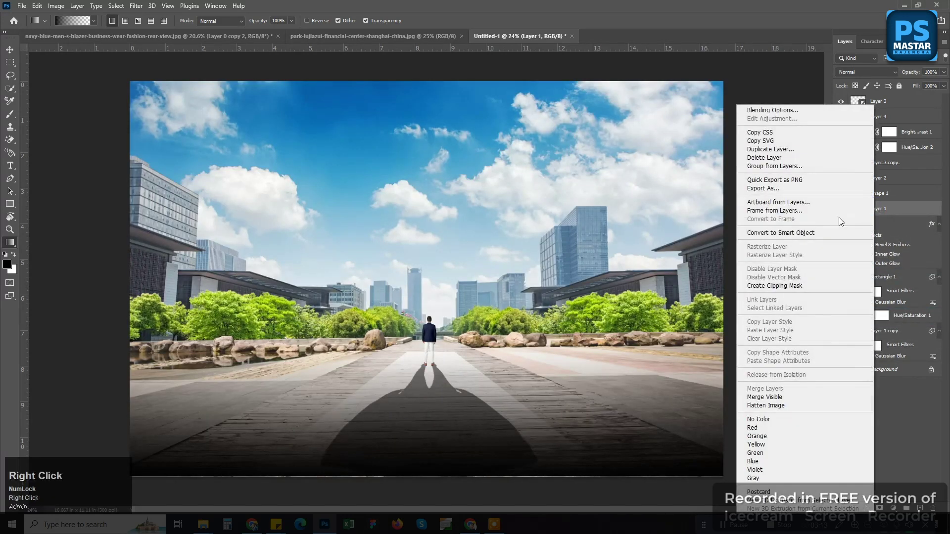
pyautogui.click(774, 287)
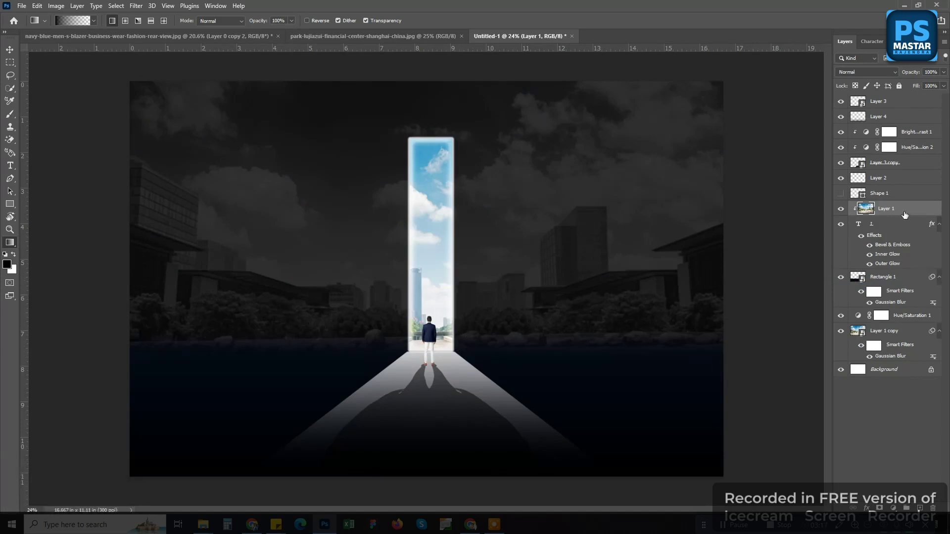
# - Soften the letter I's Inner Glow with 0% choke and a 250 px size, and adjust its opacity
pyautogui.click(870, 246)
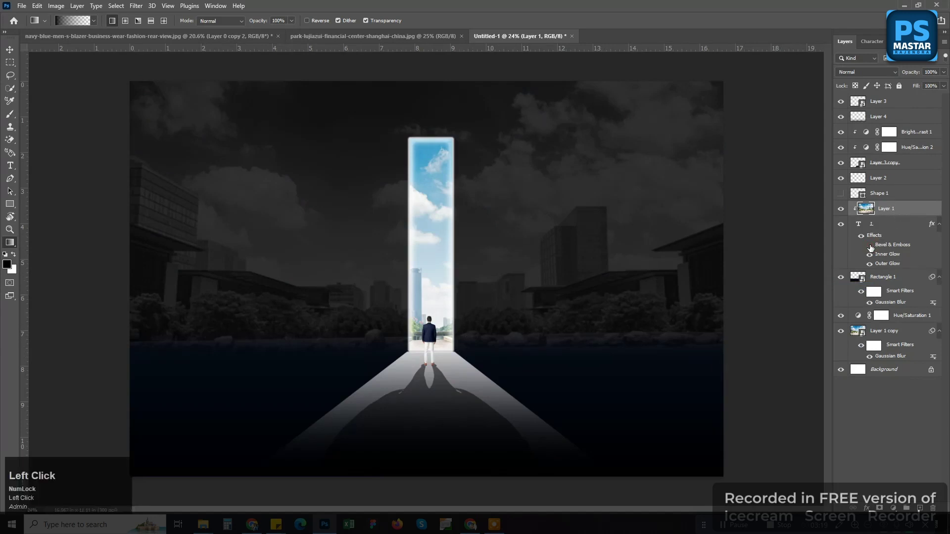
pyautogui.click(869, 255)
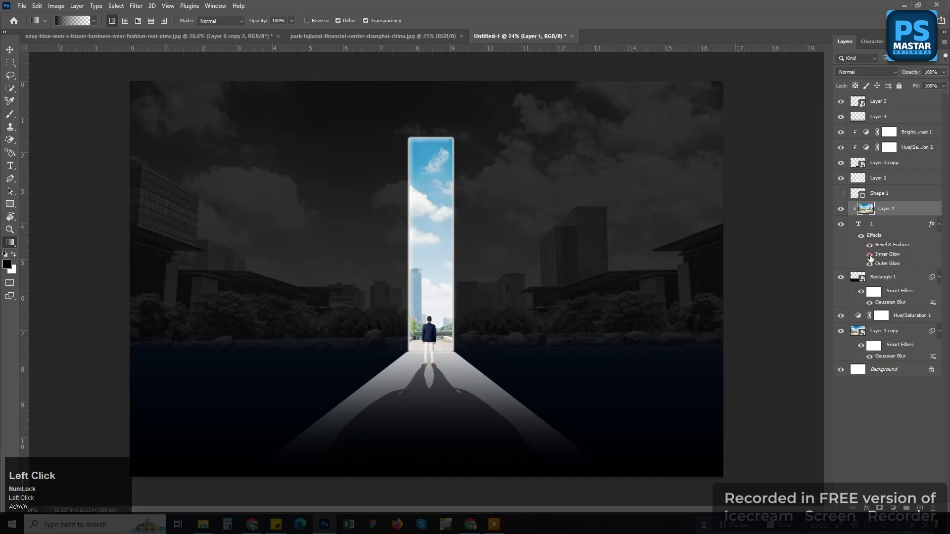
pyautogui.click(870, 255)
pyautogui.click(896, 256)
pyautogui.doubleClick(896, 257)
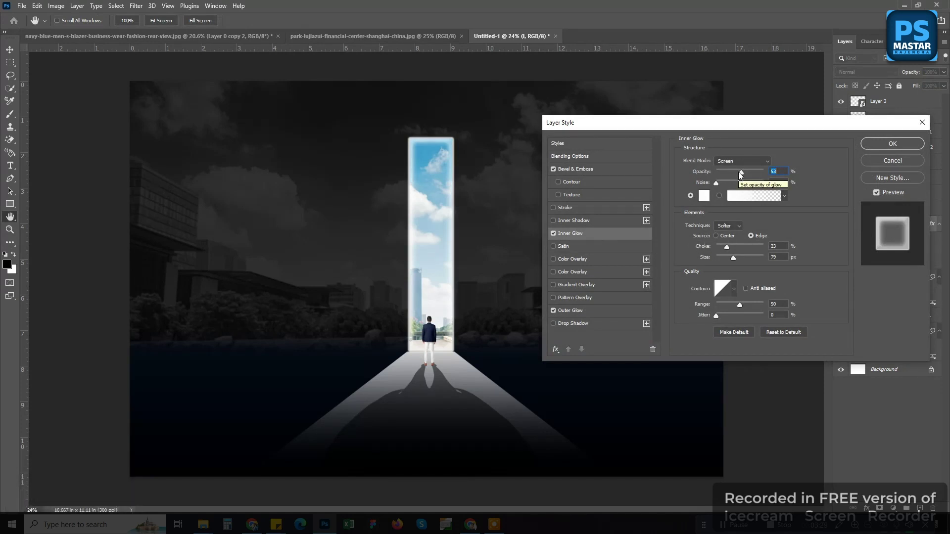
pyautogui.moveTo(740, 172); pyautogui.dragTo(726, 172)
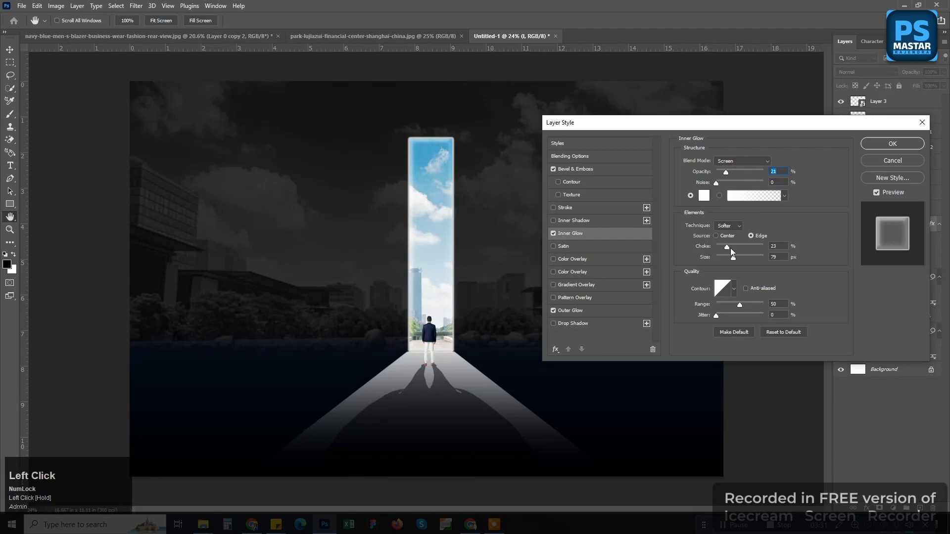
pyautogui.moveTo(729, 247); pyautogui.dragTo(750, 257)
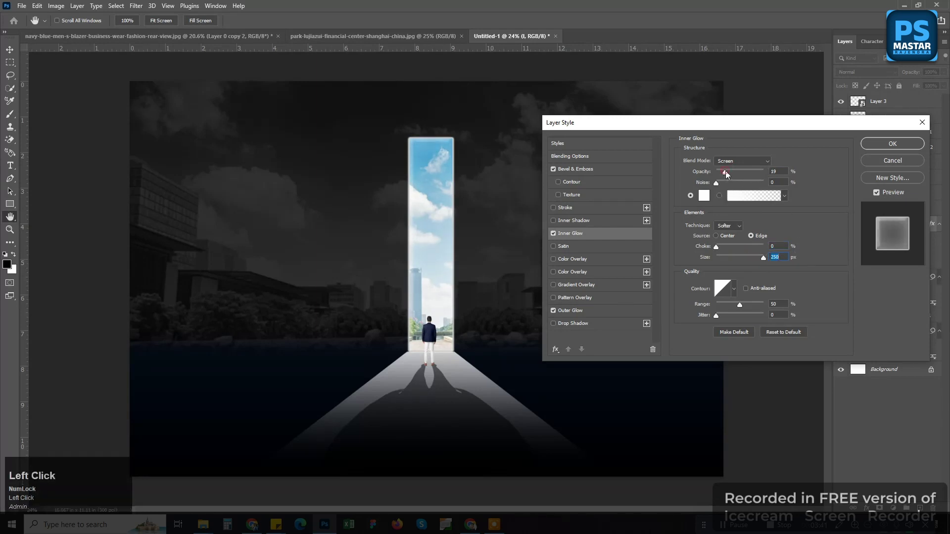
pyautogui.moveTo(725, 175); pyautogui.dragTo(736, 171)
pyautogui.click(878, 142)
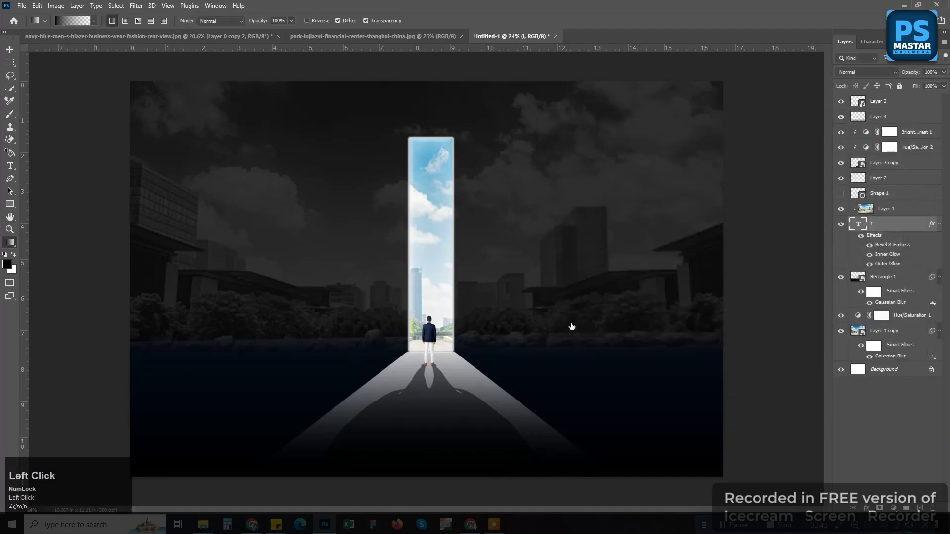
pyautogui.scroll(1, 439, 312)
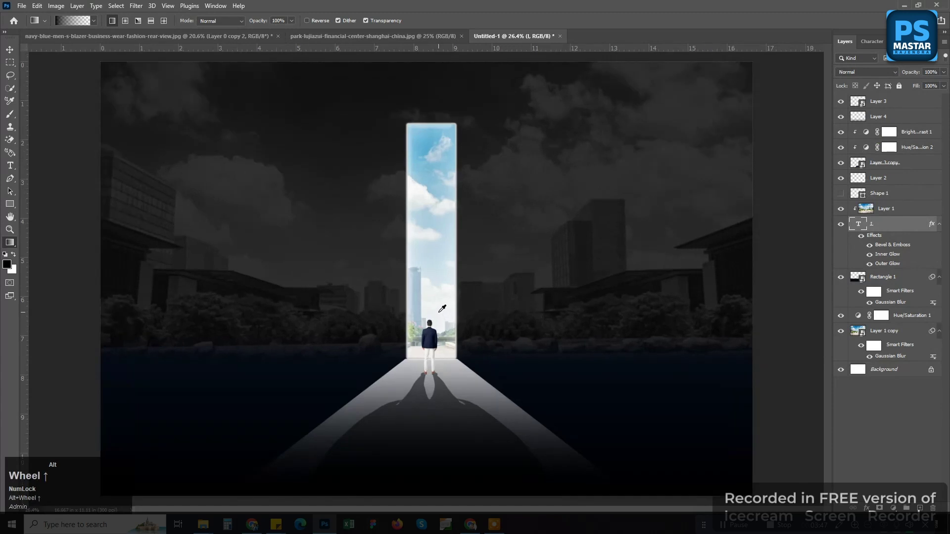
pyautogui.scroll(-1, 459, 332)
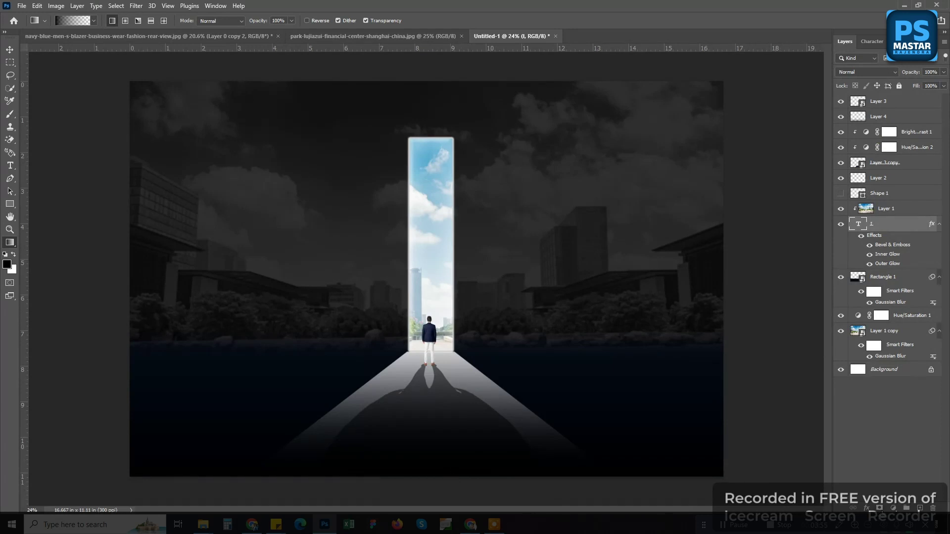
pyautogui.click(721, 529)
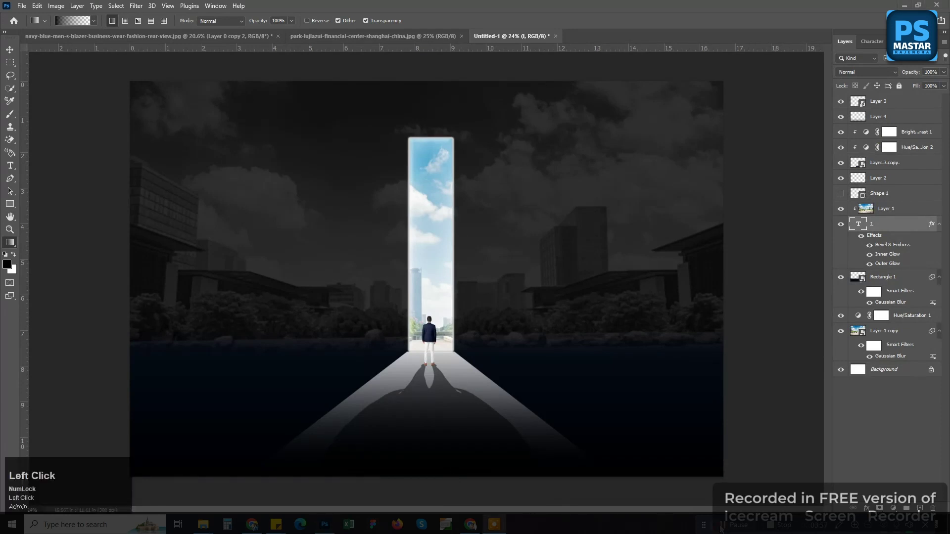
# - Add a Lorem Ipsum placeholder text near the image's upper-left corner and put its layer at the top of the stack
pyautogui.click(890, 101)
pyautogui.click(887, 102)
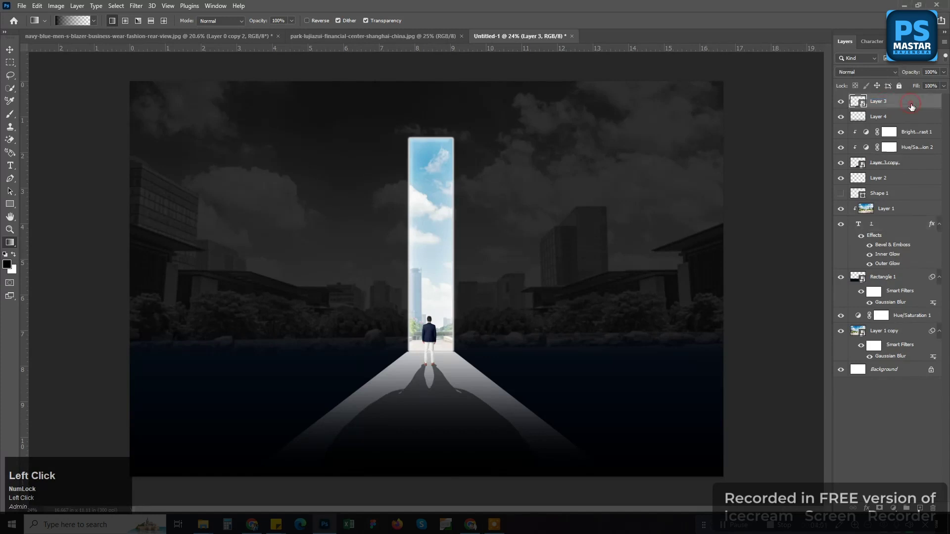
pyautogui.click(10, 165)
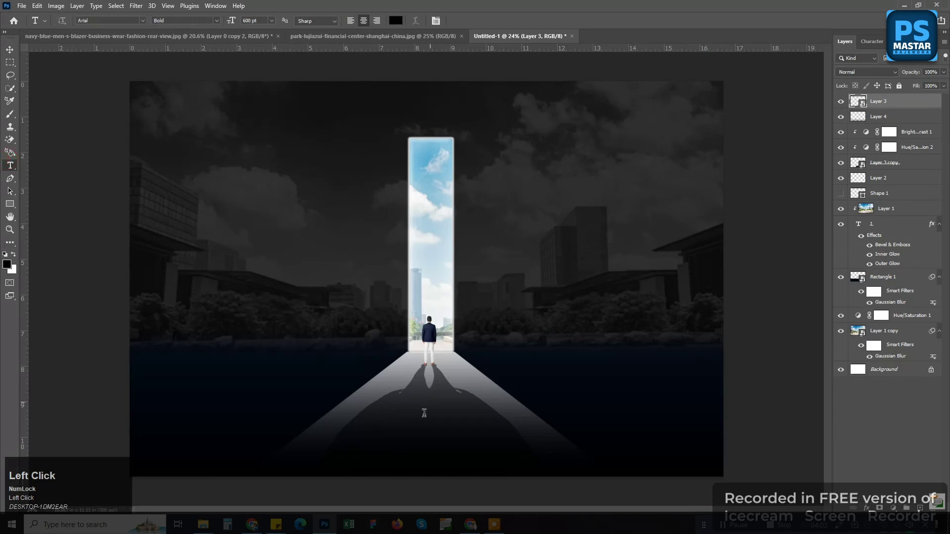
pyautogui.click(401, 437)
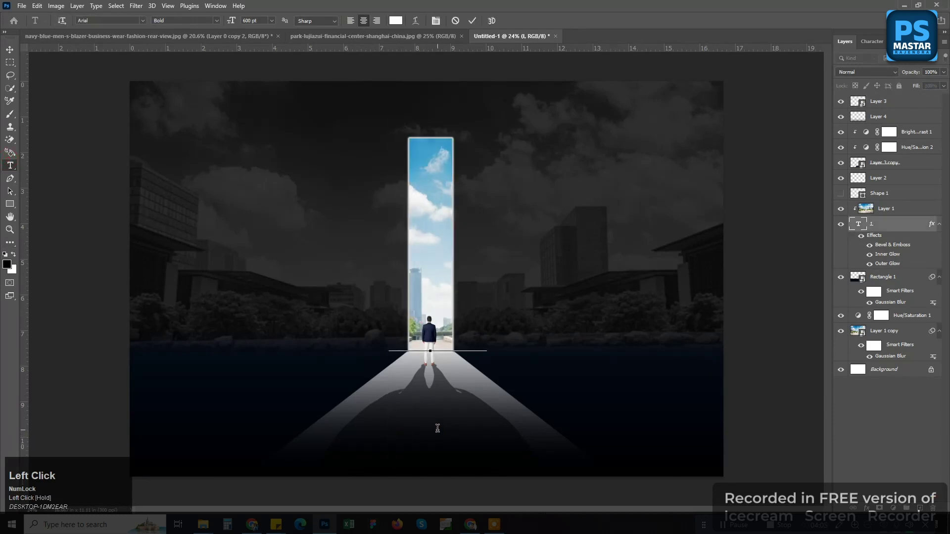
pyautogui.click(885, 219)
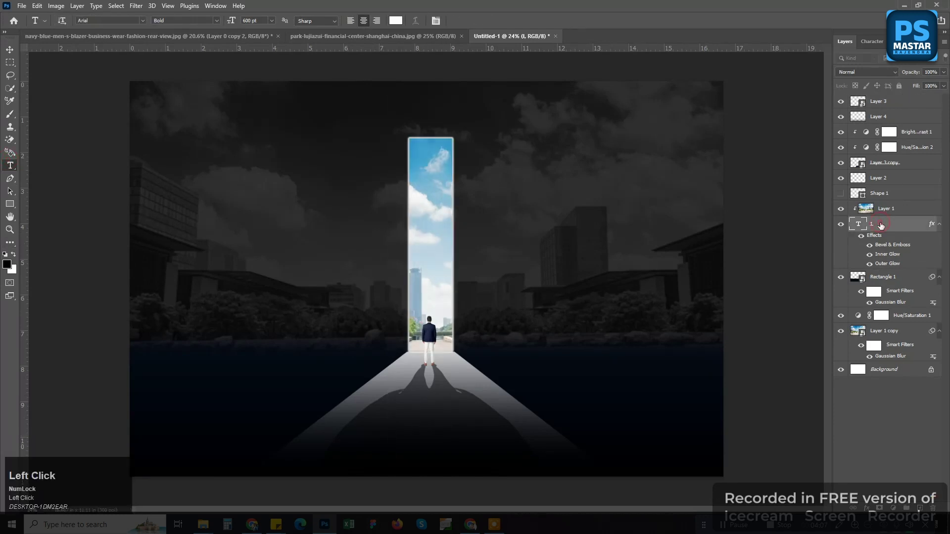
pyautogui.click(158, 126)
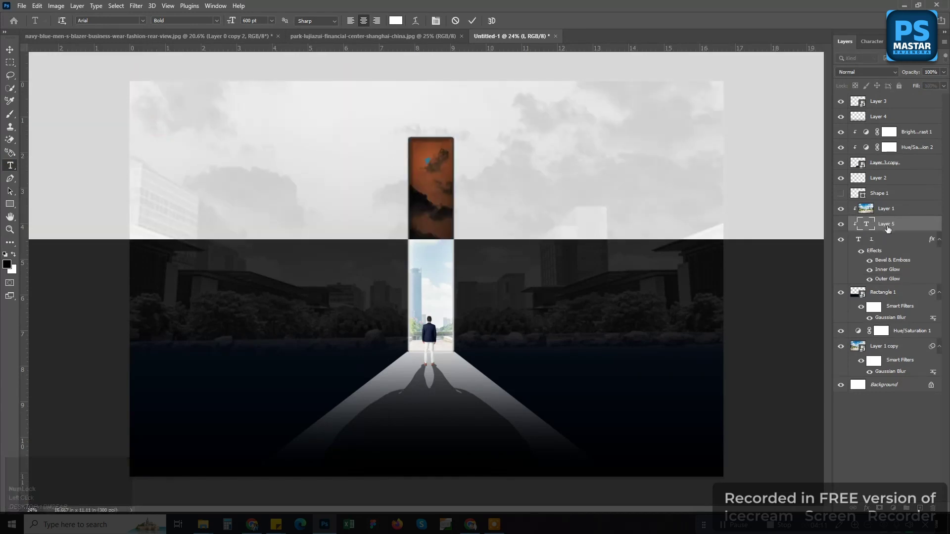
pyautogui.moveTo(887, 228); pyautogui.dragTo(873, 97)
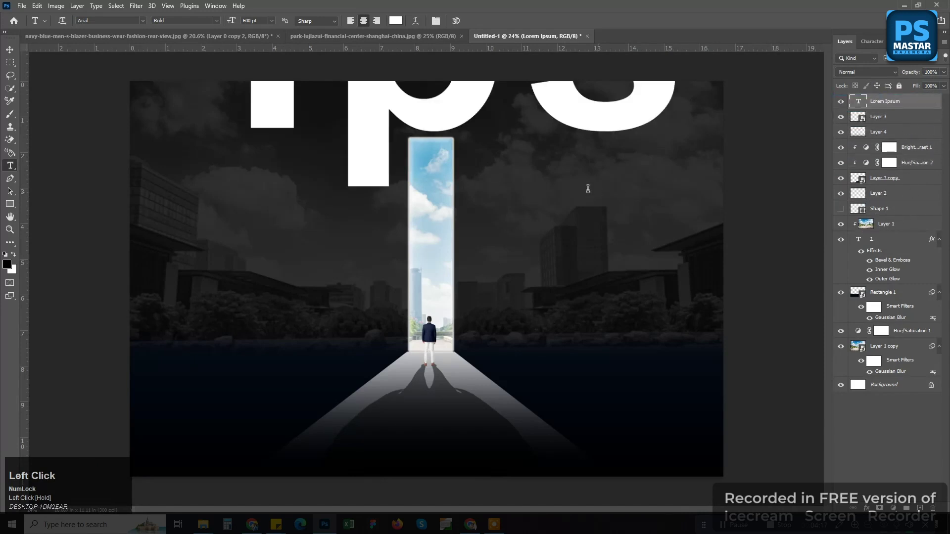
# - Set the placeholder text's size to 20 pt and place it over the lower part of the man's shadow
pyautogui.moveTo(251, 19); pyautogui.dragTo(240, 20)
pyautogui.press('Return')
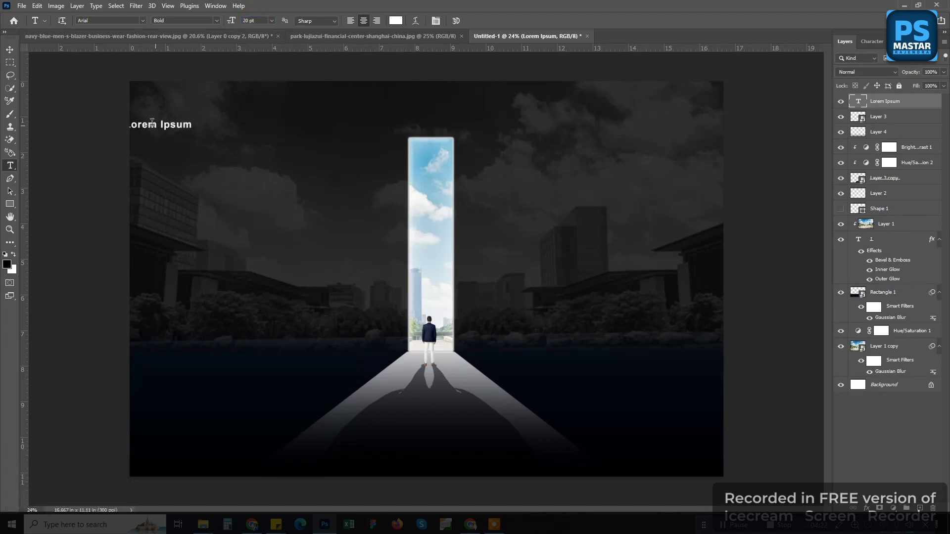
pyautogui.click(10, 50)
pyautogui.moveTo(173, 125); pyautogui.dragTo(446, 437)
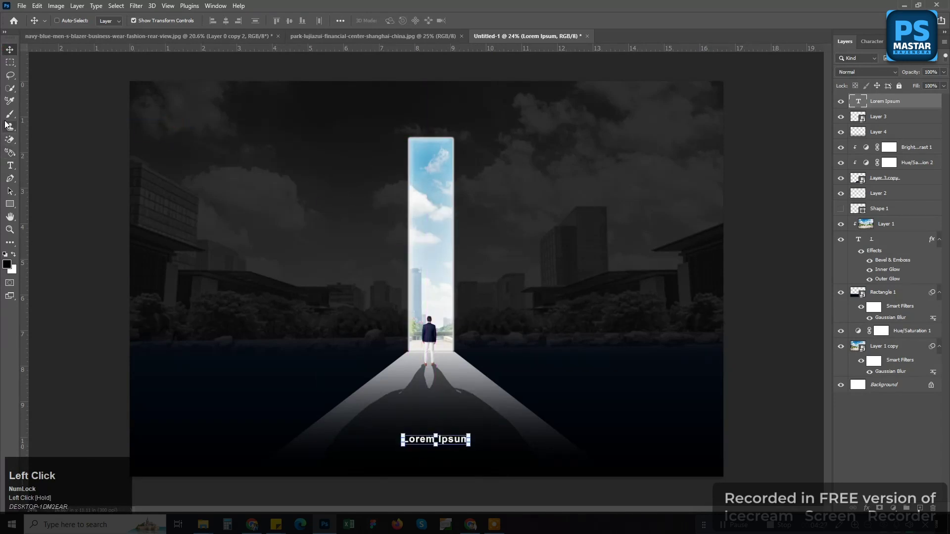
# - Replace the placeholder with the copied quote "If you want to shine like a sun, first burn like a sun. – A. P. J. Abdul Kalam"
pyautogui.click(10, 165)
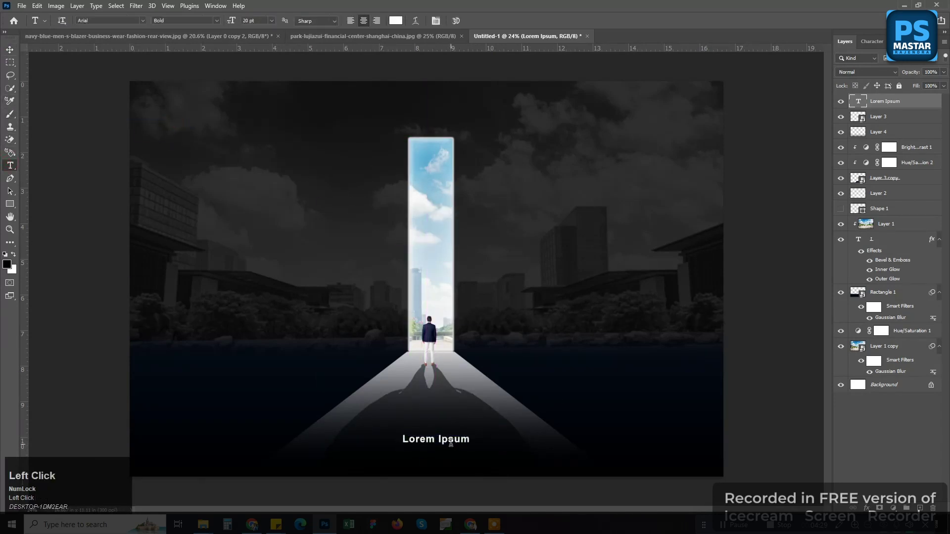
pyautogui.tripleClick(448, 441)
pyautogui.rightClick(447, 439)
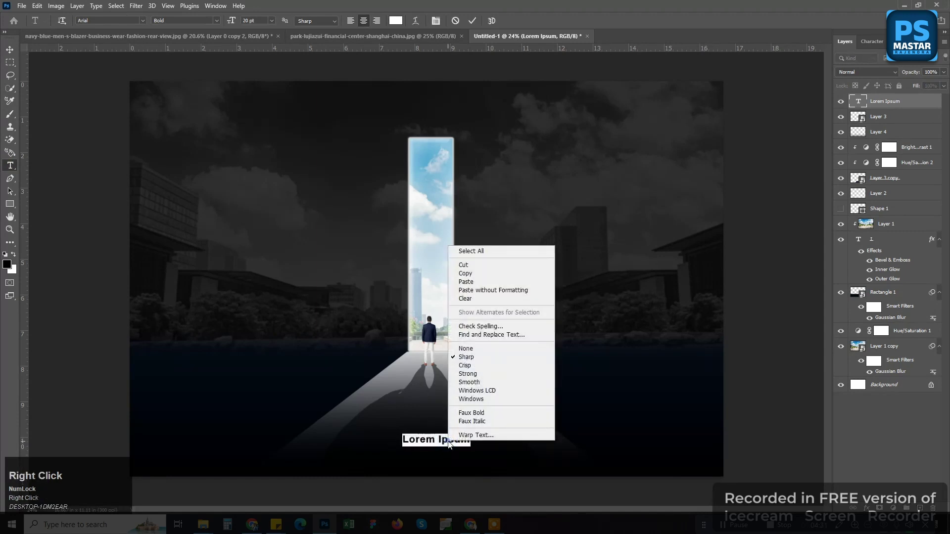
pyautogui.click(461, 282)
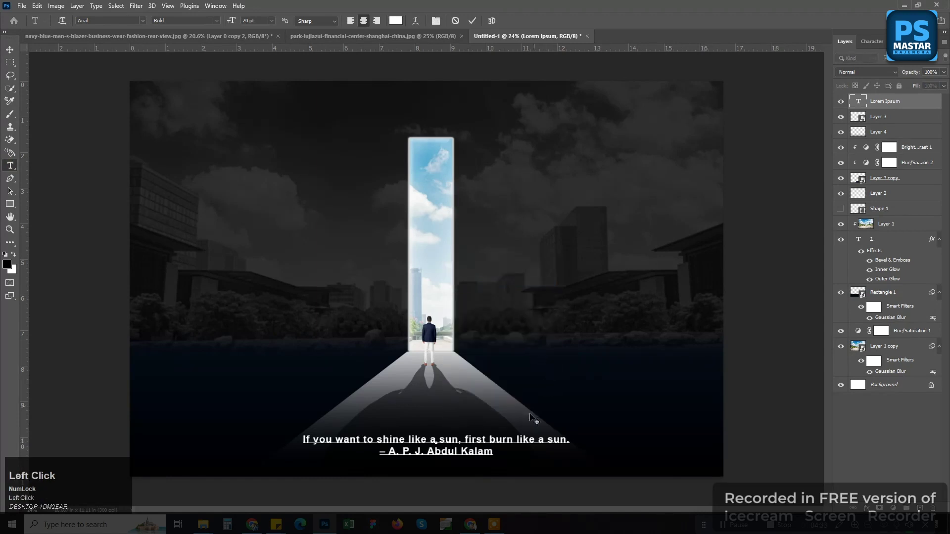
pyautogui.hotkey('ctrl', 'Return')
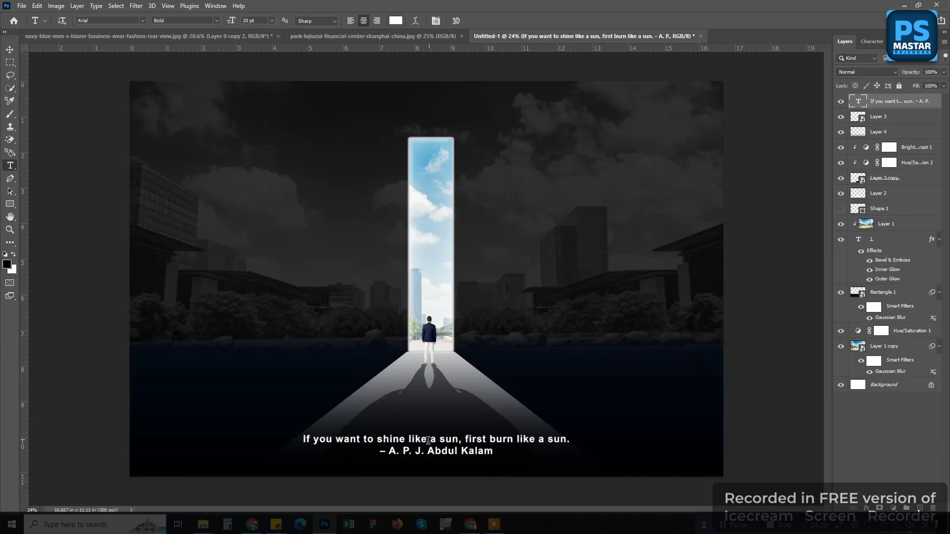
# - Recolor the attribution line beneath the quote to a medium gray, leaving the quote line white
pyautogui.tripleClick(420, 454)
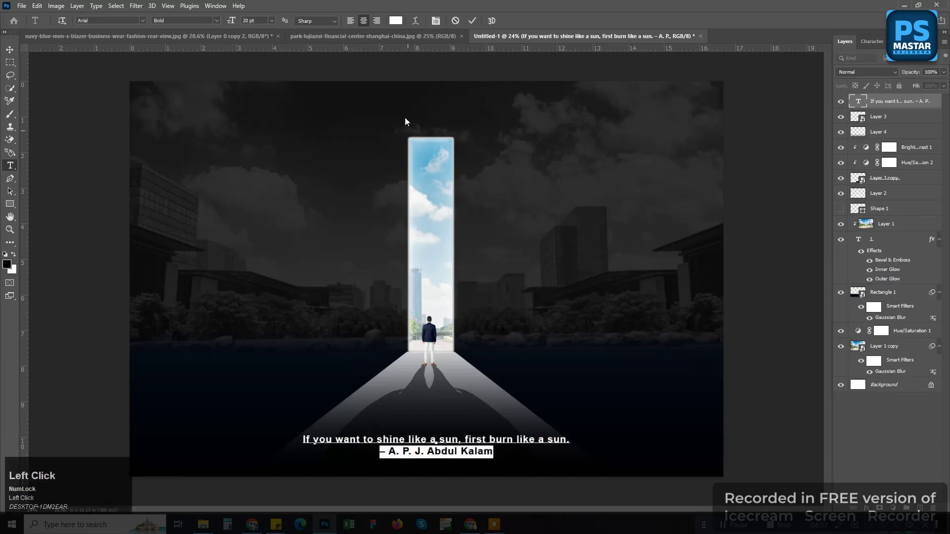
pyautogui.click(394, 23)
pyautogui.moveTo(539, 242)
pyautogui.mouseDown()
pyautogui.moveTo(480, 238)
pyautogui.moveTo(466, 201)
pyautogui.mouseUp()
pyautogui.moveTo(524, 242); pyautogui.dragTo(483, 229)
pyautogui.moveTo(549, 222); pyautogui.dragTo(474, 207)
pyautogui.click(708, 152)
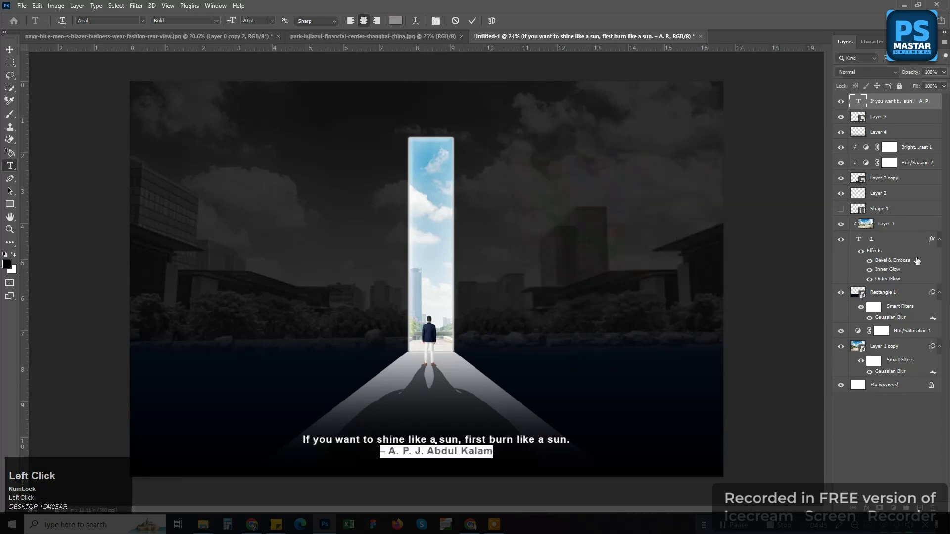
pyautogui.click(844, 353)
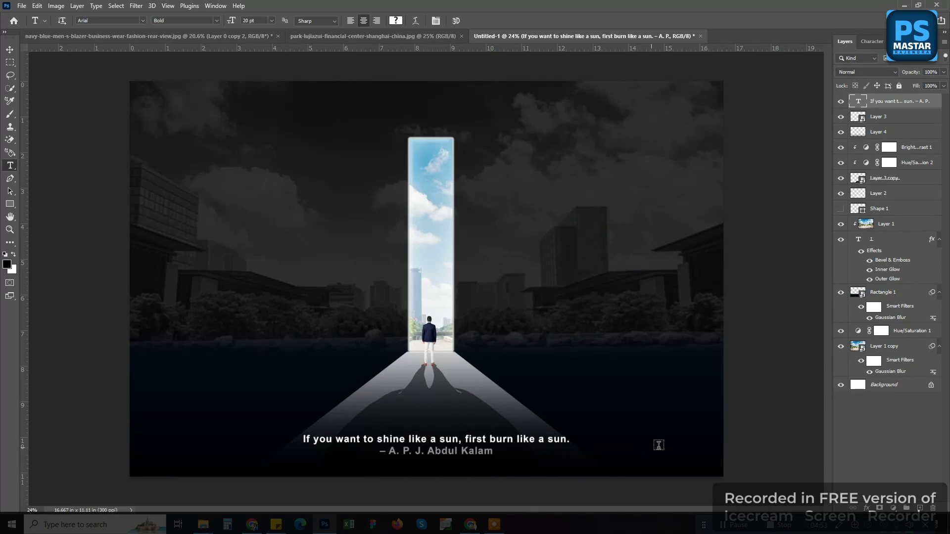
# - Reduce the attribution line's font size to 15 pt
pyautogui.doubleClick(464, 451)
pyautogui.tripleClick(464, 451)
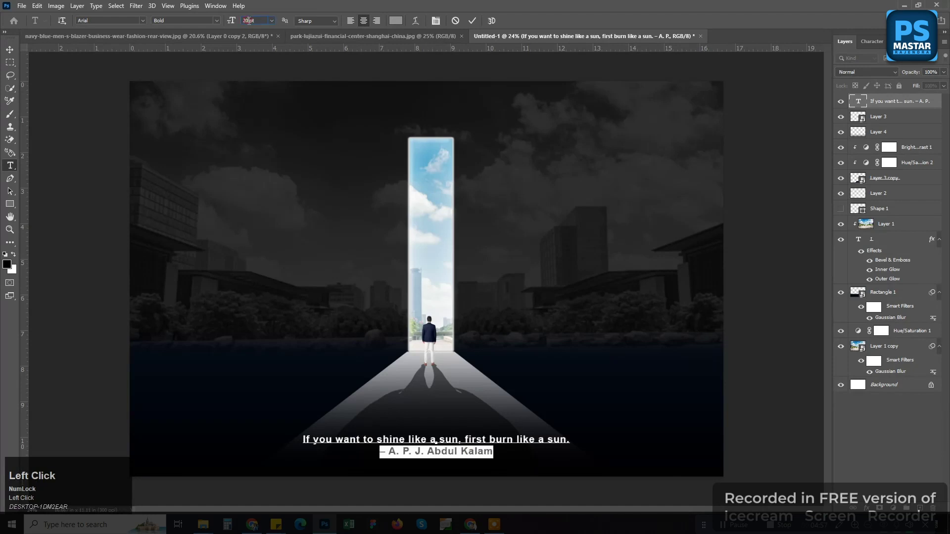
pyautogui.moveTo(249, 20); pyautogui.dragTo(241, 21)
pyautogui.write('16')
pyautogui.press('Return')
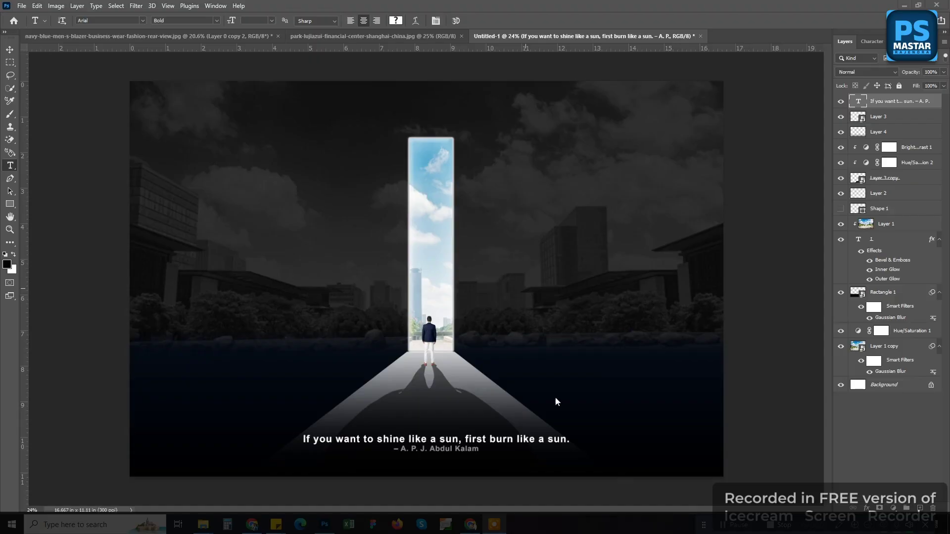
# - Set the leading of the whole quote text layer to 30 pt
pyautogui.click(898, 106)
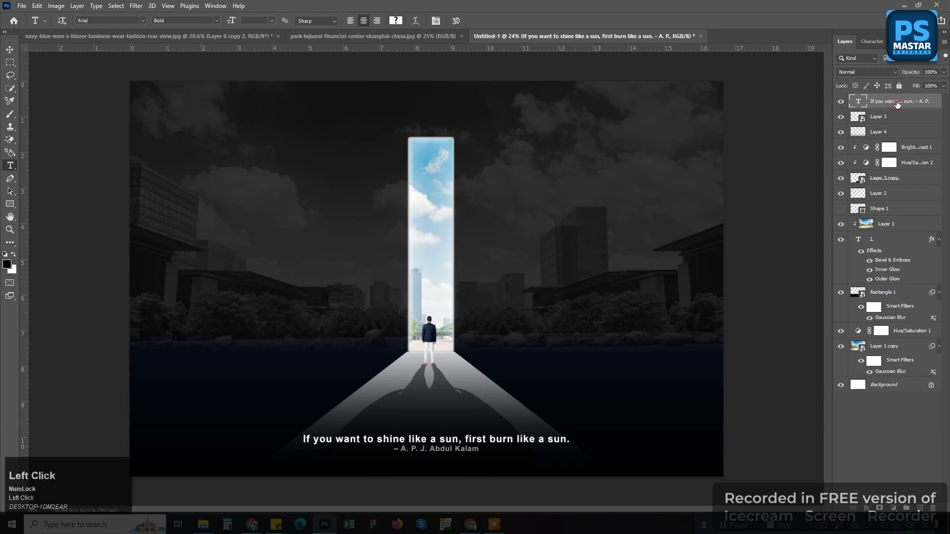
pyautogui.click(424, 446)
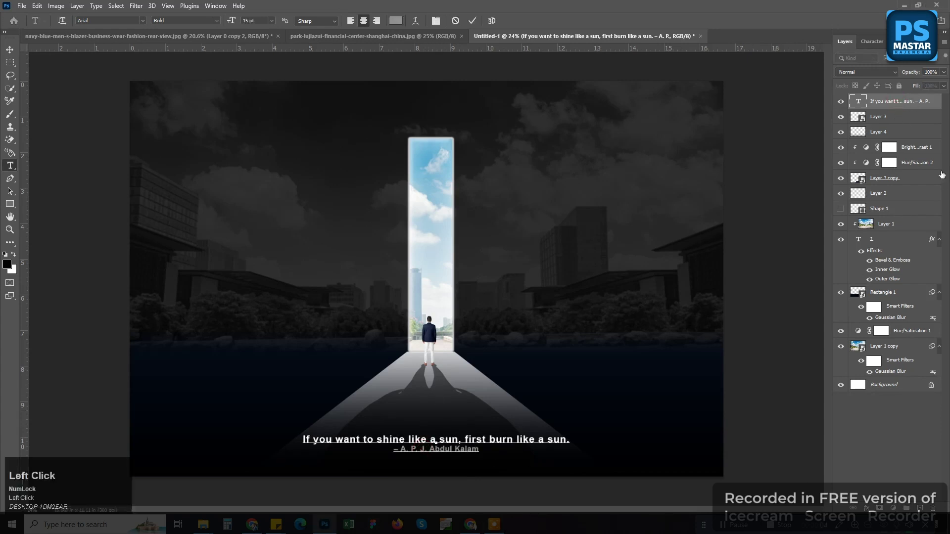
pyautogui.click(903, 103)
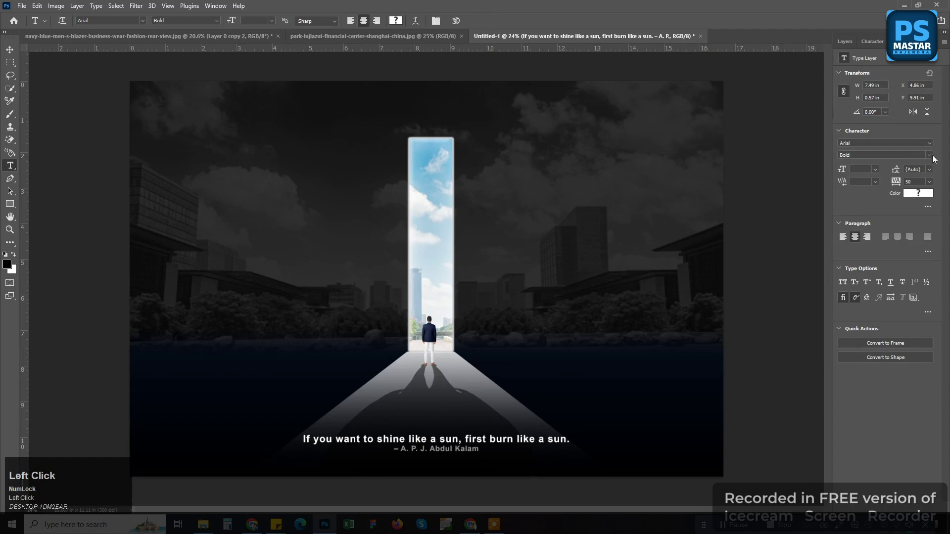
pyautogui.click(930, 171)
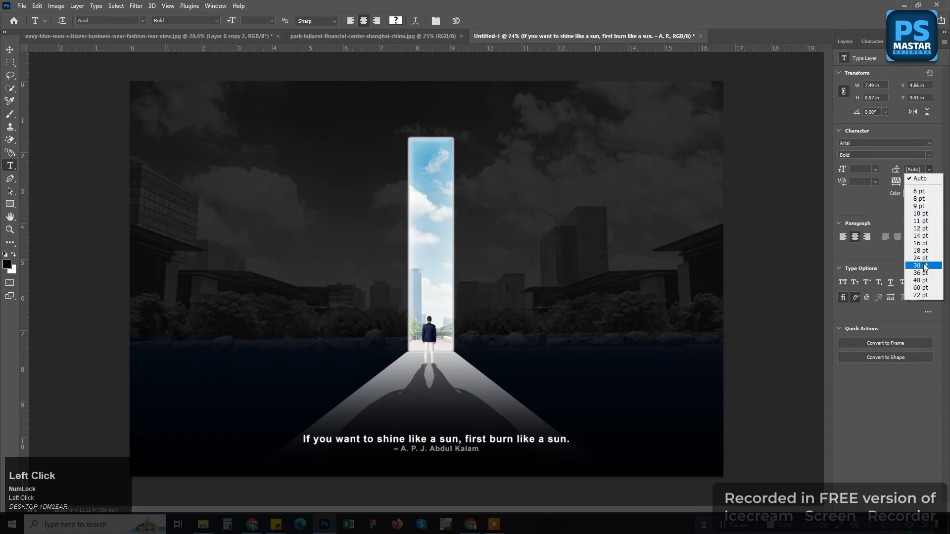
pyautogui.click(921, 266)
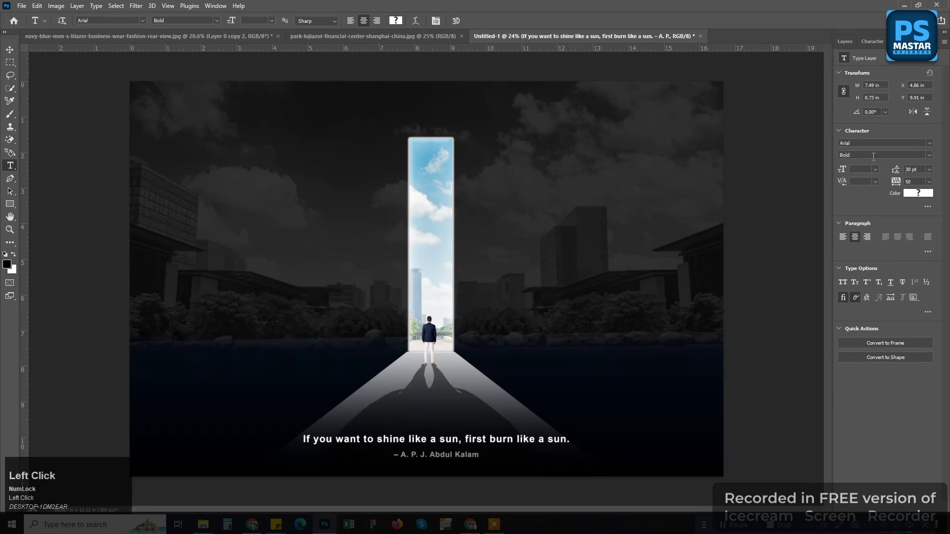
# - Change the quote text layer's font to Poppins SemiBold
pyautogui.click(859, 143)
pyautogui.write('popp')
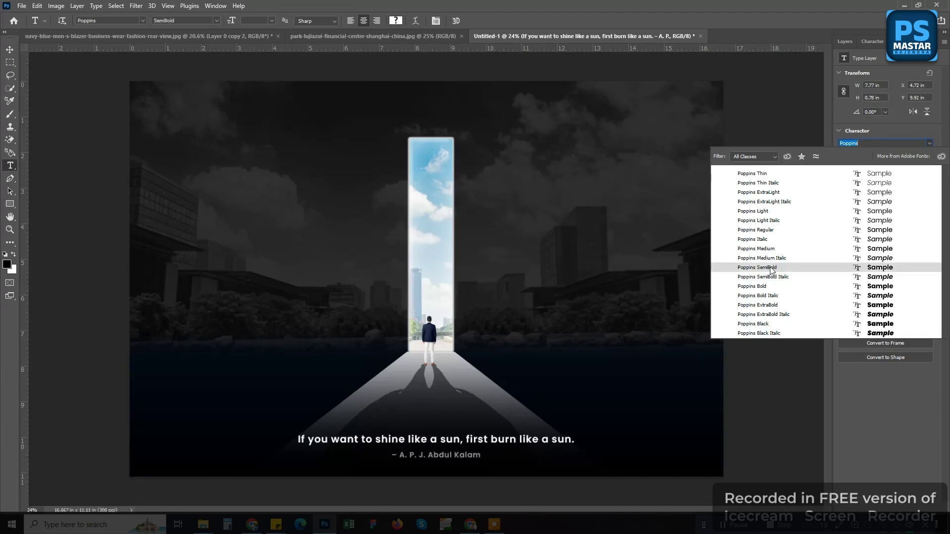
pyautogui.click(770, 268)
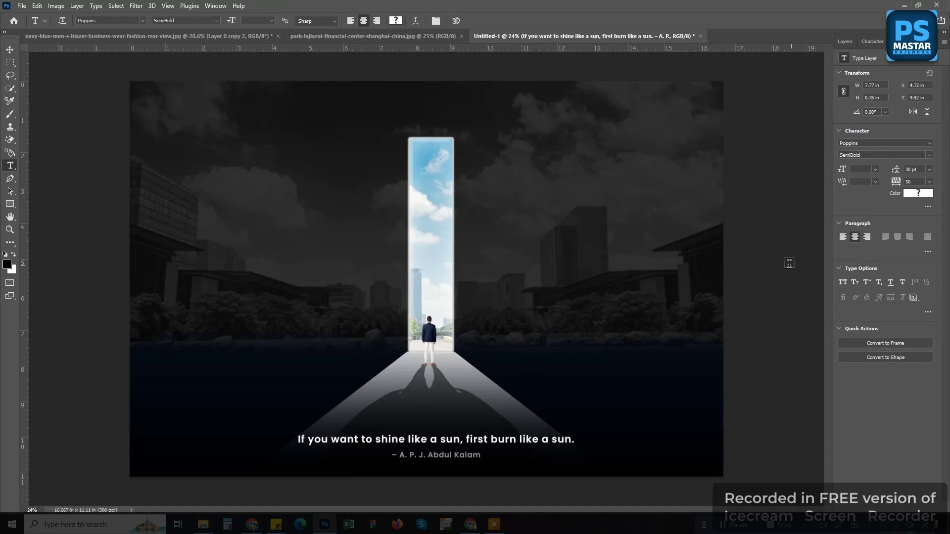
pyautogui.click(9, 48)
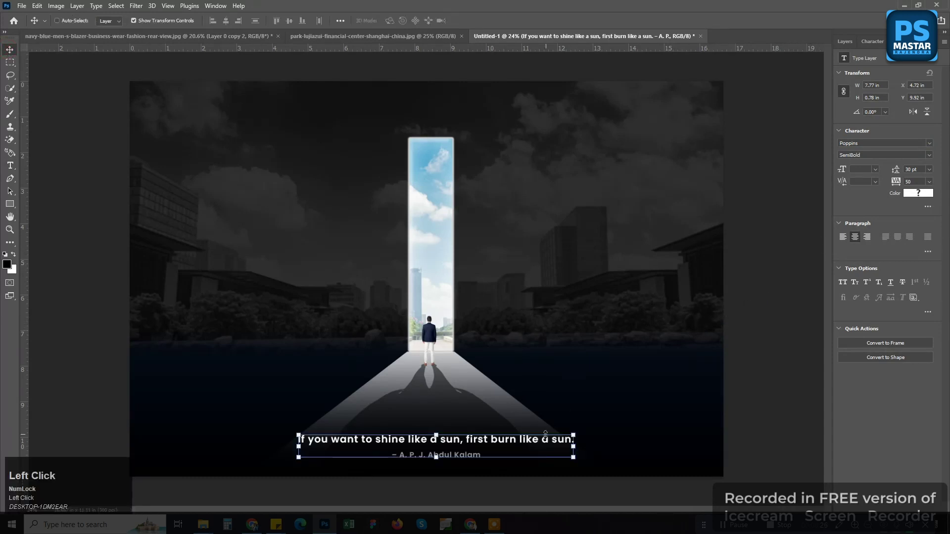
pyautogui.click(13, 62)
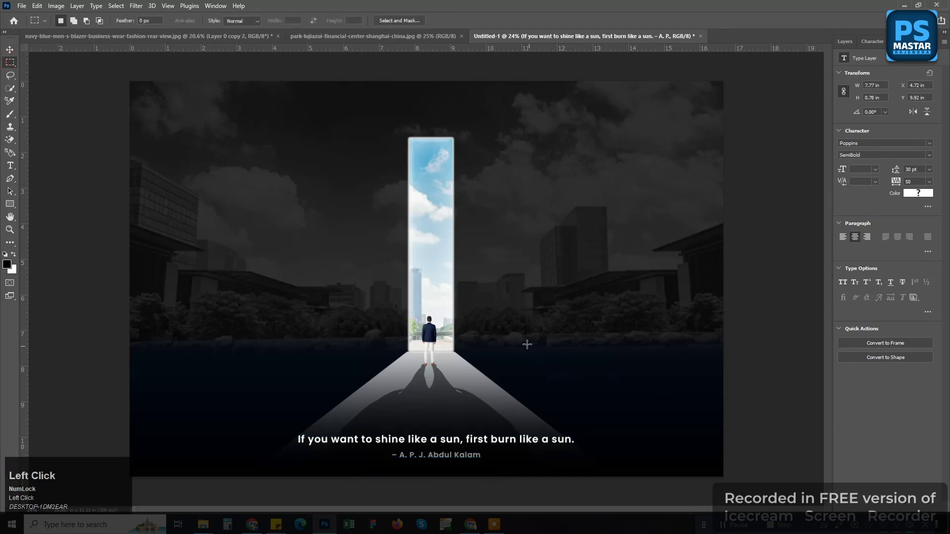
pyautogui.scroll(-2, 526, 345)
pyautogui.scroll(1, 510, 352)
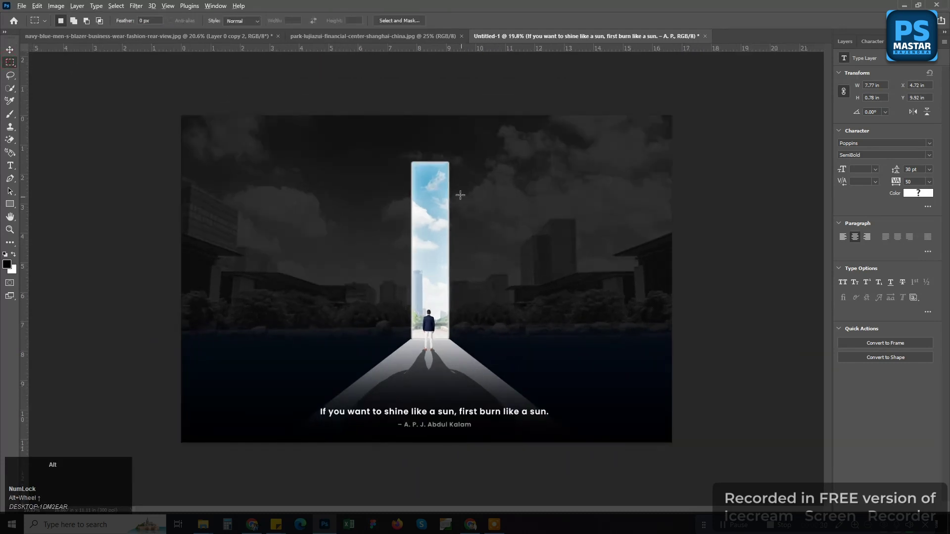
pyautogui.scroll(2, 461, 195)
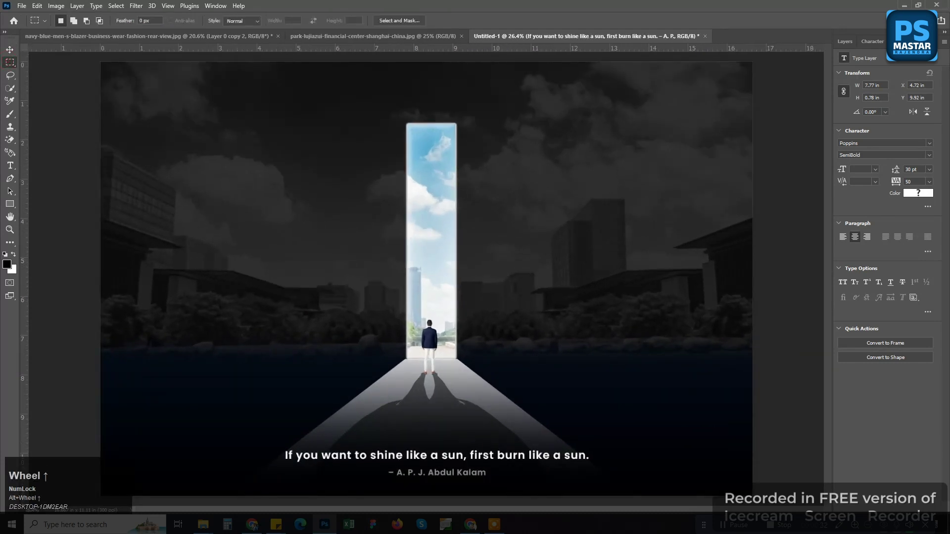